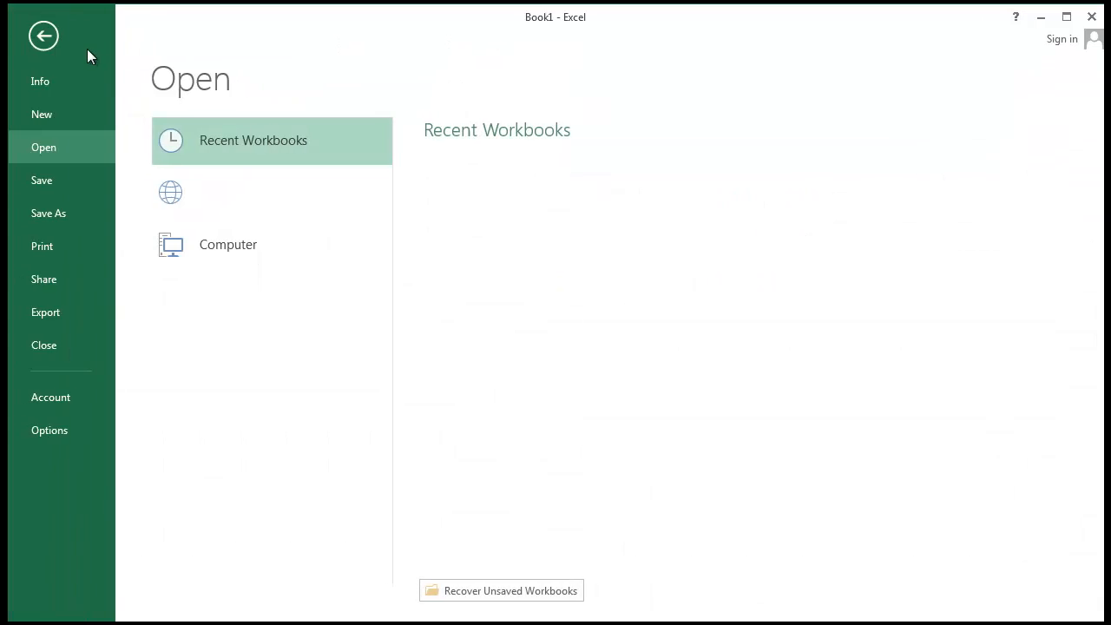
- Save the workbook to the Desktop as Lesson9.xlsx
click(66, 216)
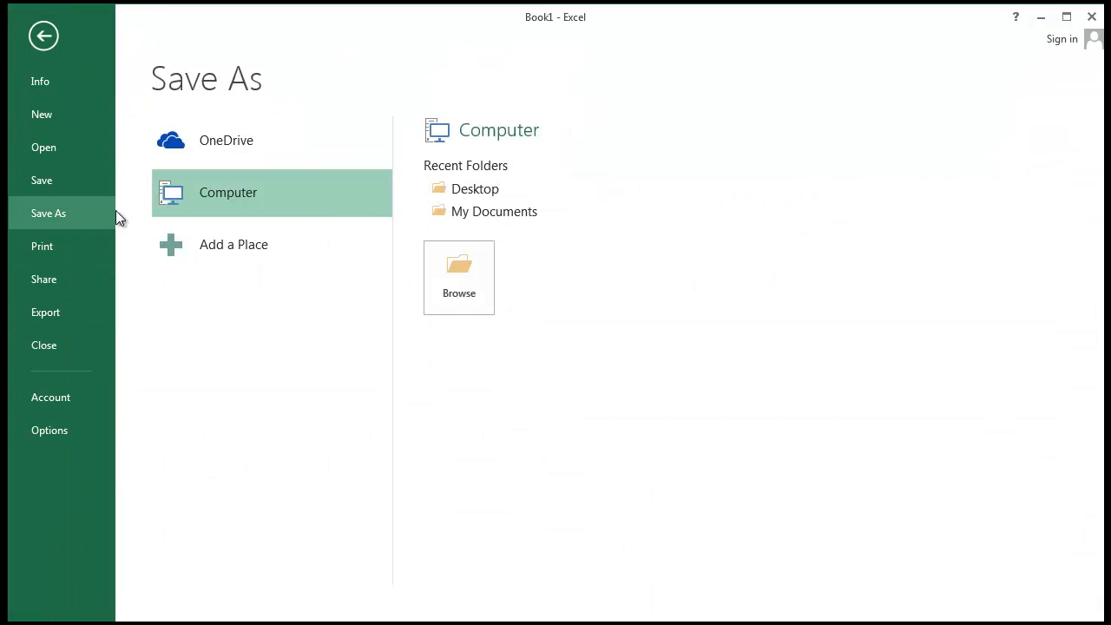
click(480, 187)
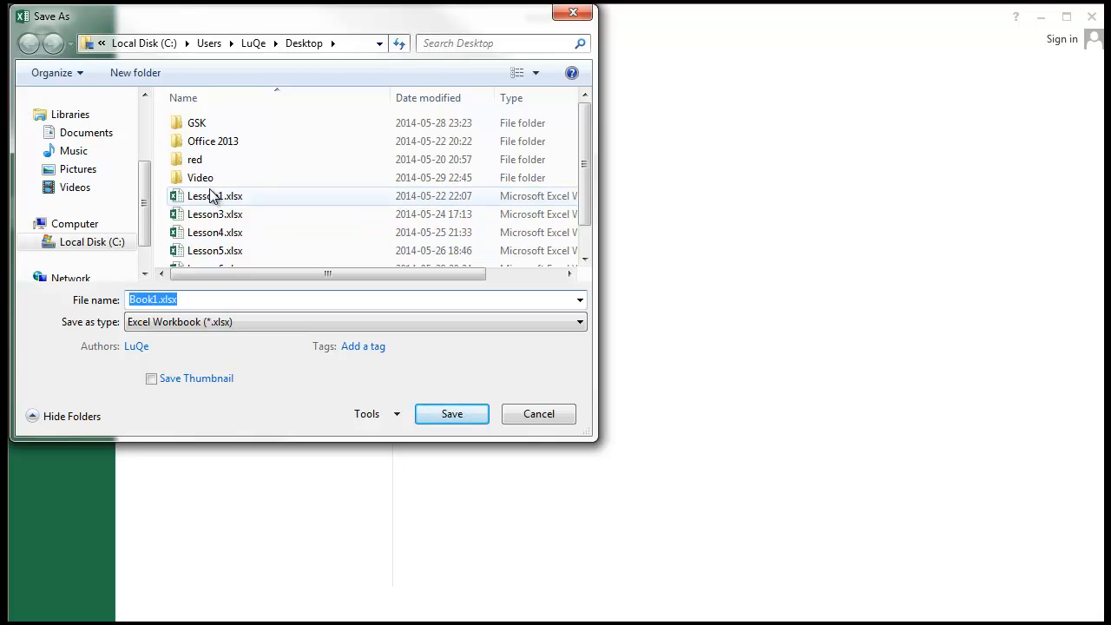
click(217, 198)
click(163, 299)
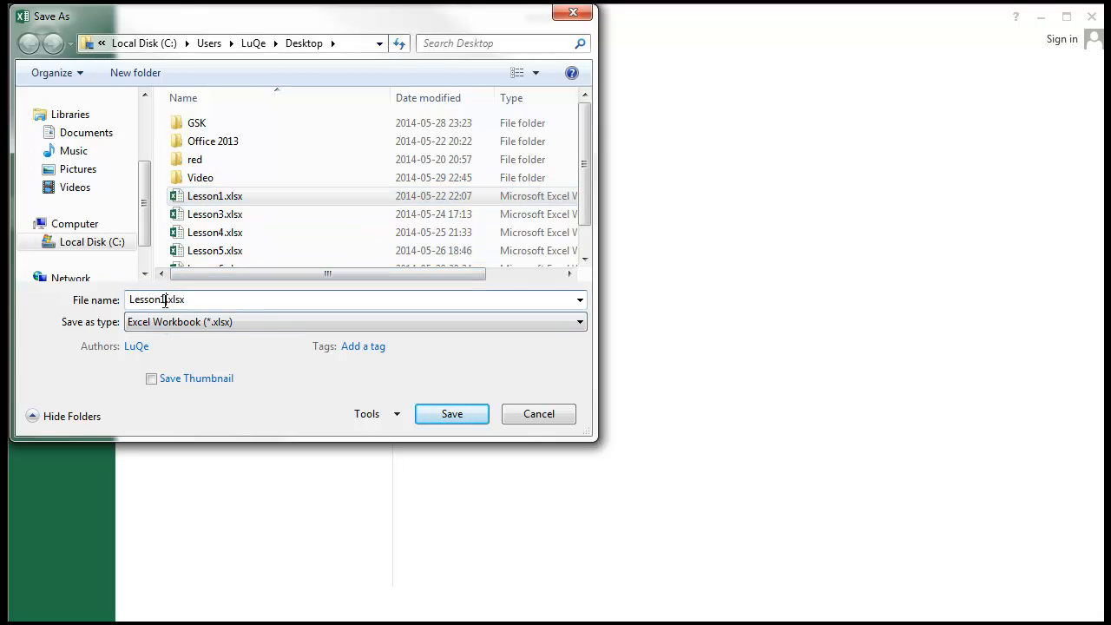
key(BackSpace)
text(9)
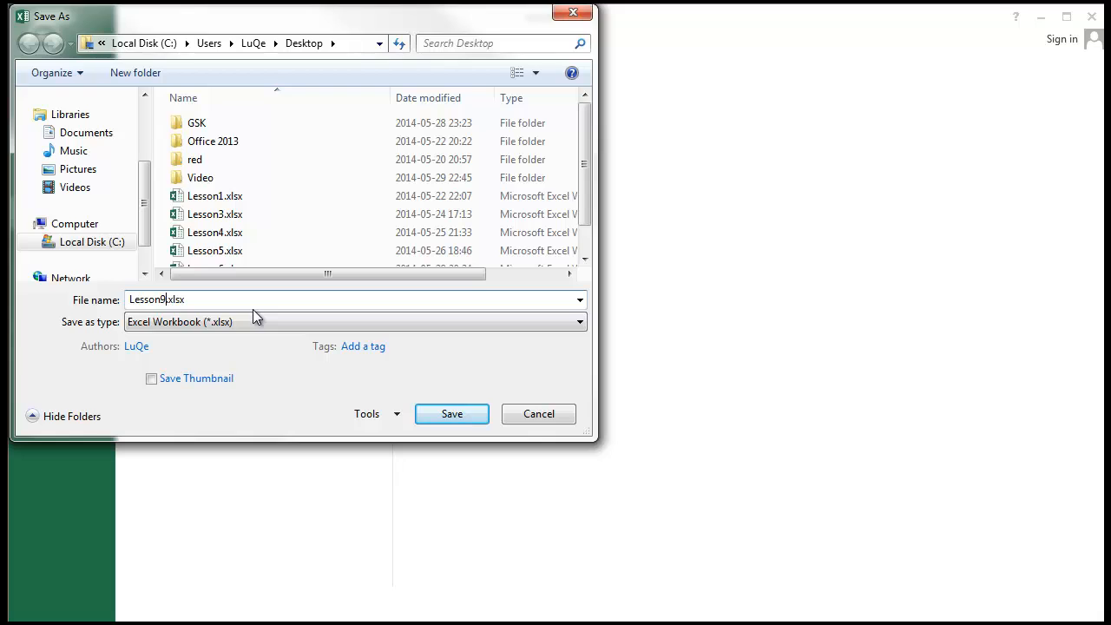
key(Return)
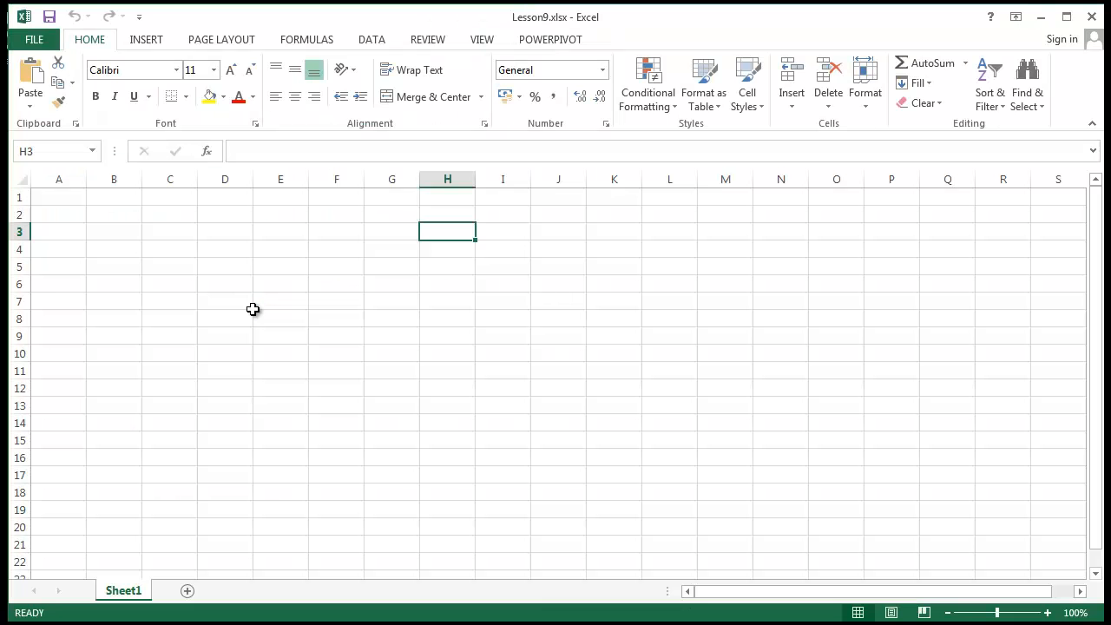
click(293, 302)
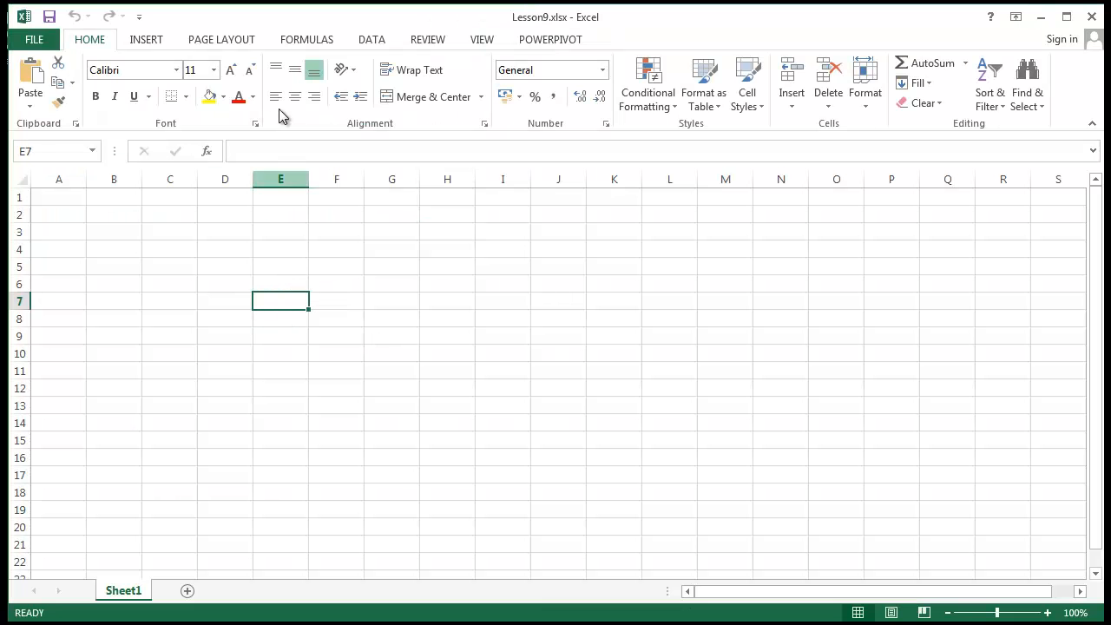
click(304, 44)
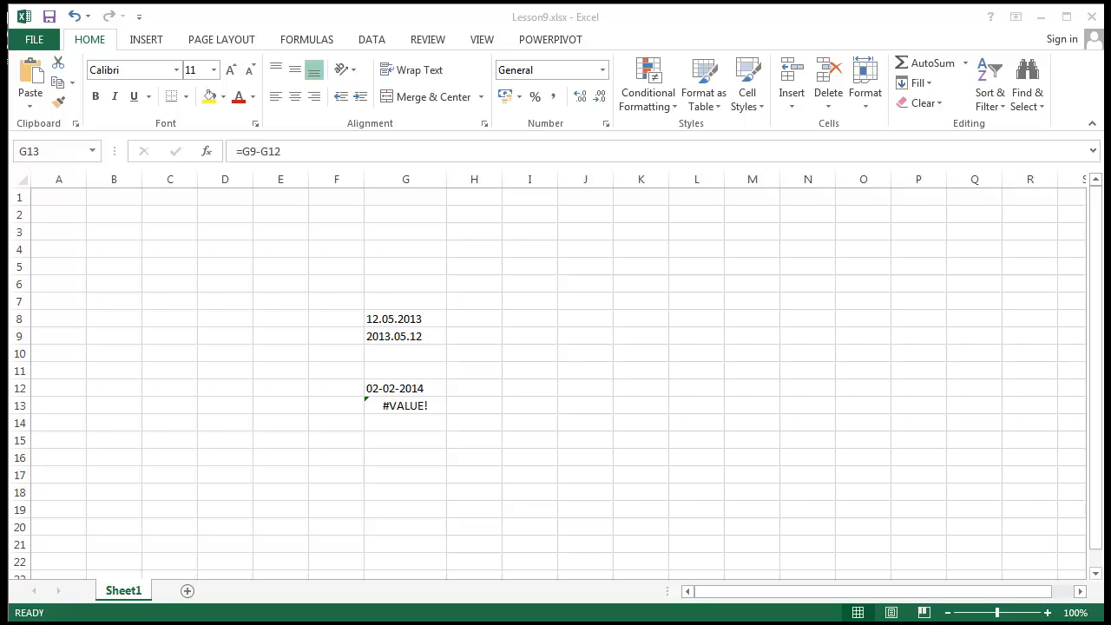
- Switch to the Windows Control Panel, shrink its window, and open the Region and Language settings
key(super)
click(272, 434)
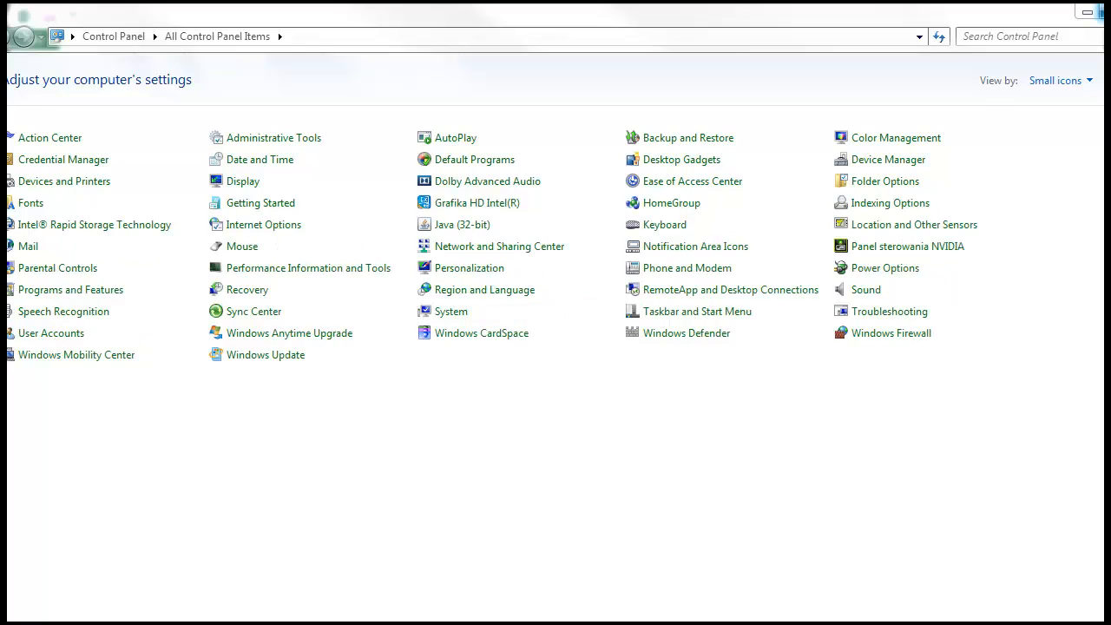
click(1104, 12)
drag(698, 65, 666, 28)
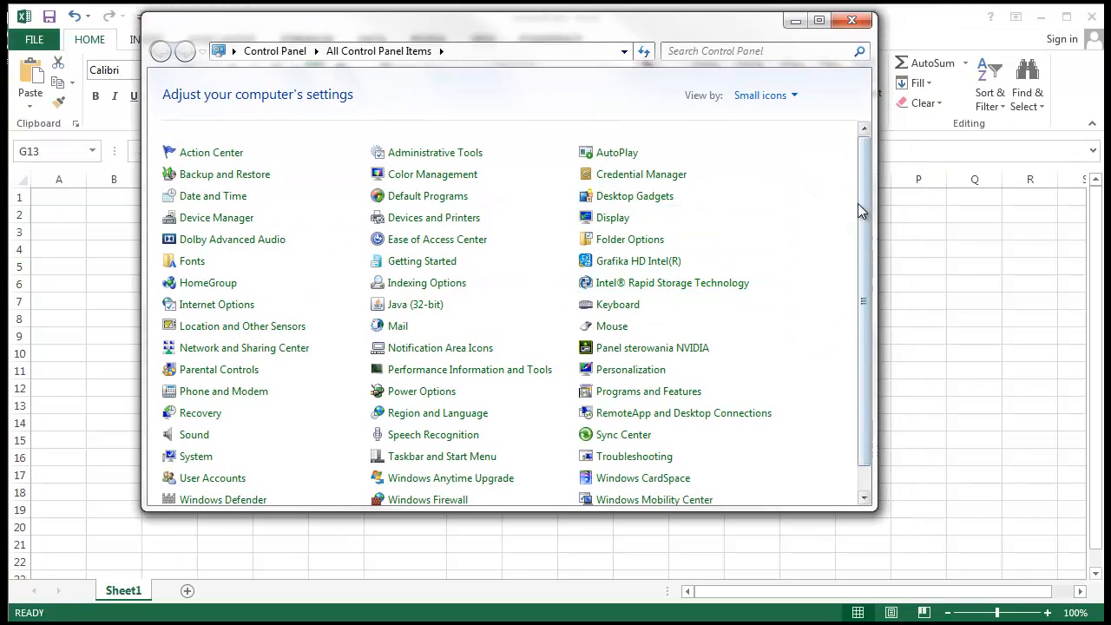
scroll(863, 220, down, 2)
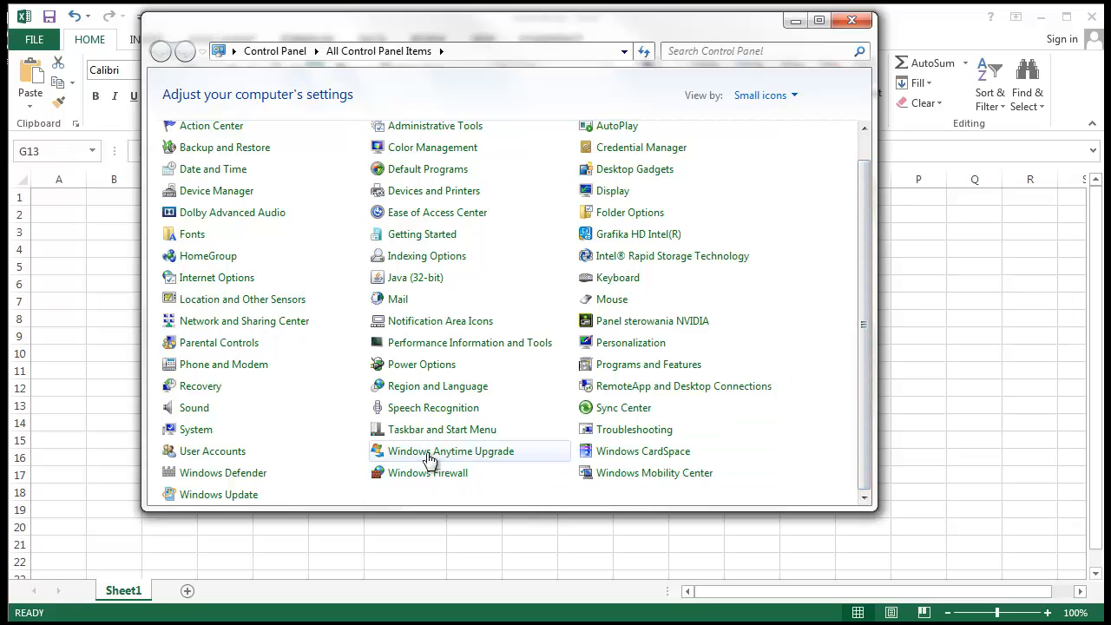
click(429, 387)
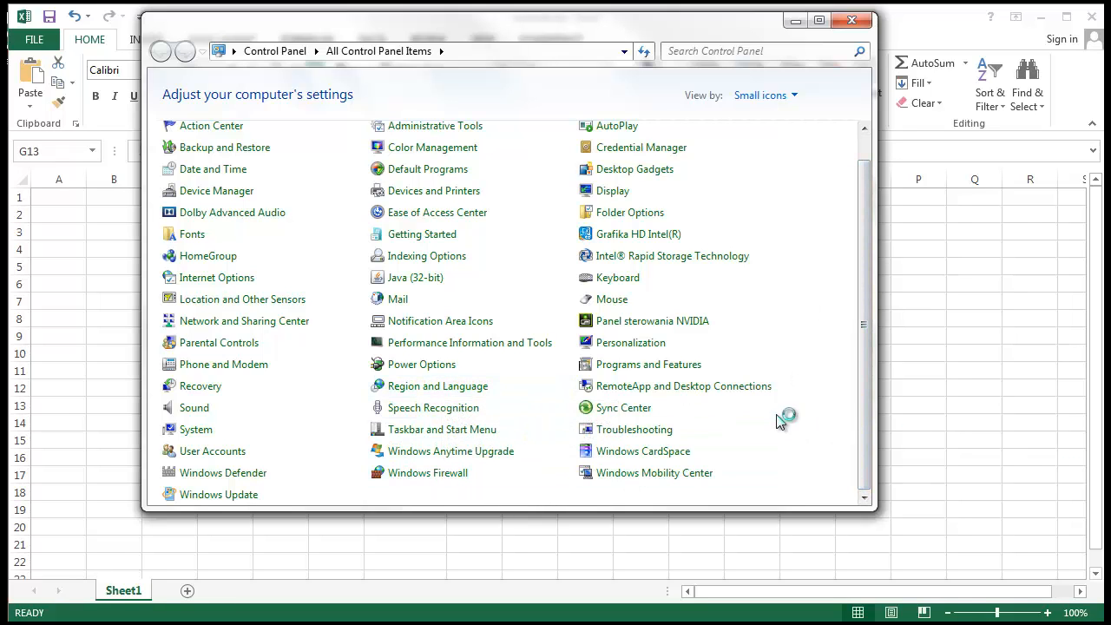
drag(397, 148, 537, 93)
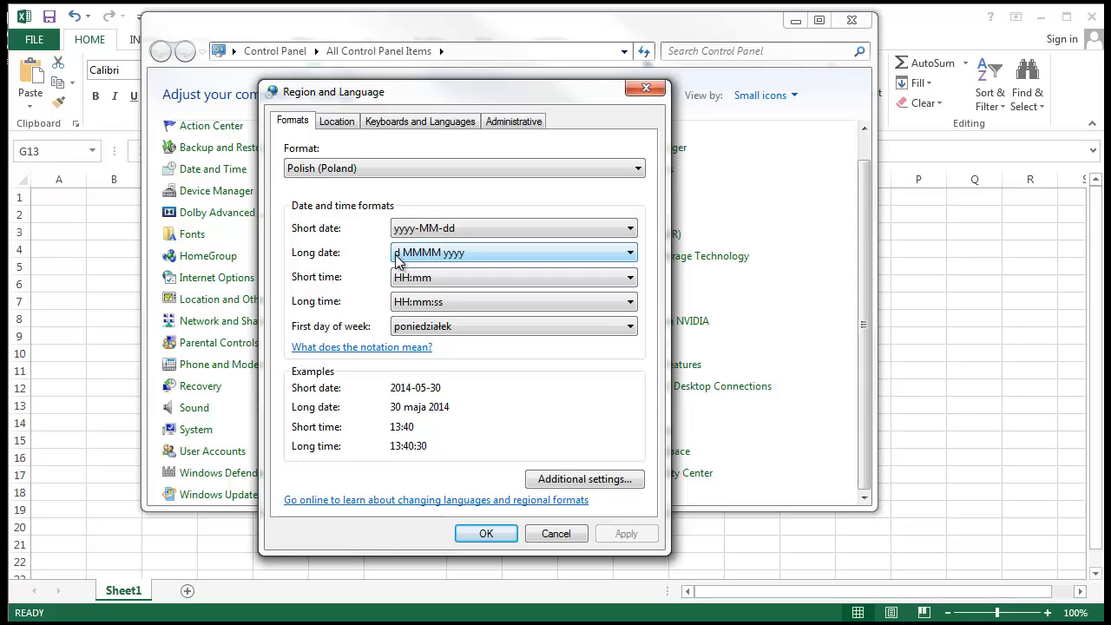
- Check the available long date formats and change the regional format to English (United States)
click(484, 257)
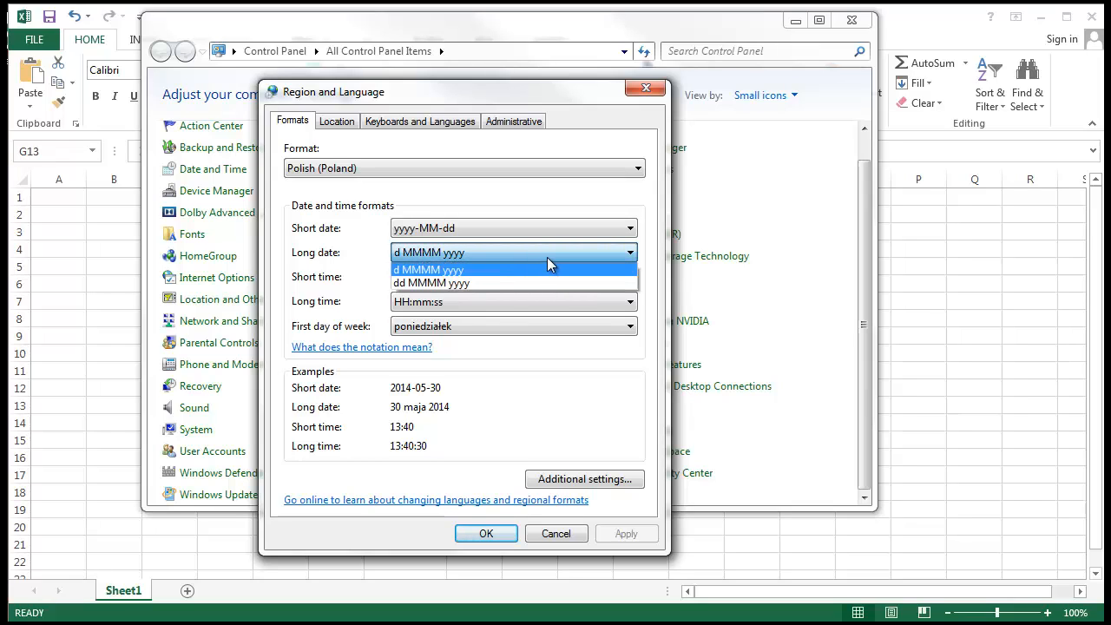
click(547, 257)
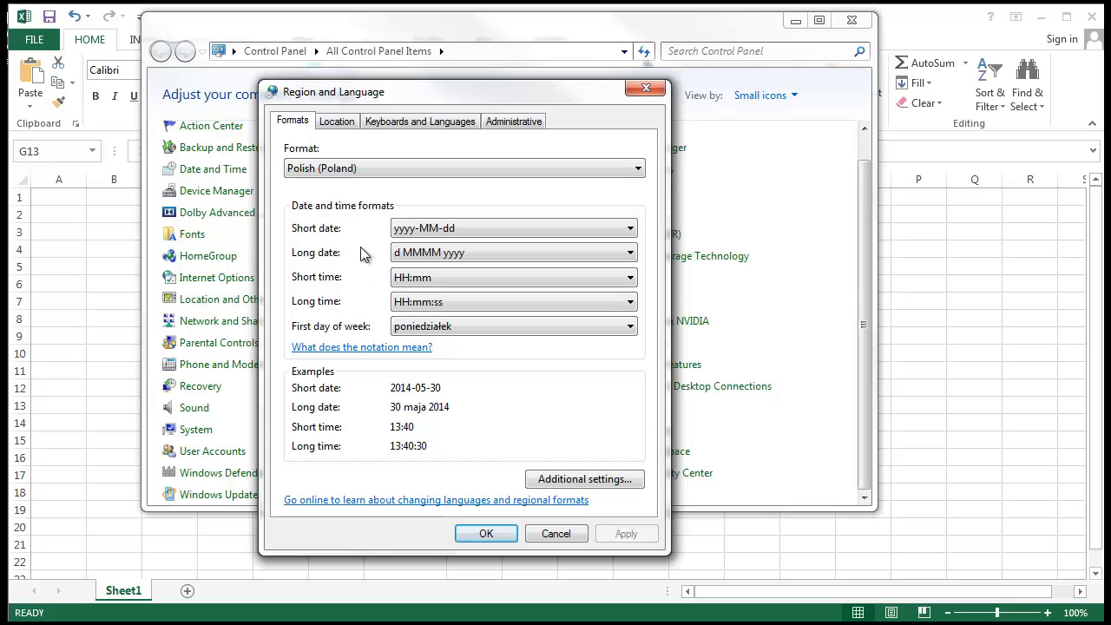
click(366, 171)
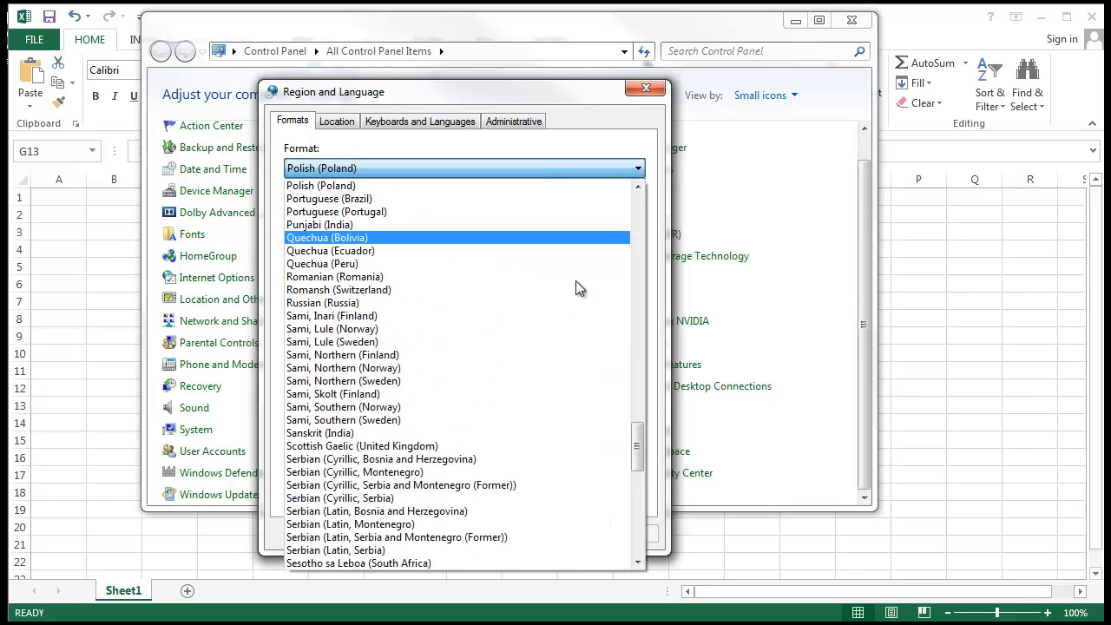
click(634, 523)
drag(634, 524, 633, 278)
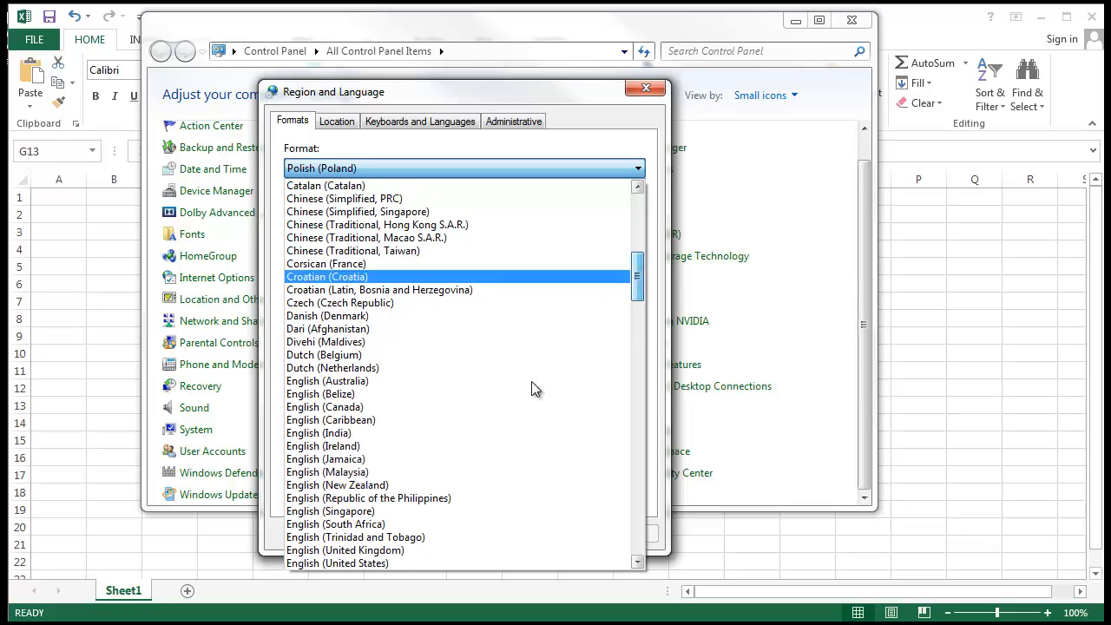
click(395, 563)
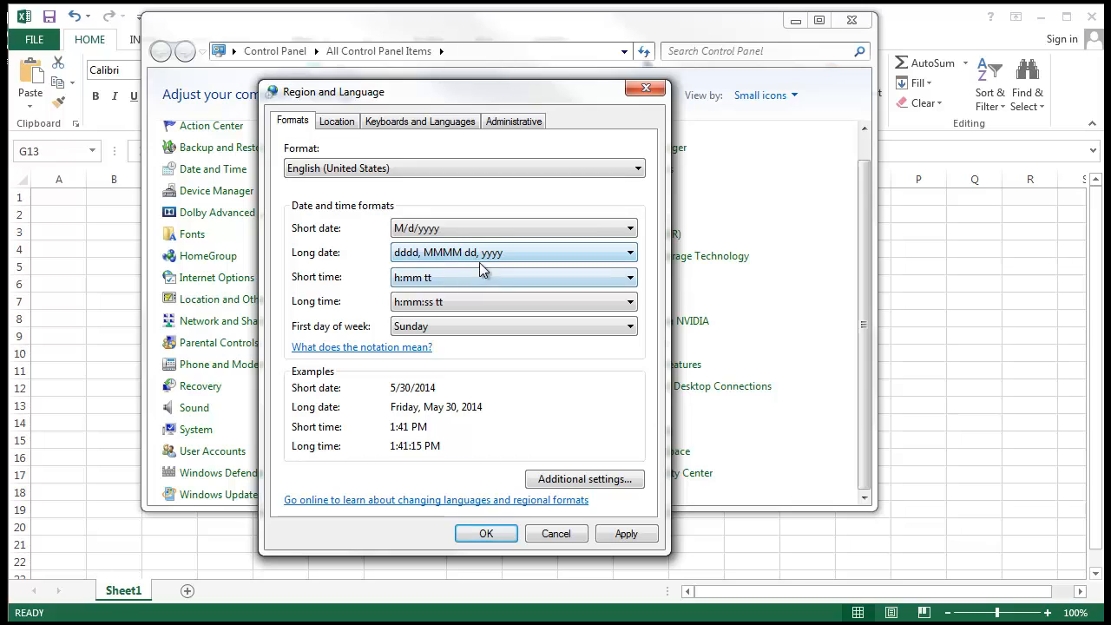
- Compare other regional date formats by selecting German (Germany), followed by Kannada (India)
click(423, 172)
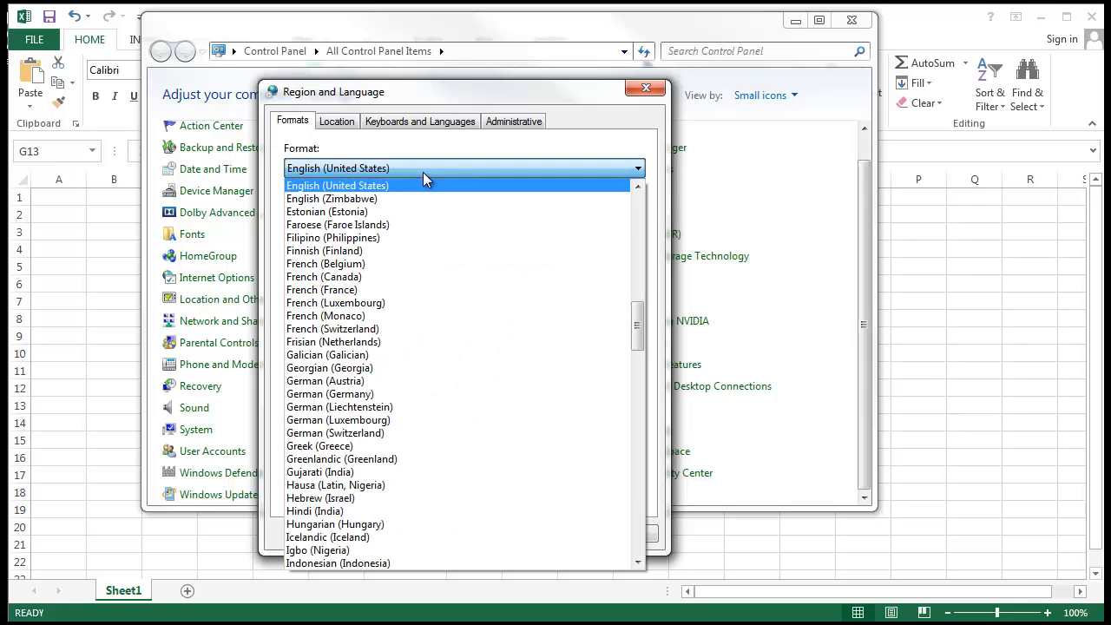
click(433, 395)
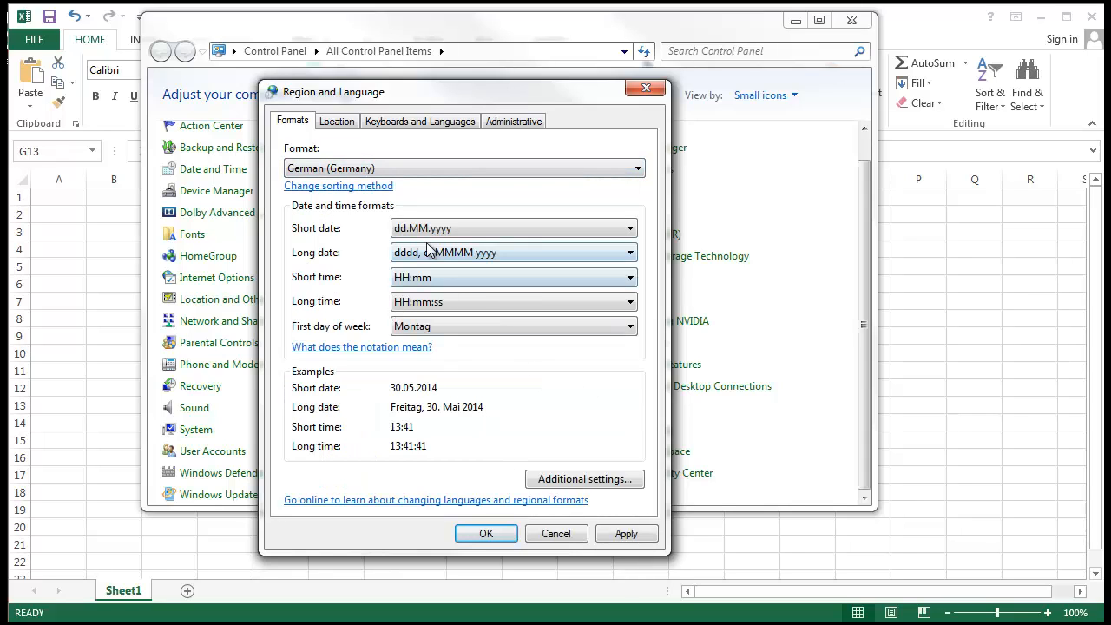
click(431, 167)
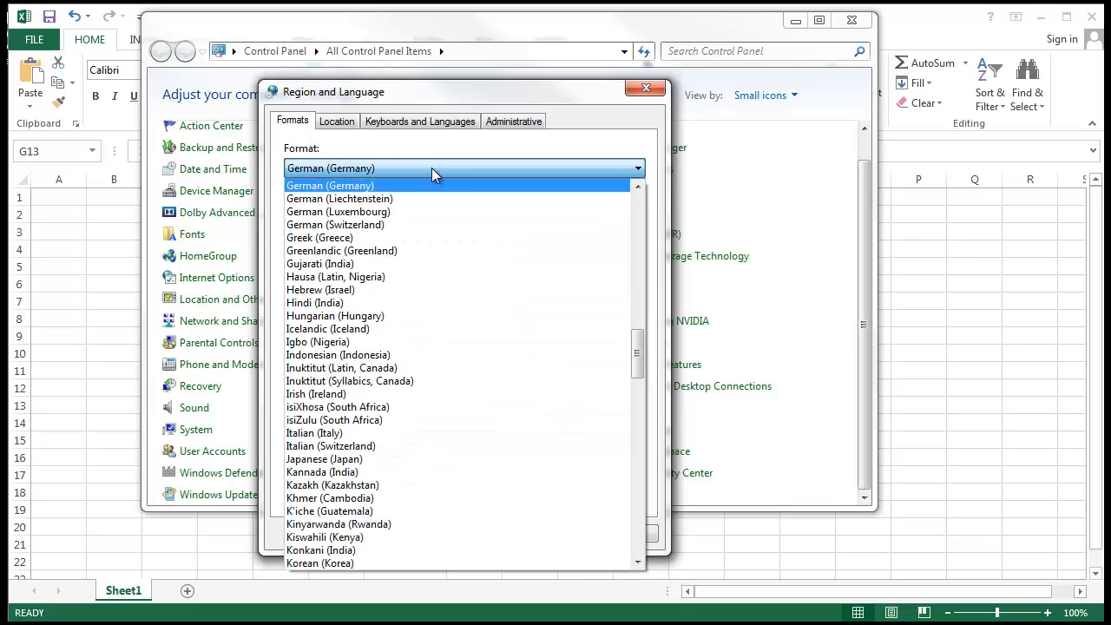
click(440, 473)
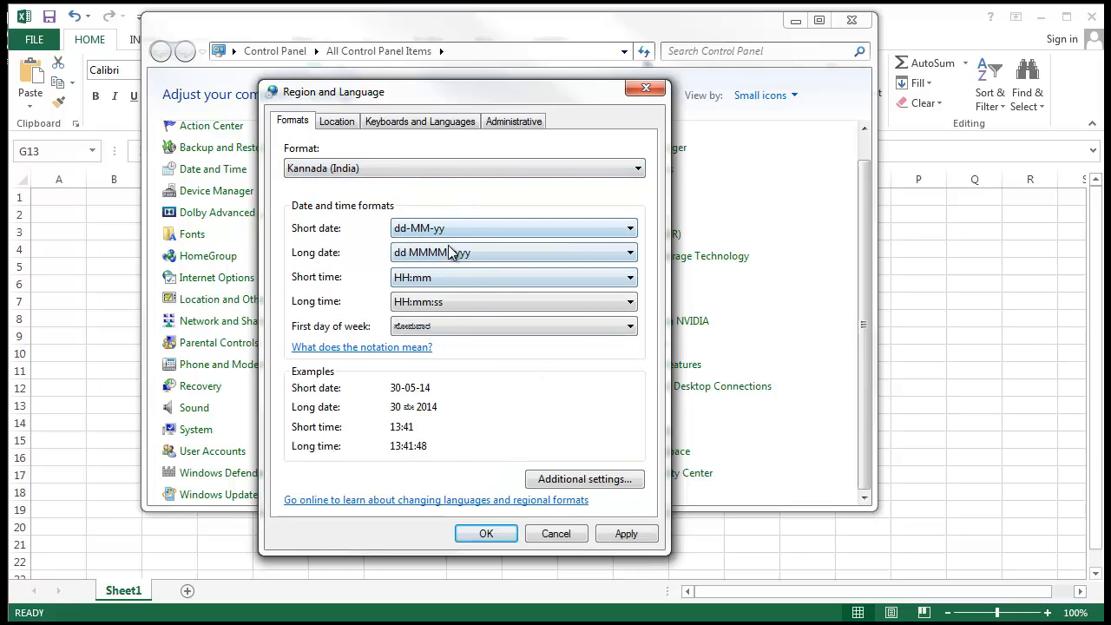
- Set the regional format to Polish (Poland), confirm the settings, and close Control Panel
click(397, 170)
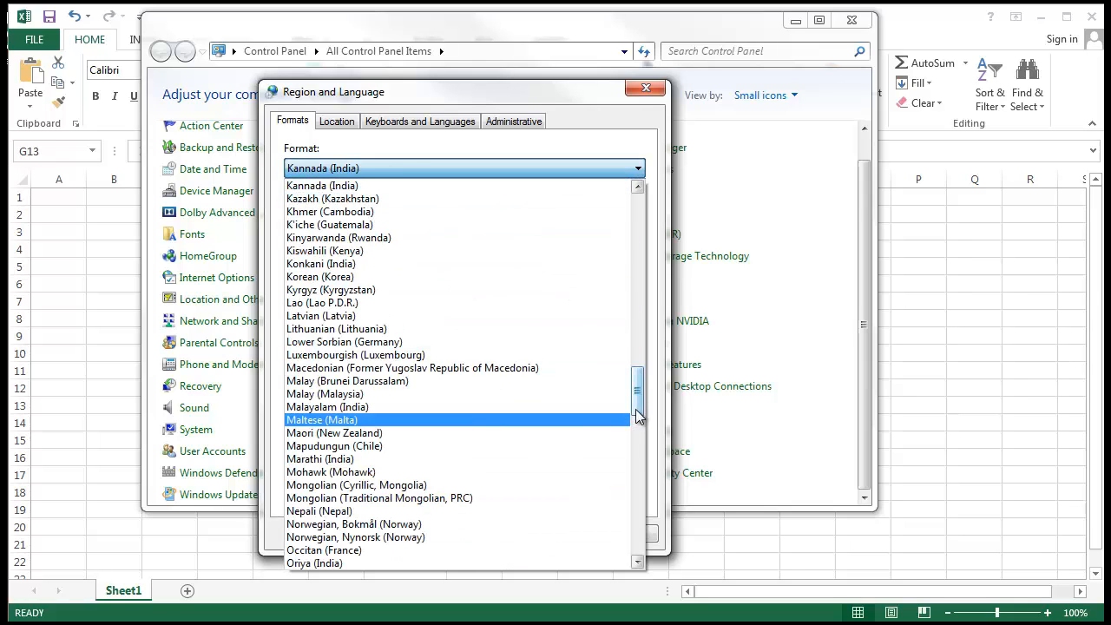
drag(635, 409, 632, 471)
key(p)
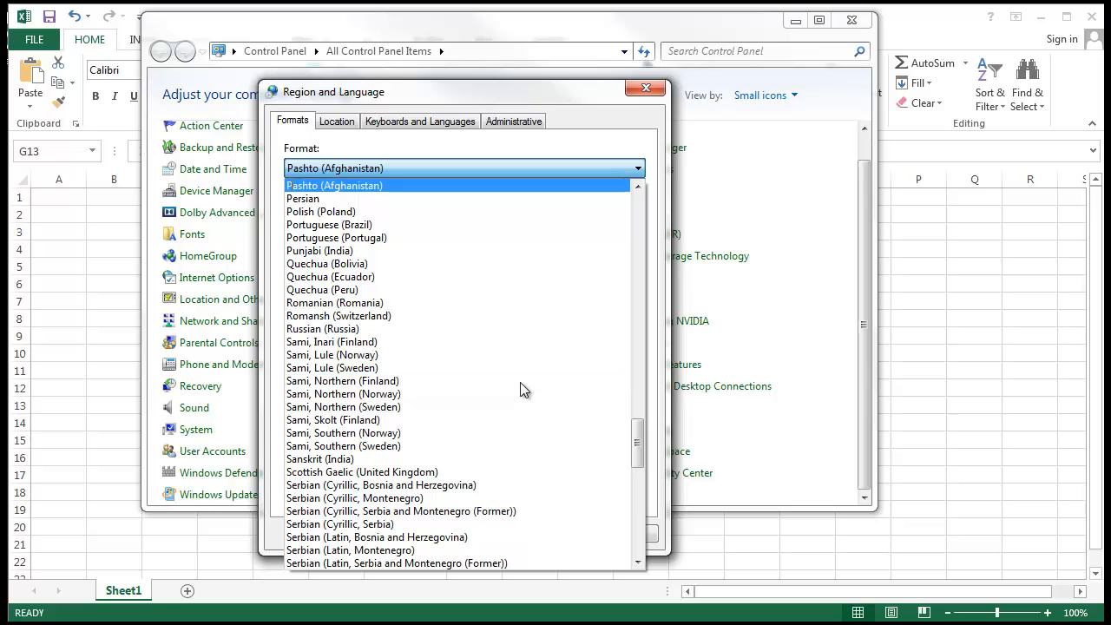
click(414, 211)
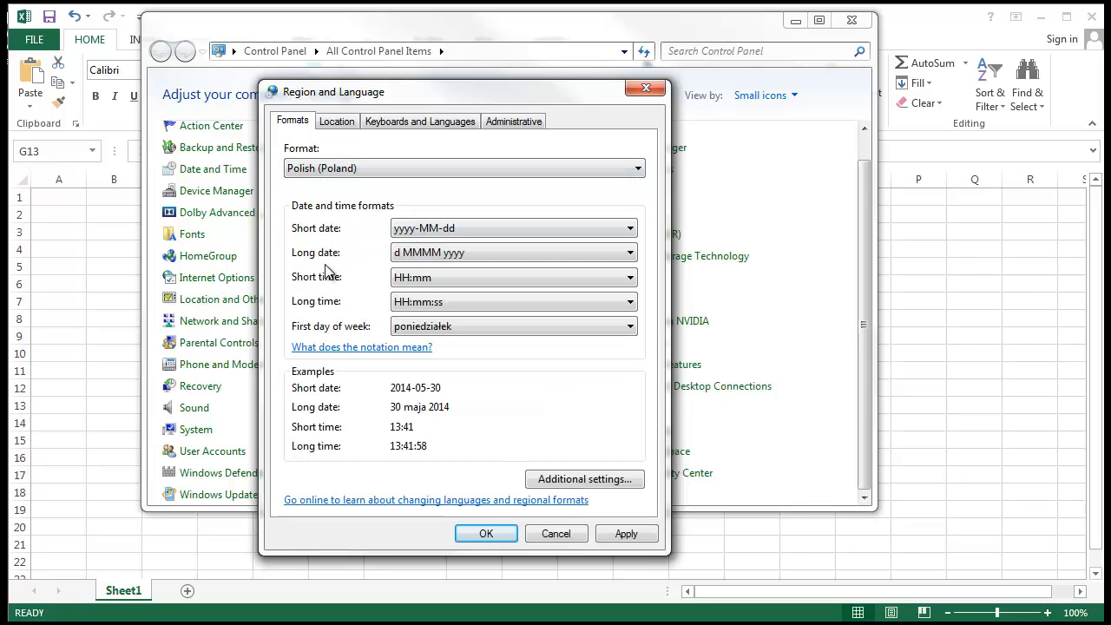
click(486, 535)
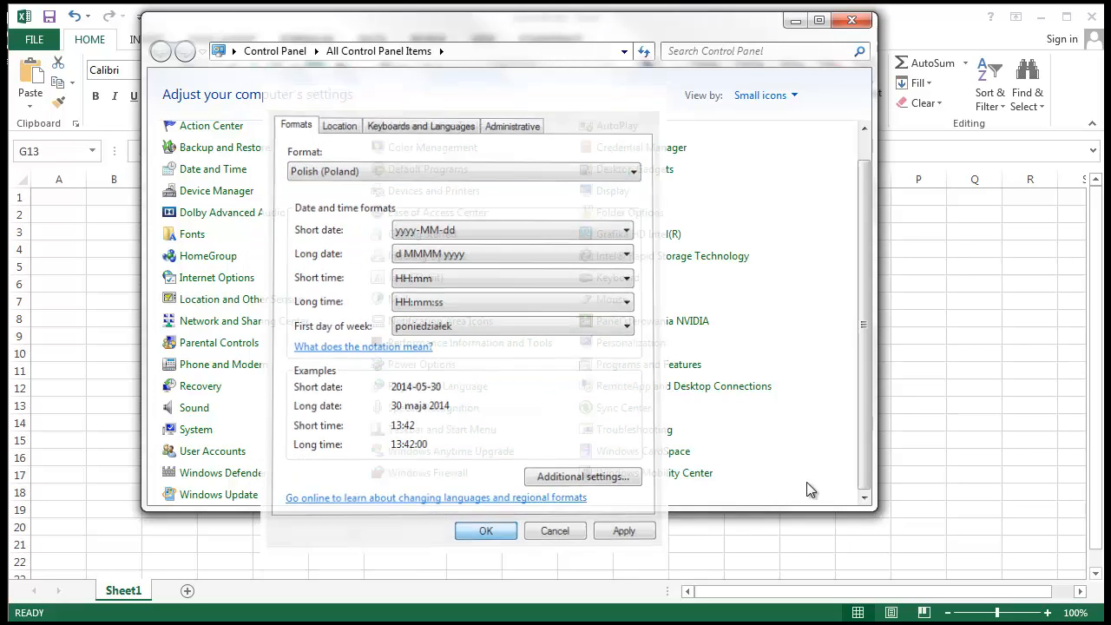
click(852, 21)
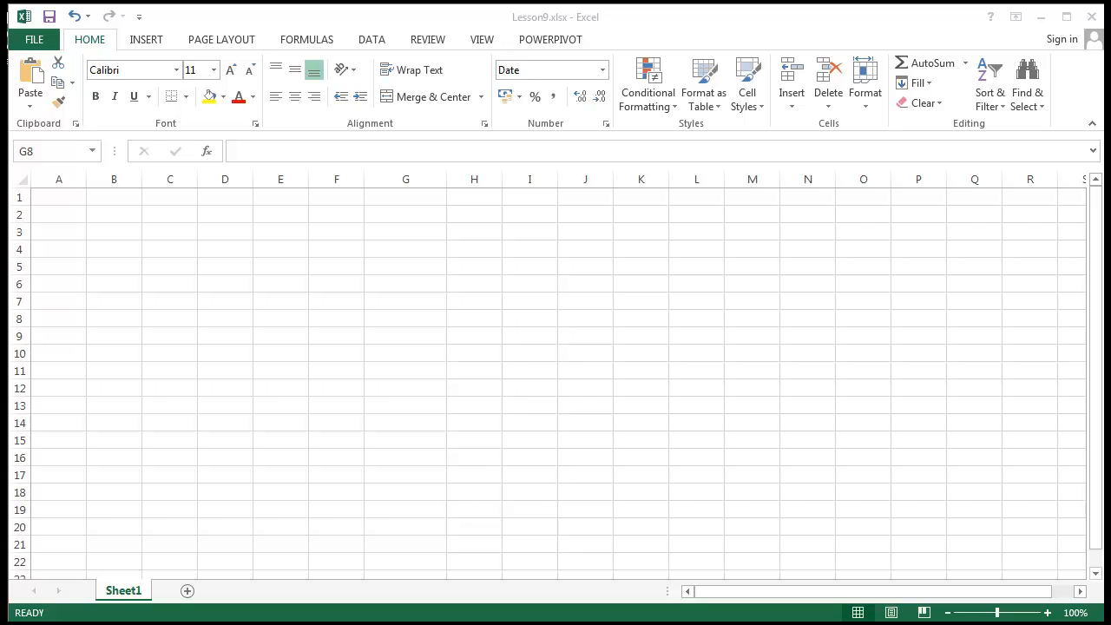
- Try entering the date 3/2/02 in cell K10 and delete the entry
click(622, 348)
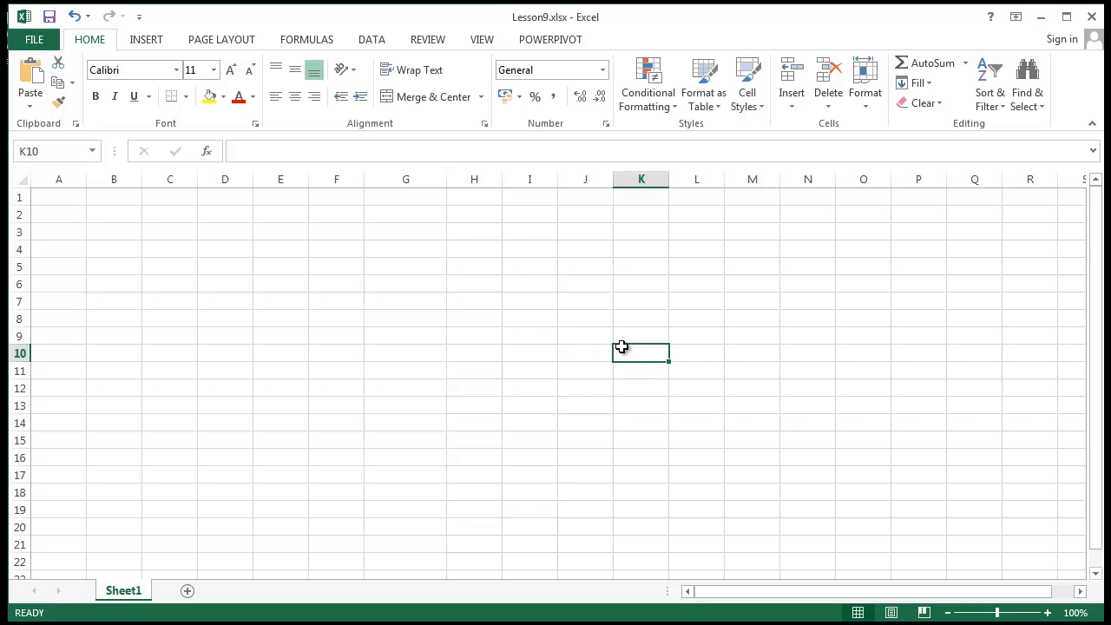
text(3-)
text(/)
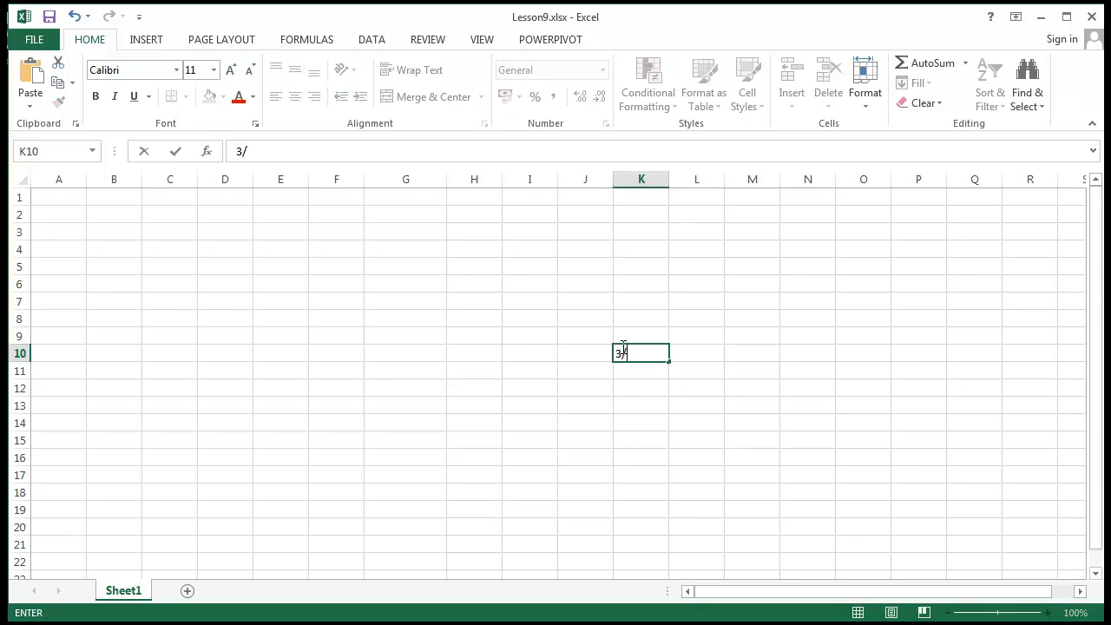
text(2/02)
key(Return)
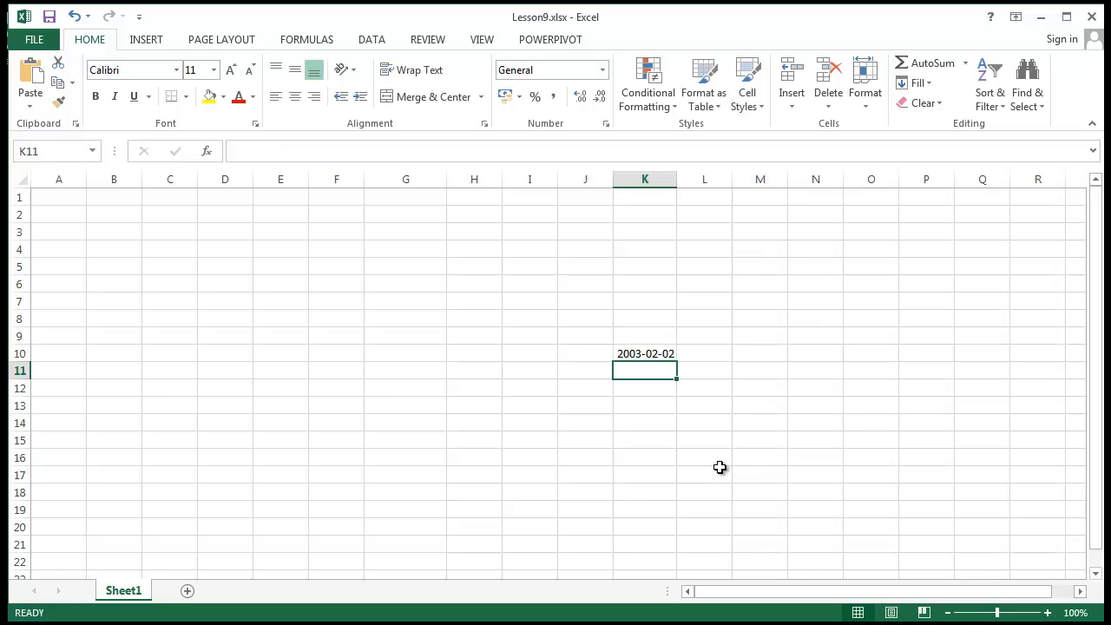
click(653, 356)
key(Delete)
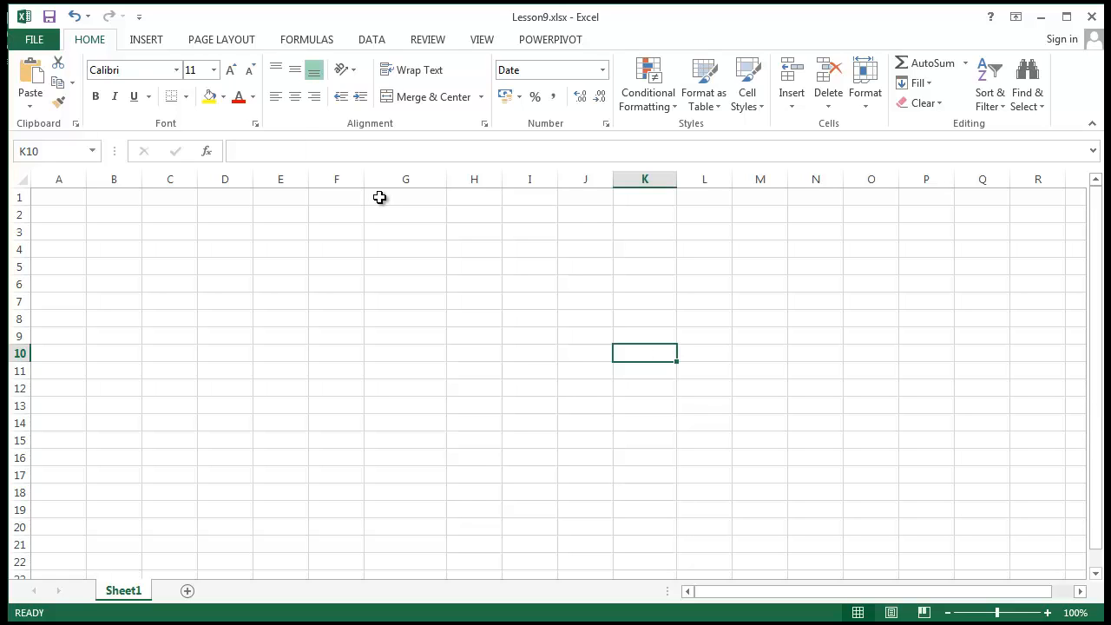
- Try entering the plain number 3 in the date-formatted cell K10 and clear it
text(3)
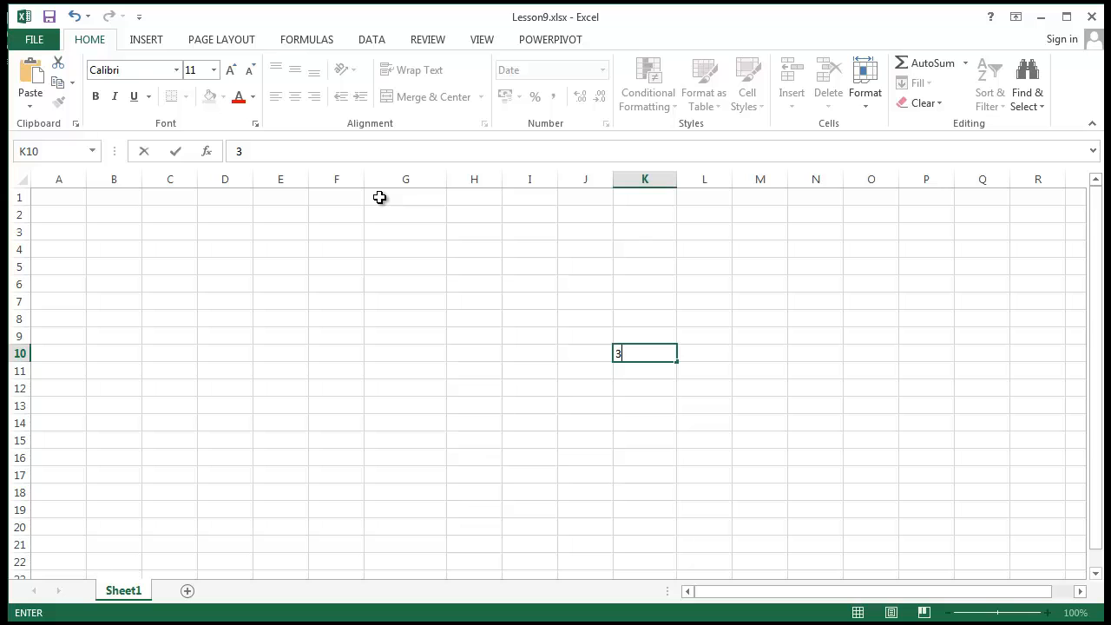
click(376, 232)
click(646, 356)
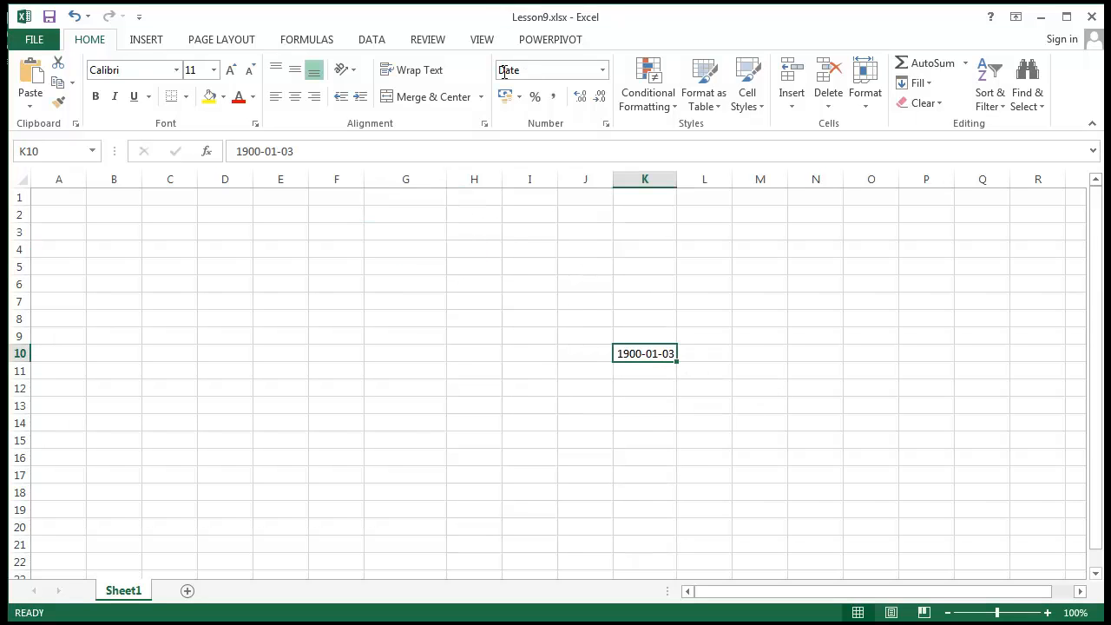
key(Delete)
- Enter the date 3/1/2 in cell H5
click(497, 269)
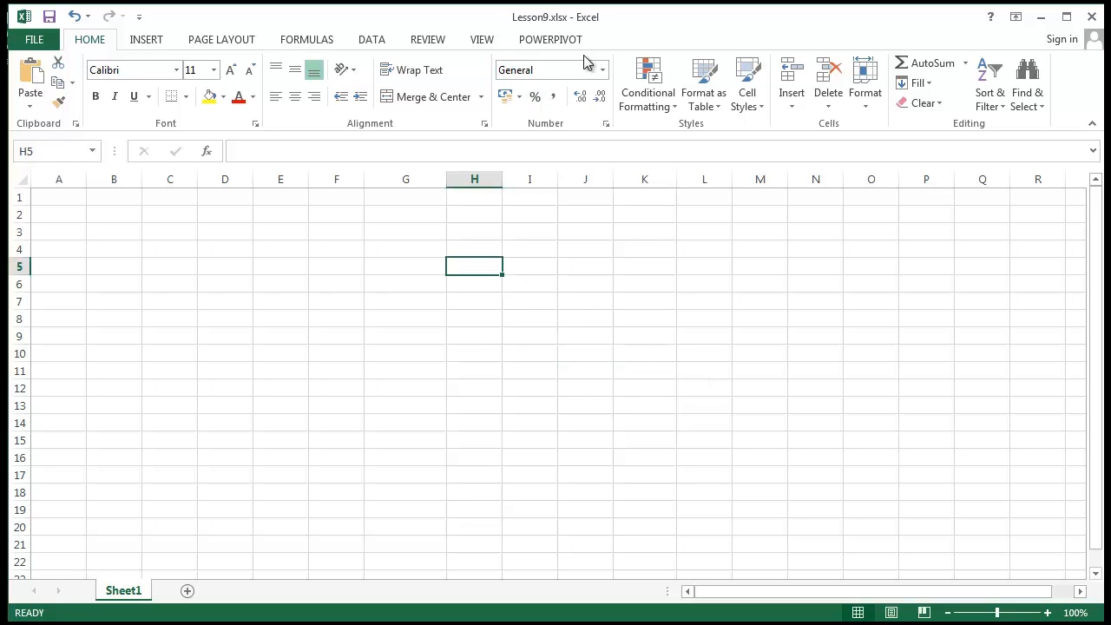
text(3/)
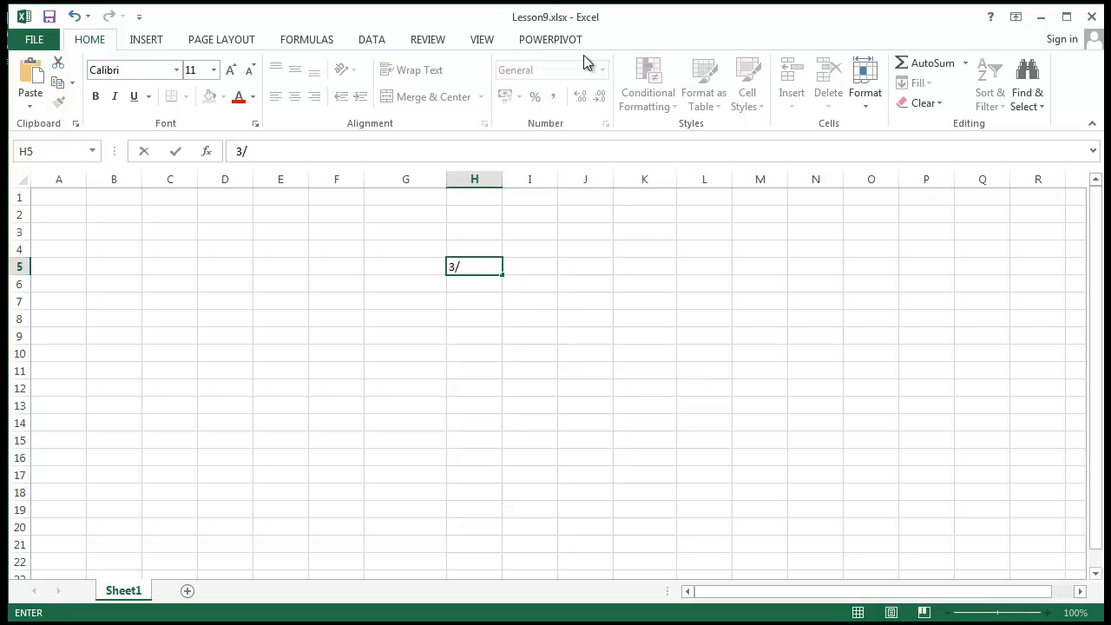
text(1)
text(/2)
key(Return)
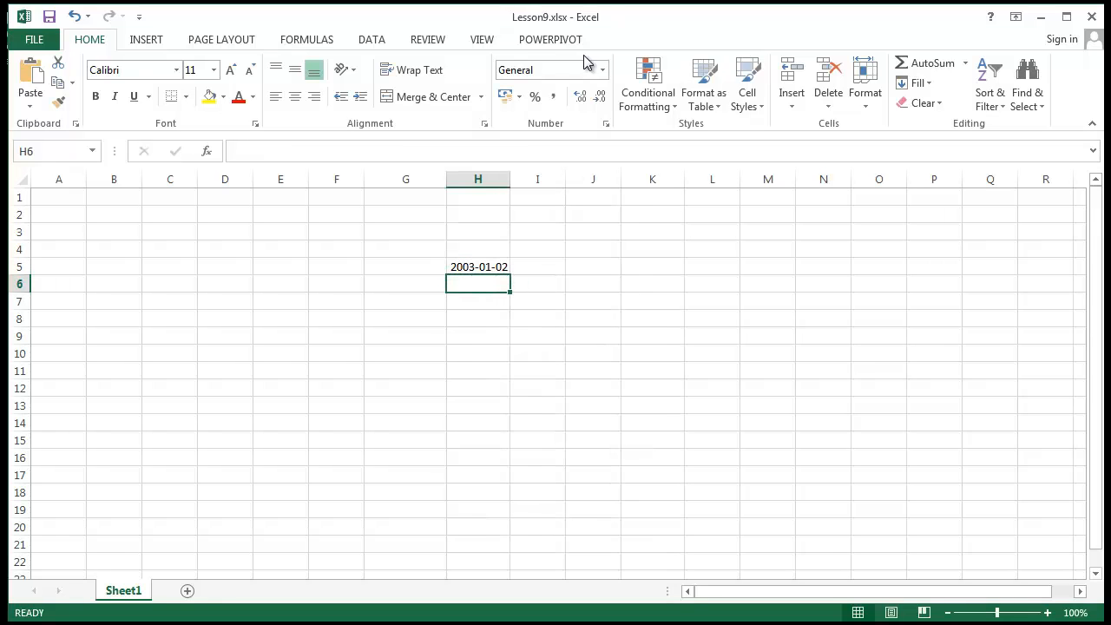
- Show the date in cell H5 in General format, and return the cell to Short Date
click(483, 266)
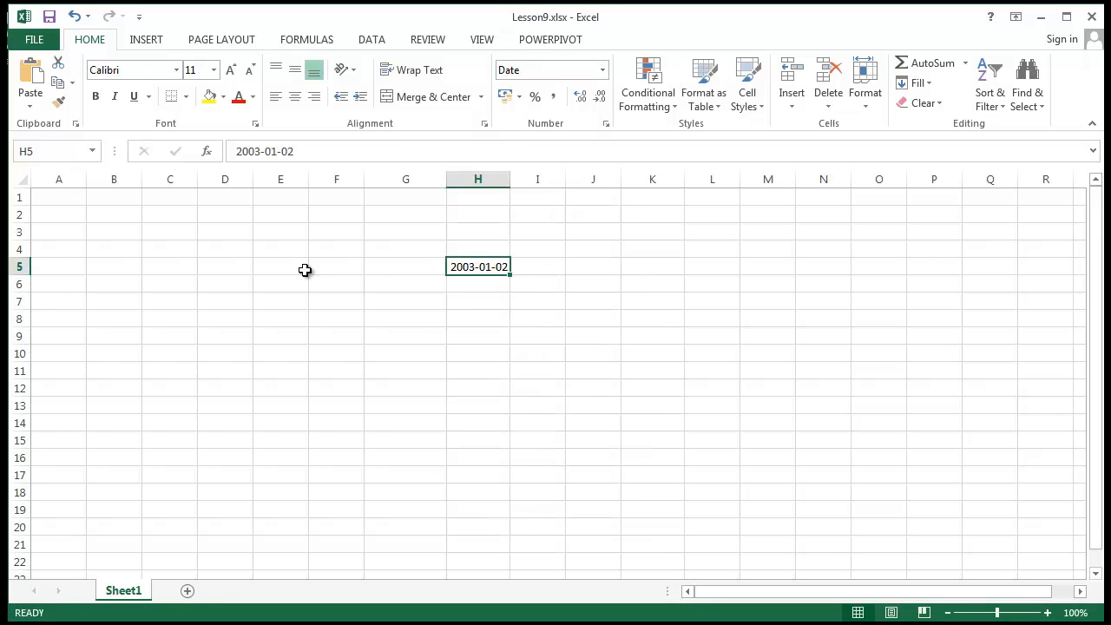
click(603, 69)
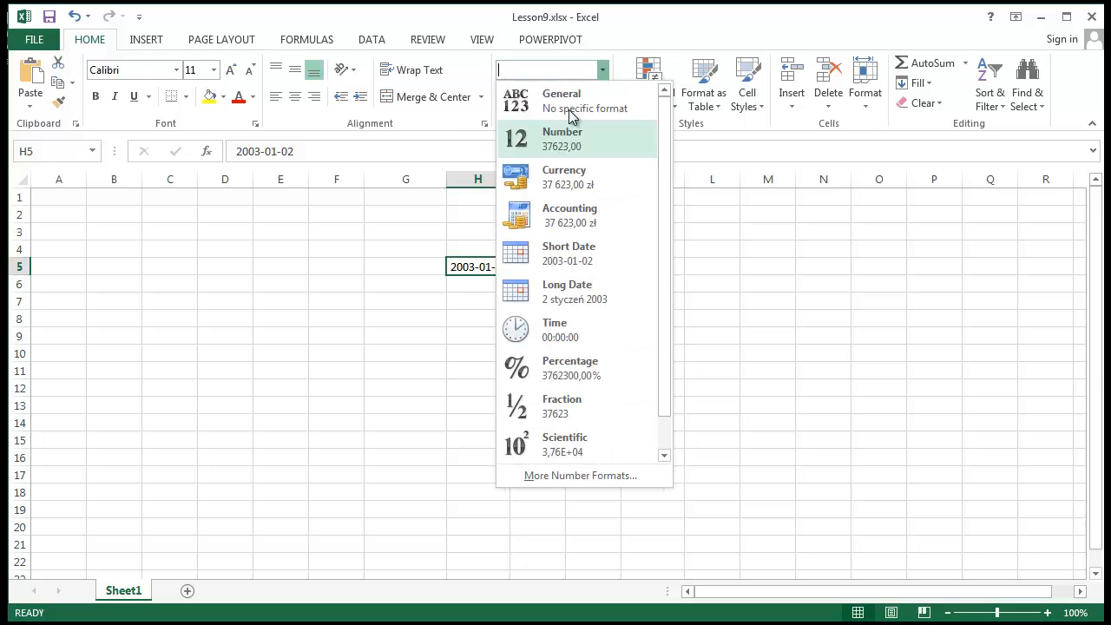
click(533, 94)
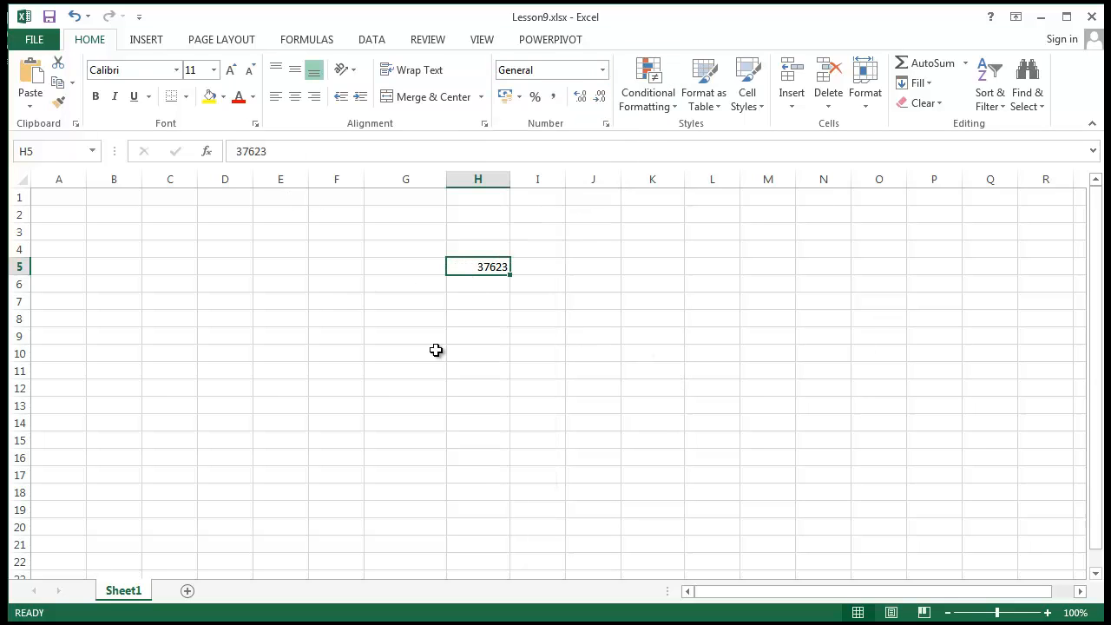
click(603, 71)
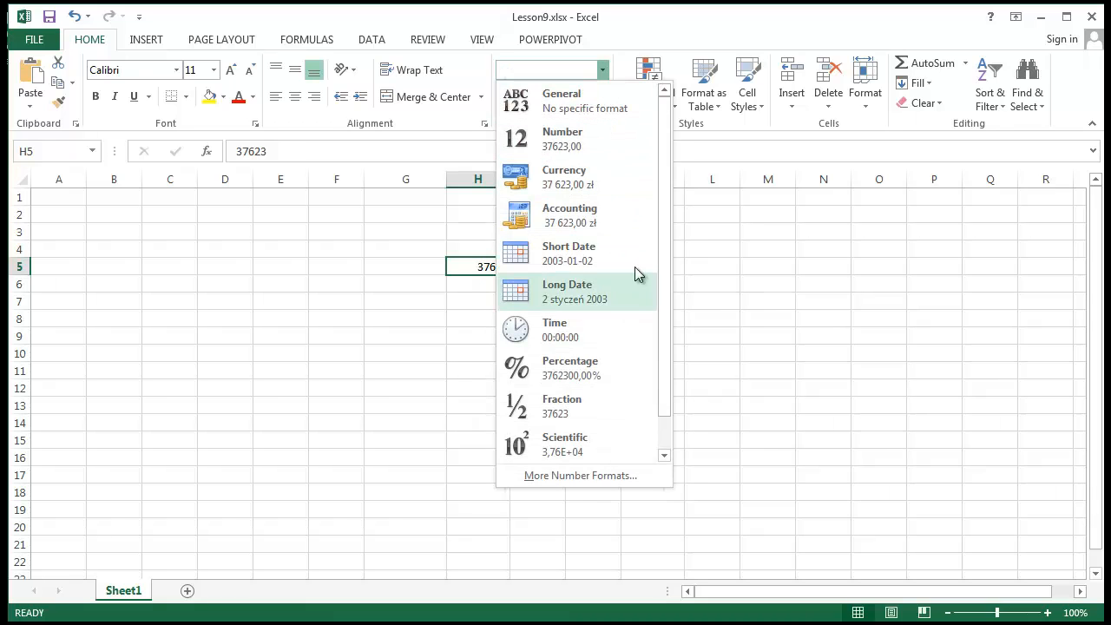
click(629, 259)
- Try the Long Date format on cell H5 and switch the cell back to Short Date
click(602, 70)
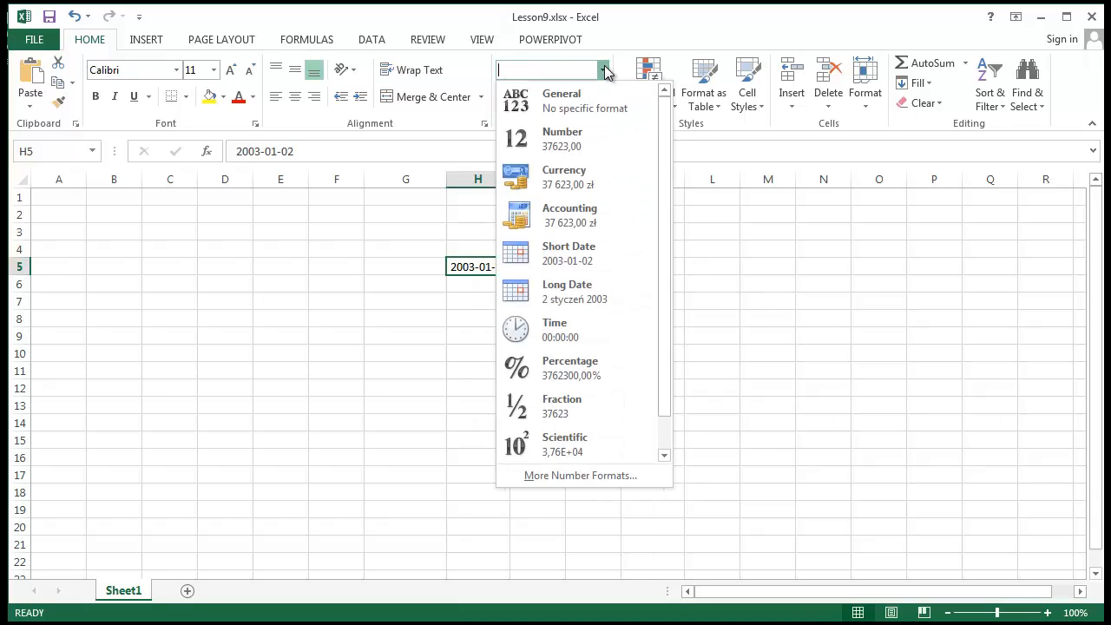
click(596, 295)
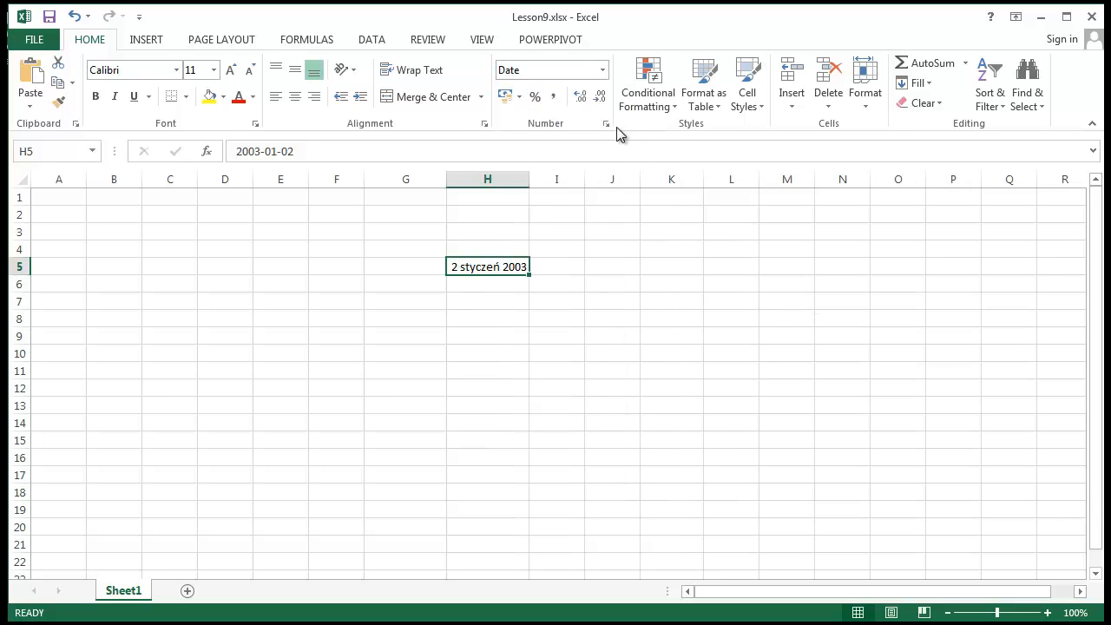
click(603, 70)
click(590, 260)
- Replace the date in cell H5 with 3/1/45
click(347, 153)
key(shift+Home)
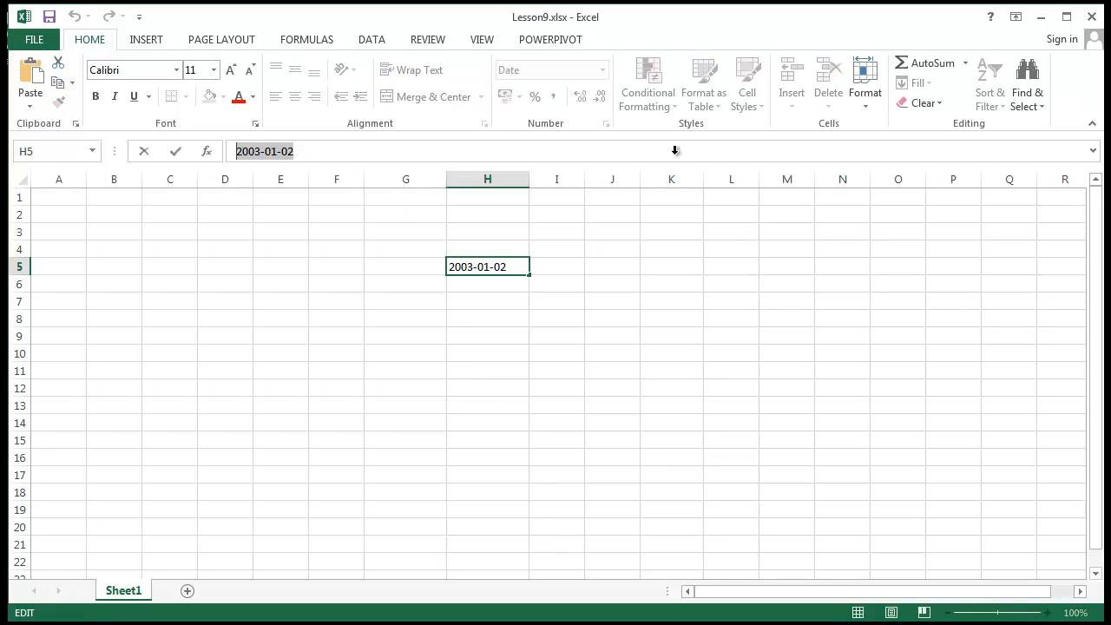
text(3/1)
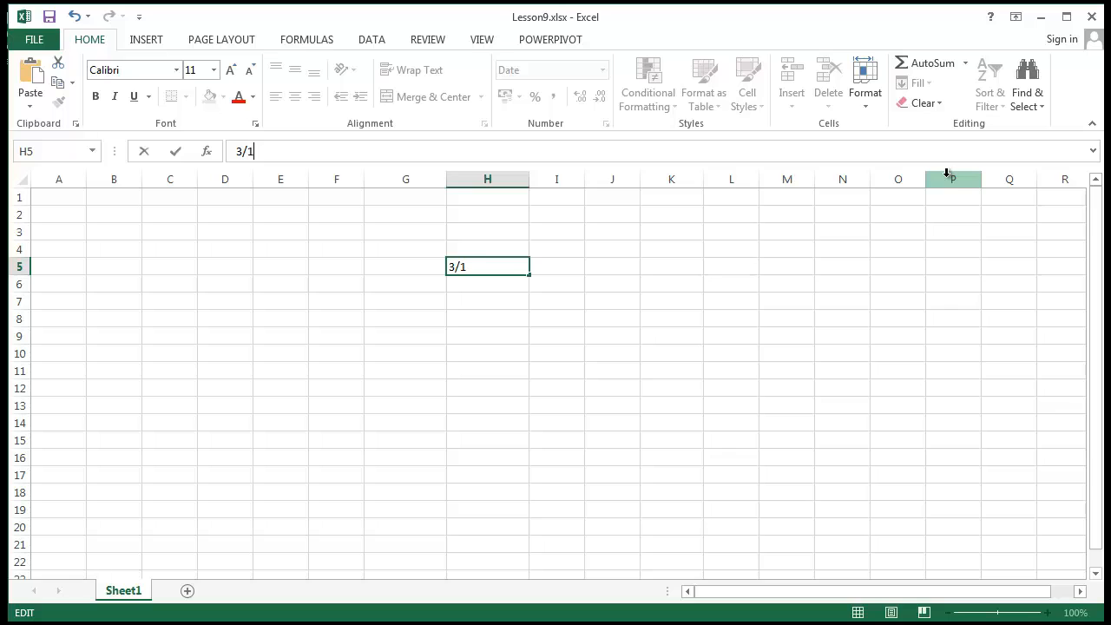
text(/02)
key(BackSpace)
key(BackSpace)
key(BackSpace)
key(BackSpace)
key(BackSpace)
text(3/1)
key(Return)
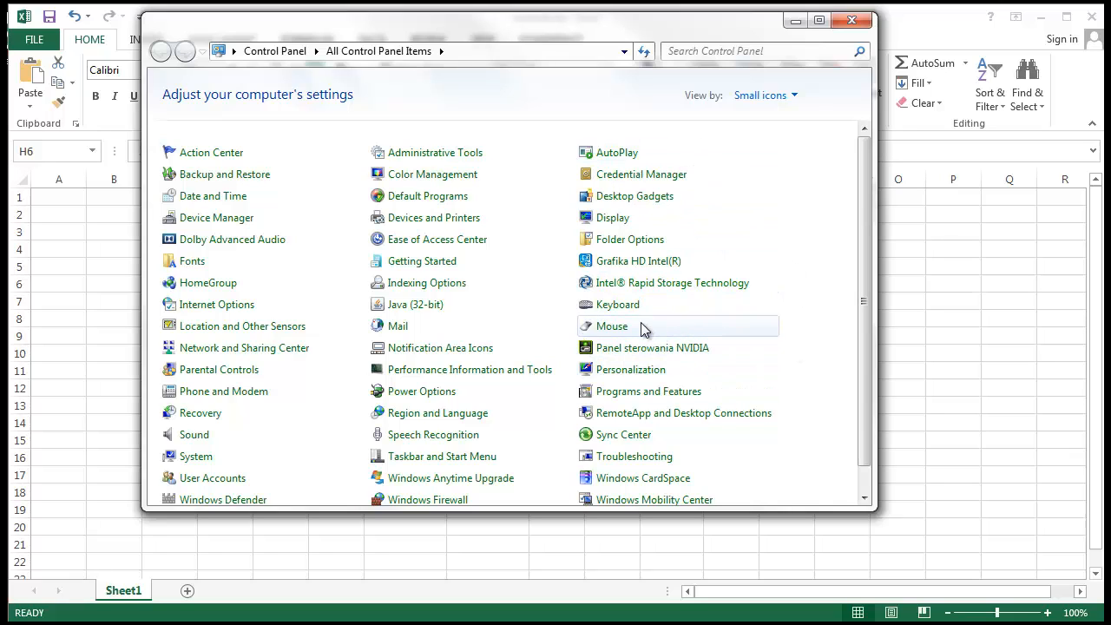
- Open Region and Language from Control Panel and bring up its additional format settings
scroll(861, 287, down, 1)
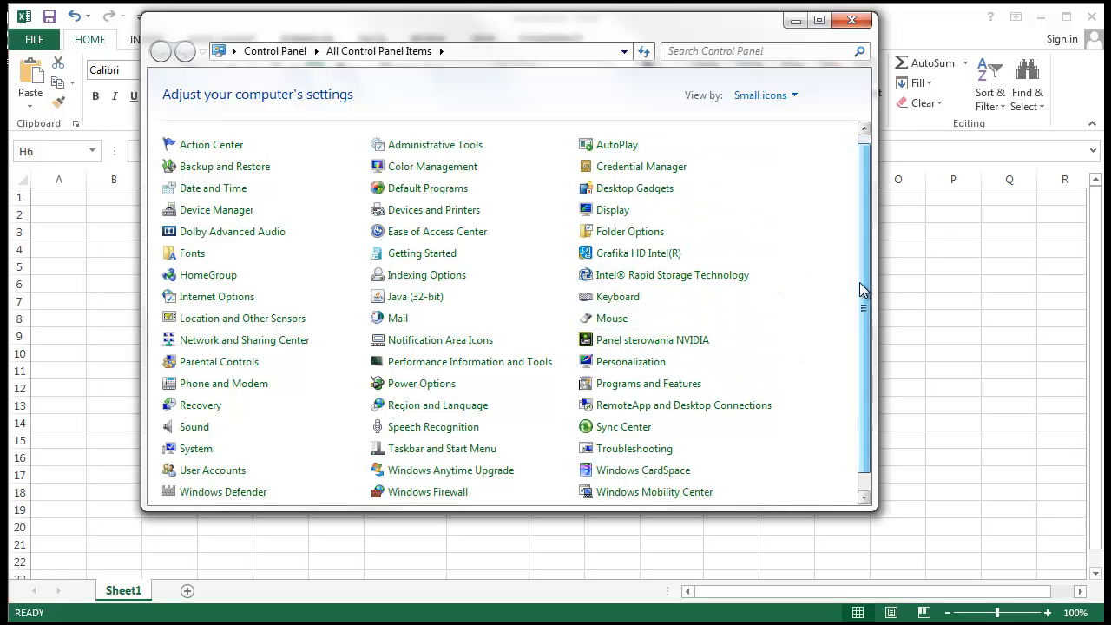
click(483, 407)
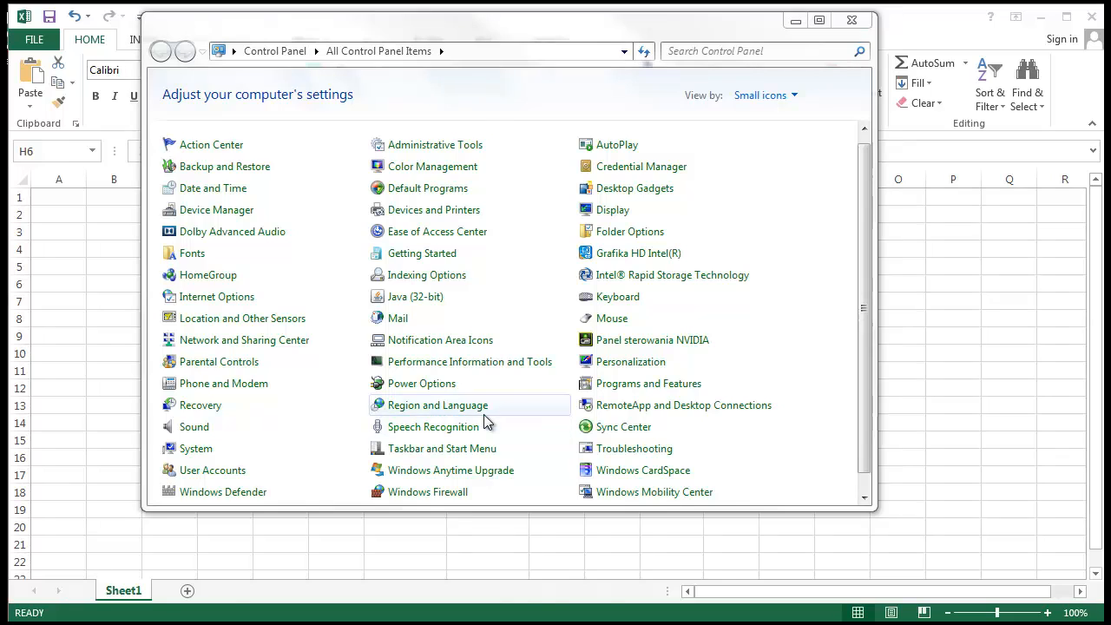
drag(309, 109, 541, 53)
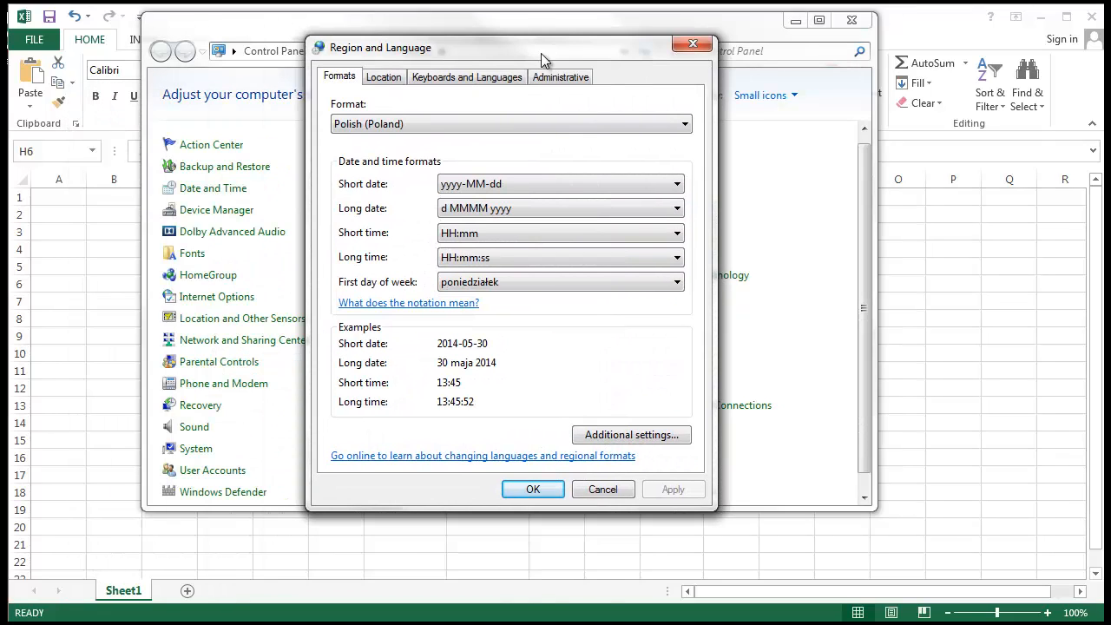
click(626, 437)
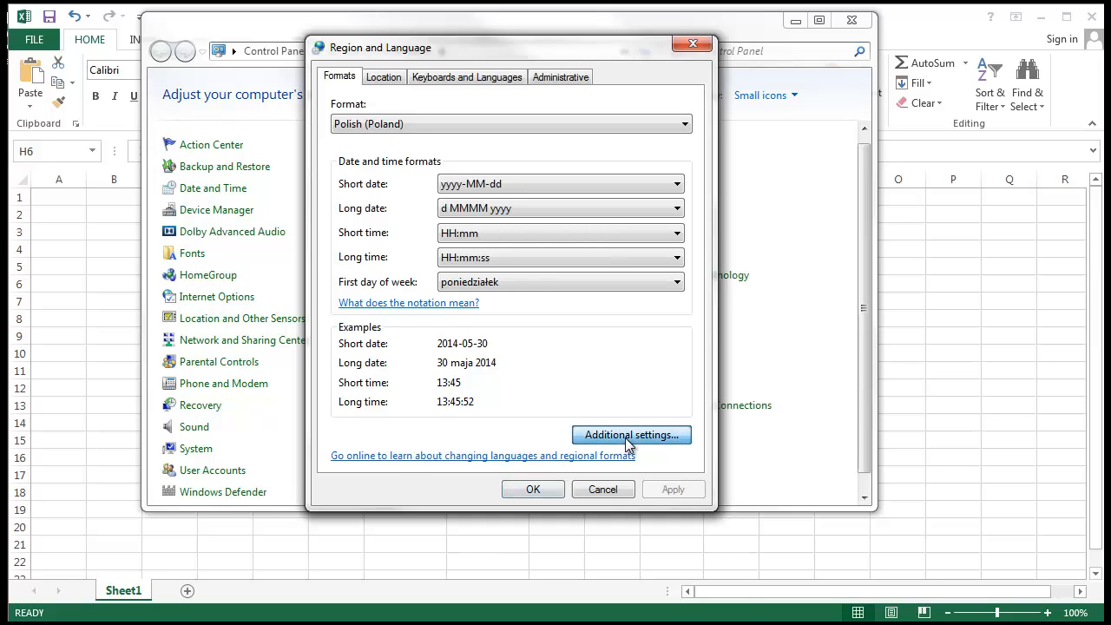
drag(521, 117, 512, 43)
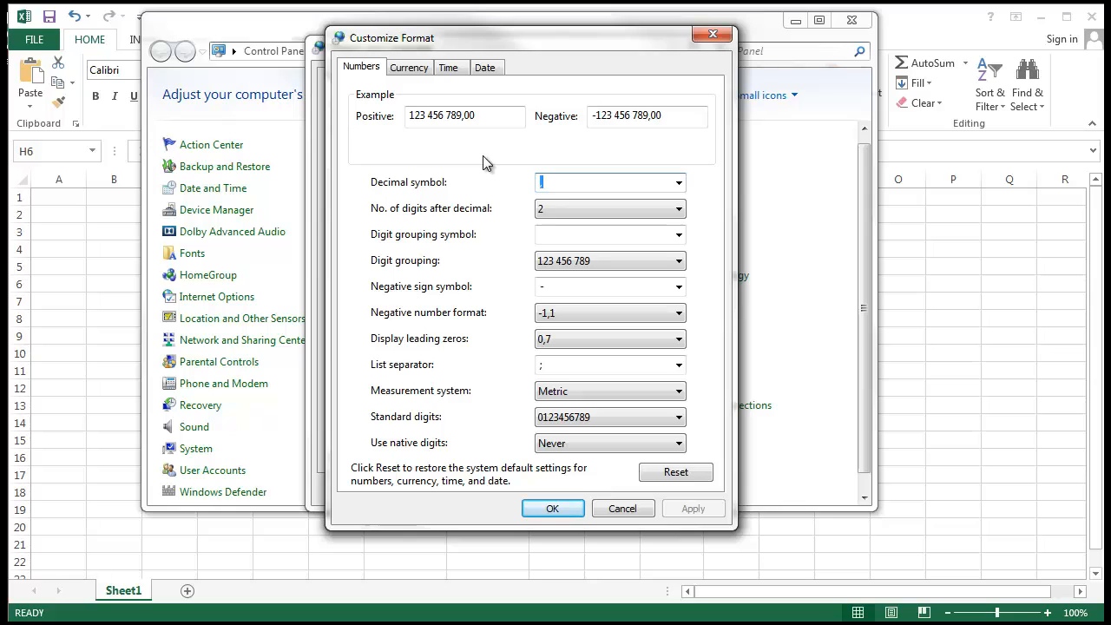
- Review the Time, Date, Currency and Numbers format settings, and return to the Date settings
click(446, 71)
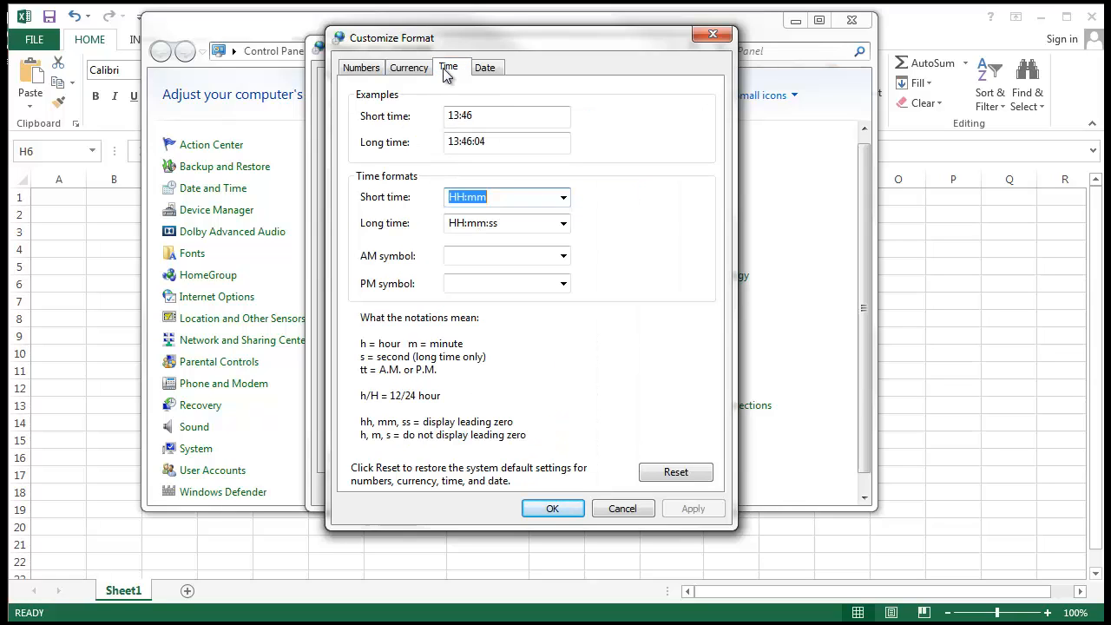
click(500, 70)
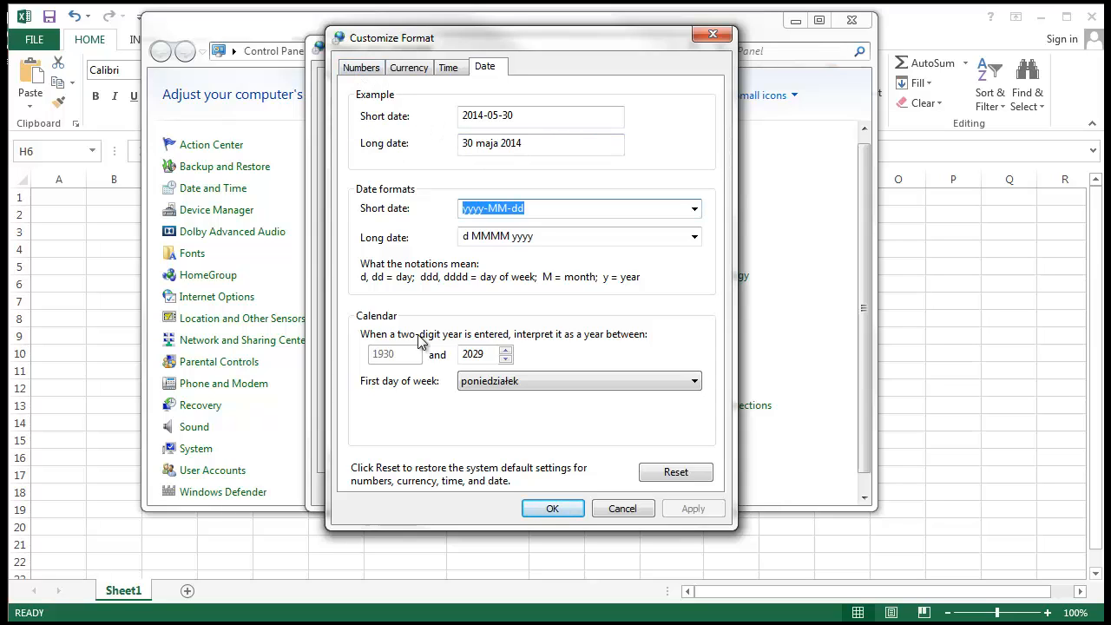
click(406, 69)
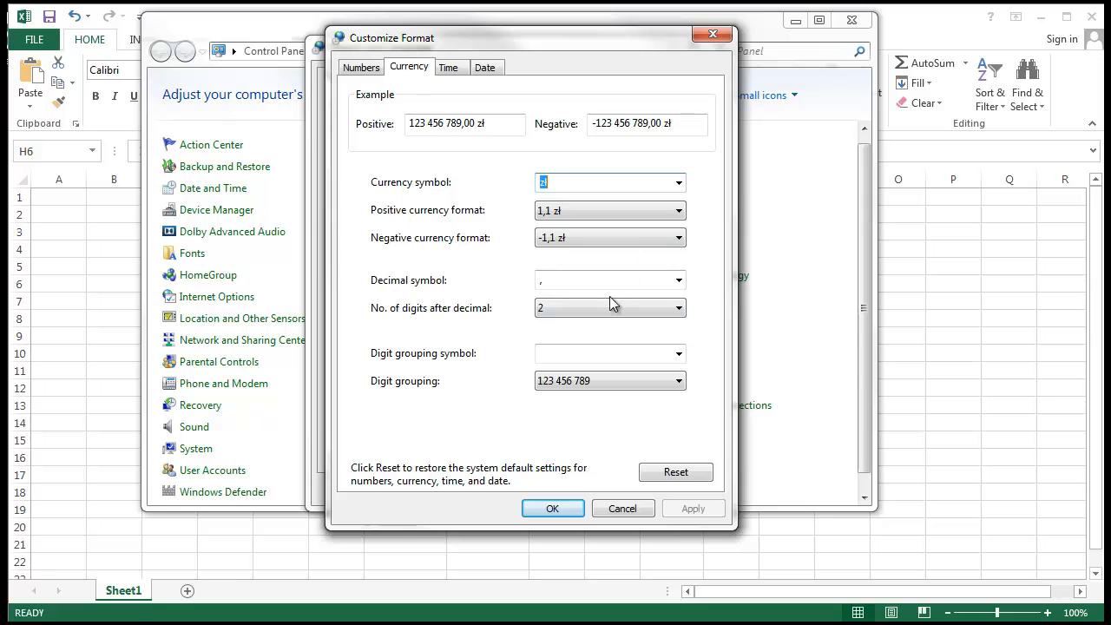
click(376, 67)
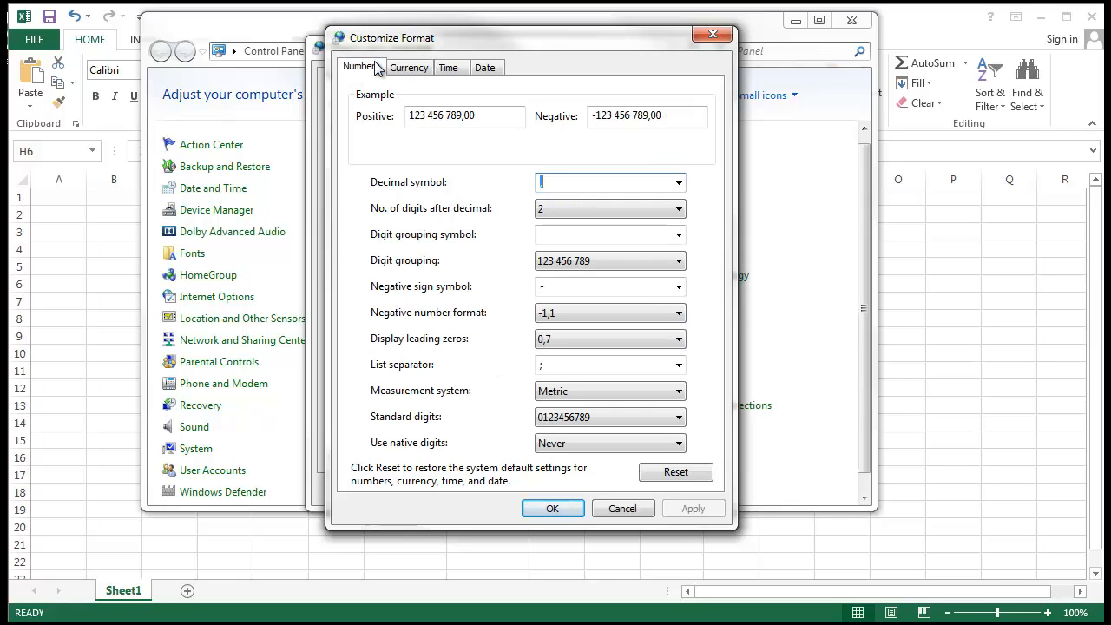
click(502, 67)
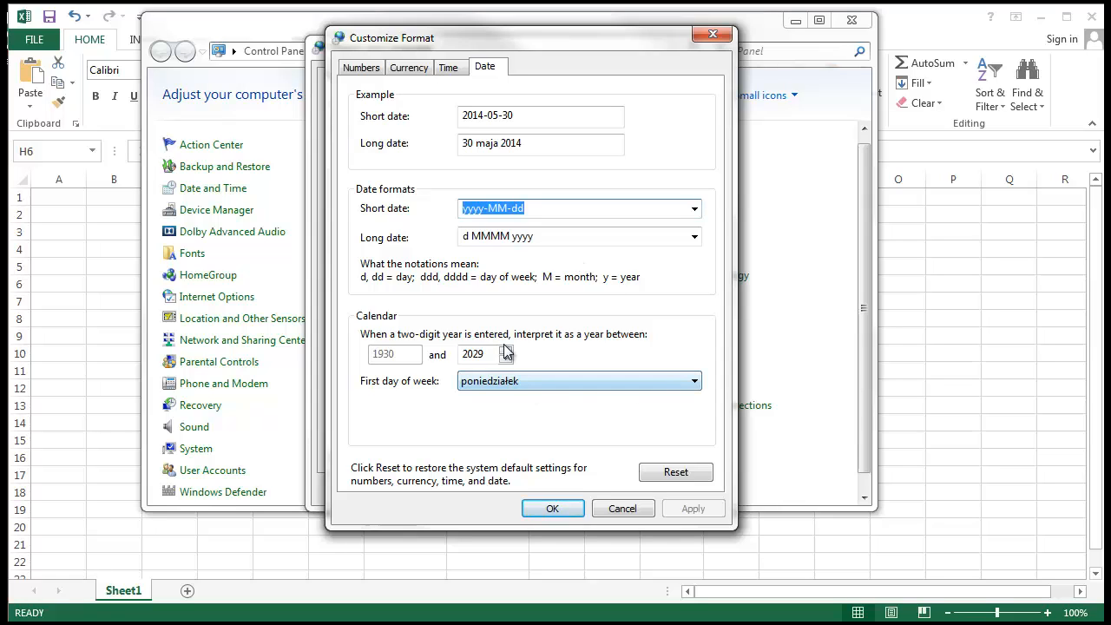
- Set the end year of the range for interpreting two-digit years to 2037
drag(495, 355, 462, 347)
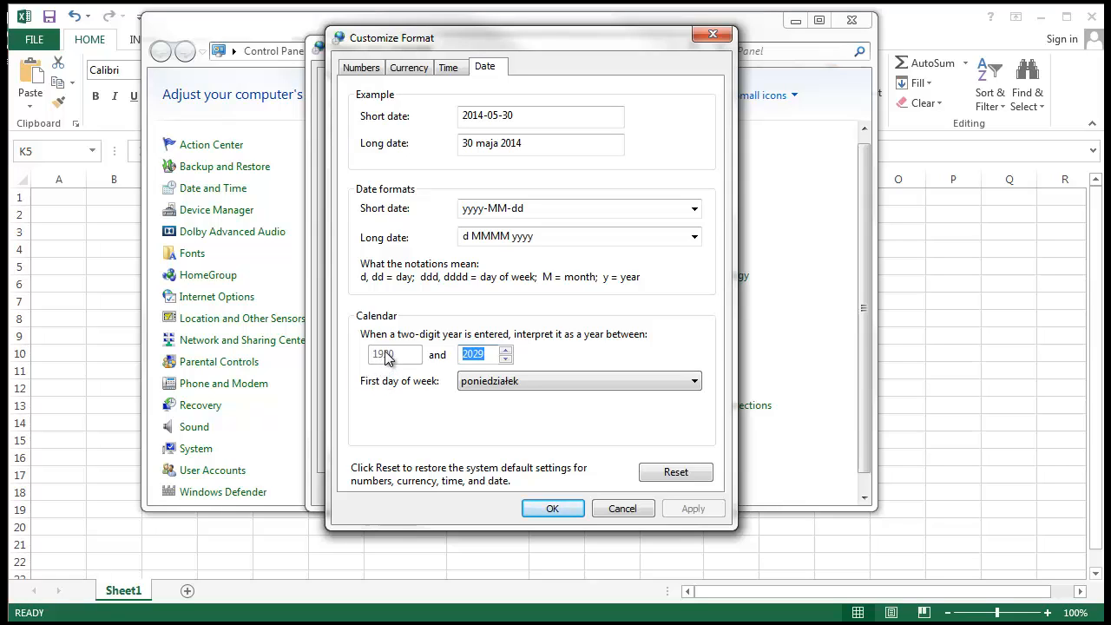
click(495, 354)
drag(498, 354, 456, 354)
click(496, 354)
click(506, 351)
click(506, 350)
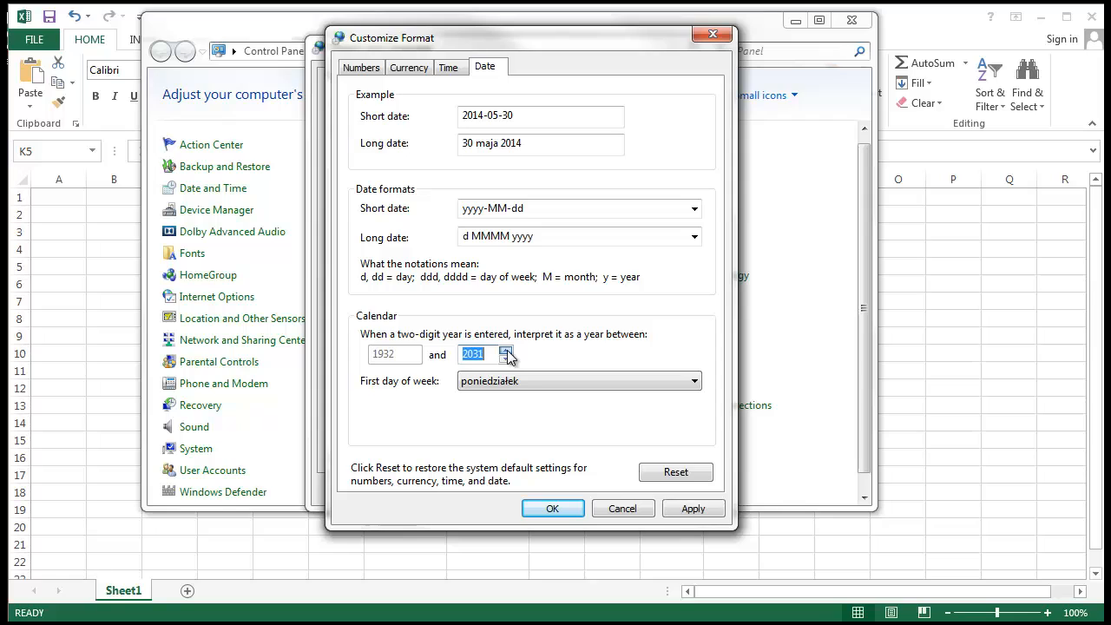
click(506, 351)
click(506, 351)
click(505, 351)
click(506, 358)
click(505, 358)
click(505, 359)
click(505, 358)
click(505, 351)
click(505, 351)
click(505, 351)
click(505, 351)
click(505, 350)
click(505, 351)
click(505, 351)
click(505, 358)
click(506, 358)
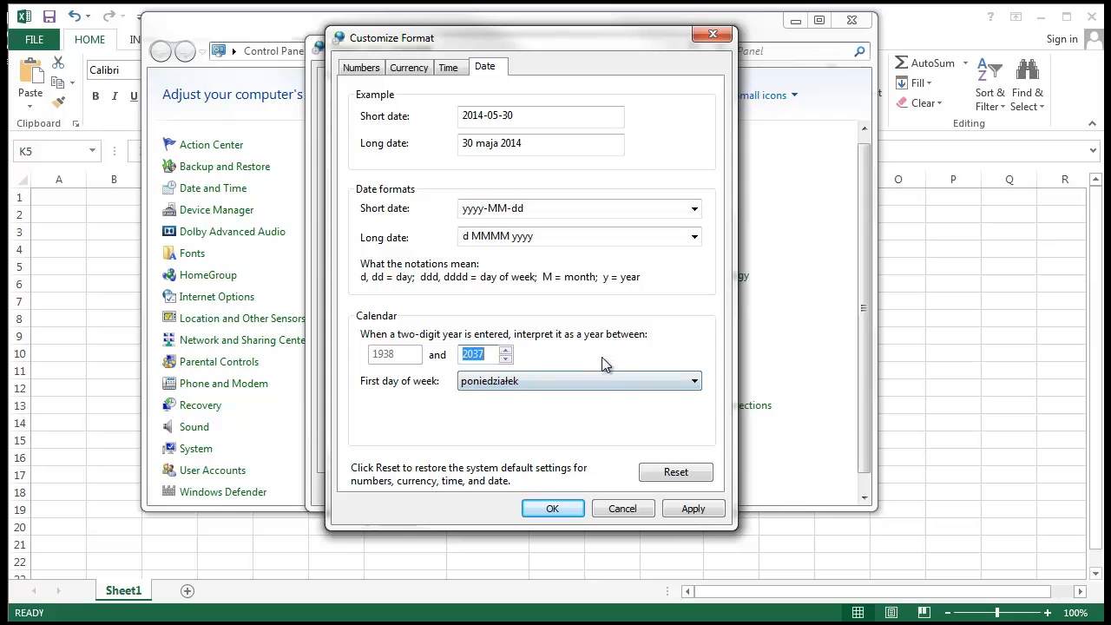
- Confirm the customized calendar settings and close Region and Language and Control Panel
click(492, 352)
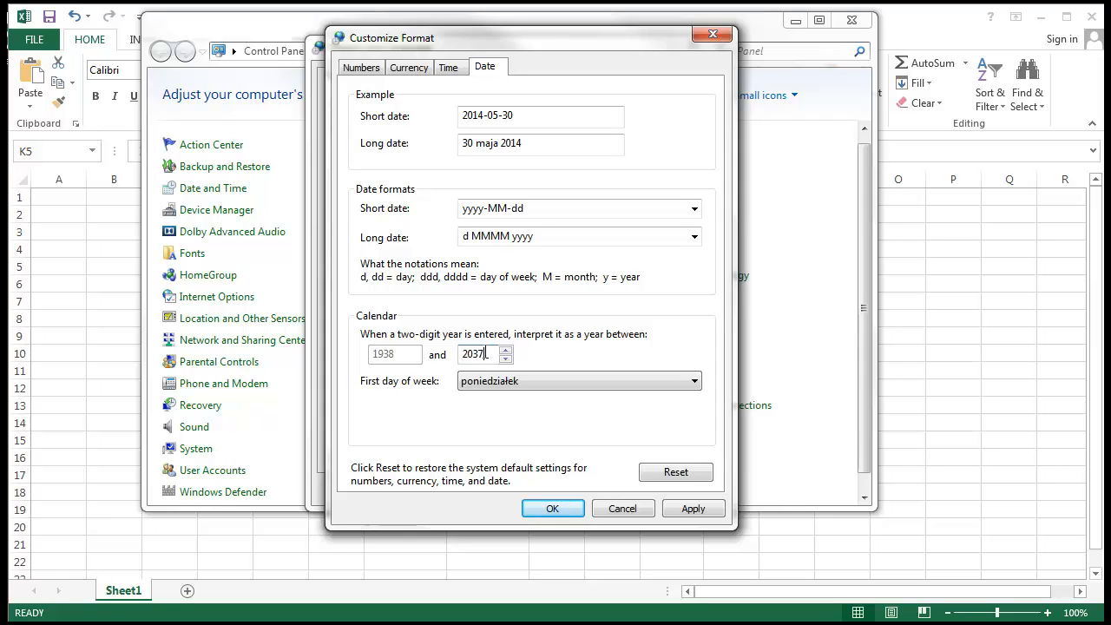
drag(489, 353, 457, 355)
click(554, 509)
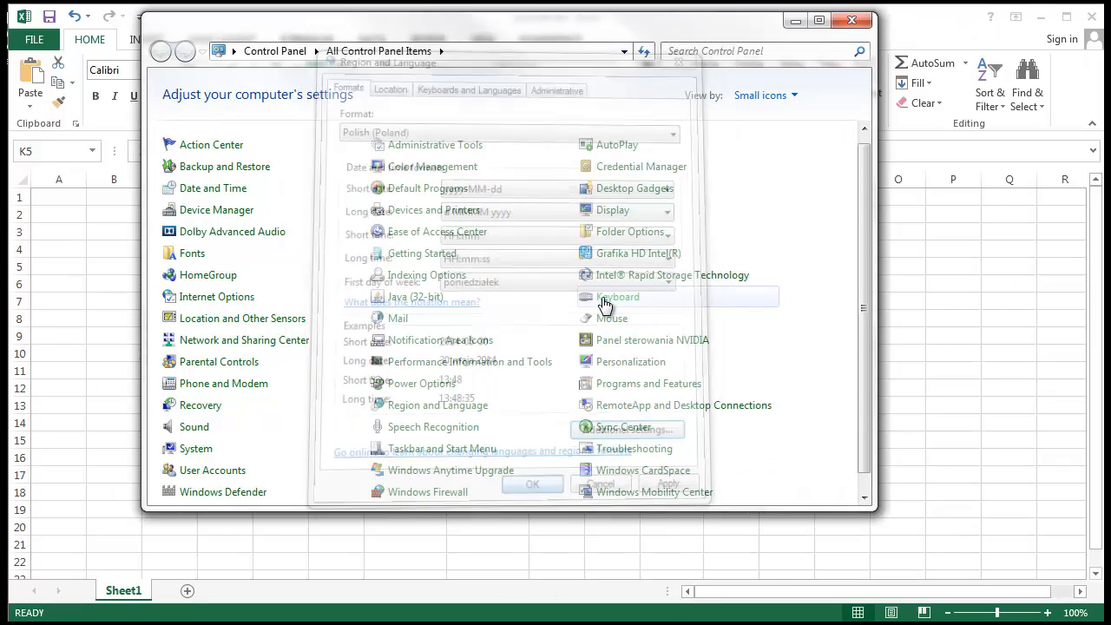
click(866, 24)
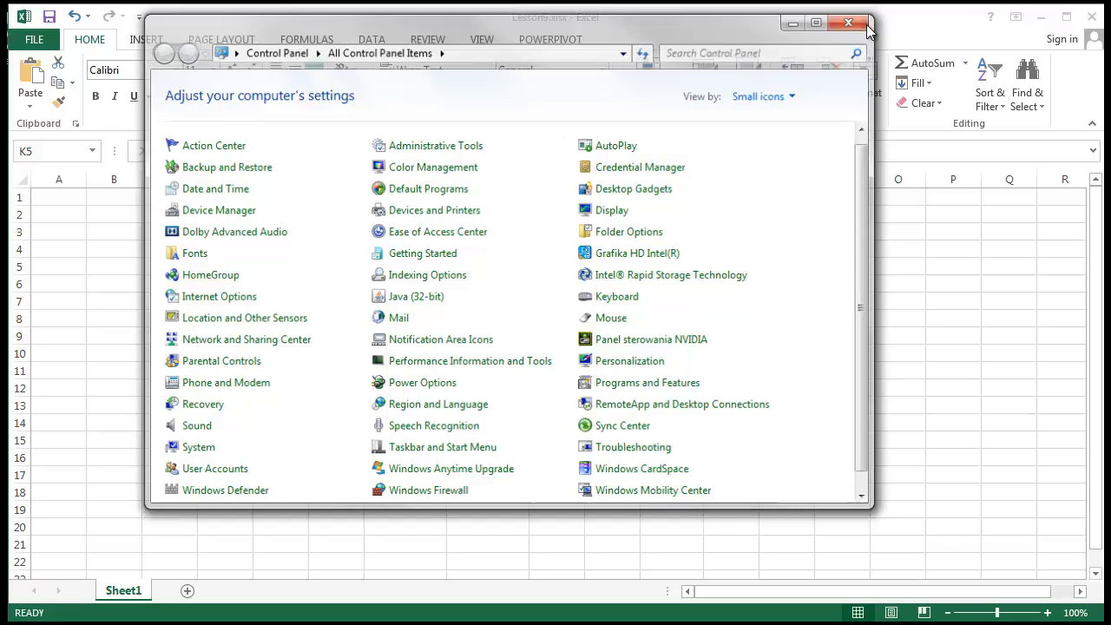
click(699, 525)
- Clear all entries from column H and select cell G9
click(487, 179)
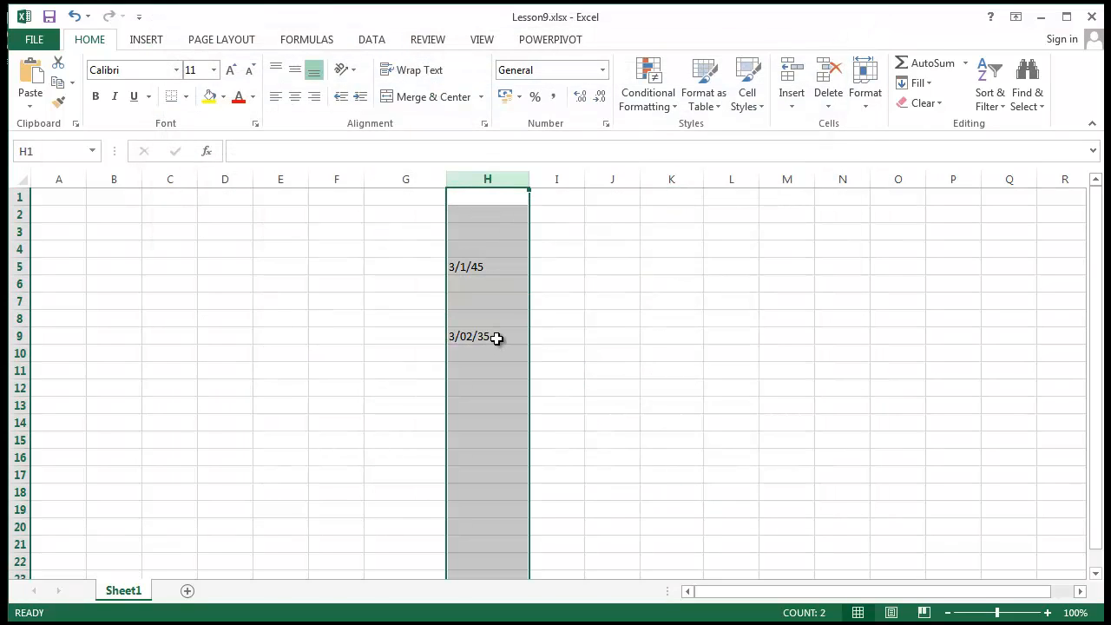
key(Delete)
click(377, 338)
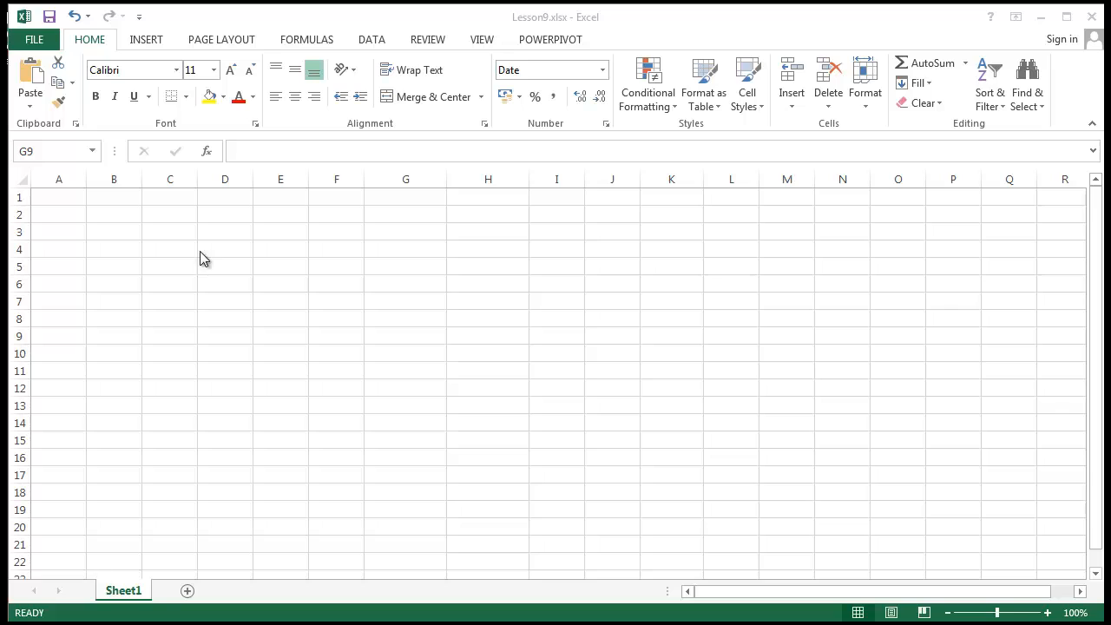
- Open the Format Cells dialog for cell G9 and examine the available date types
click(345, 251)
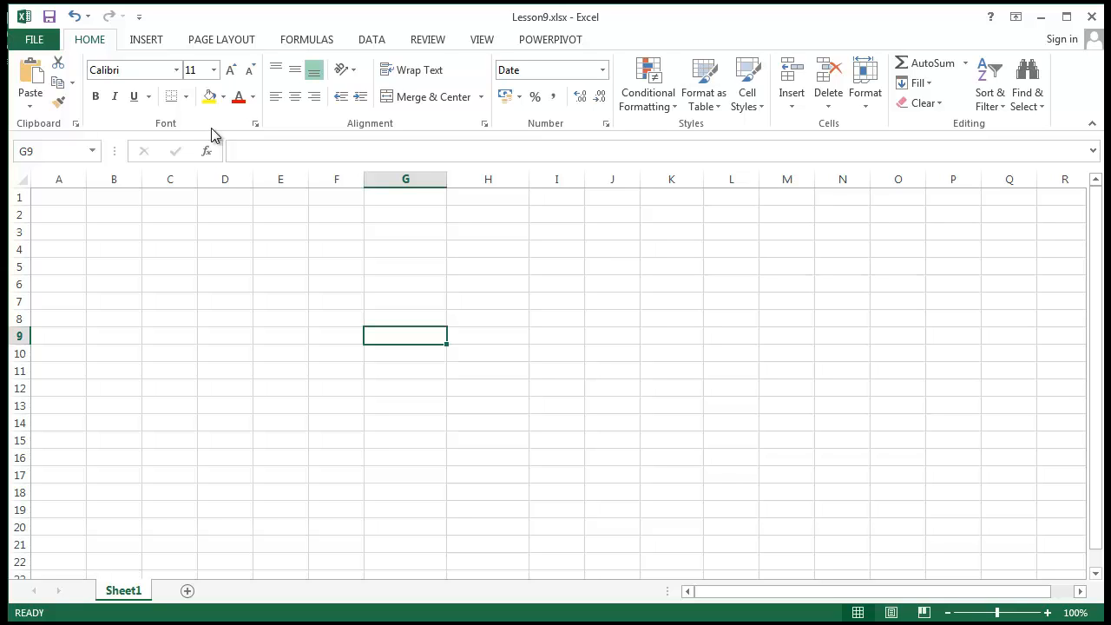
click(607, 124)
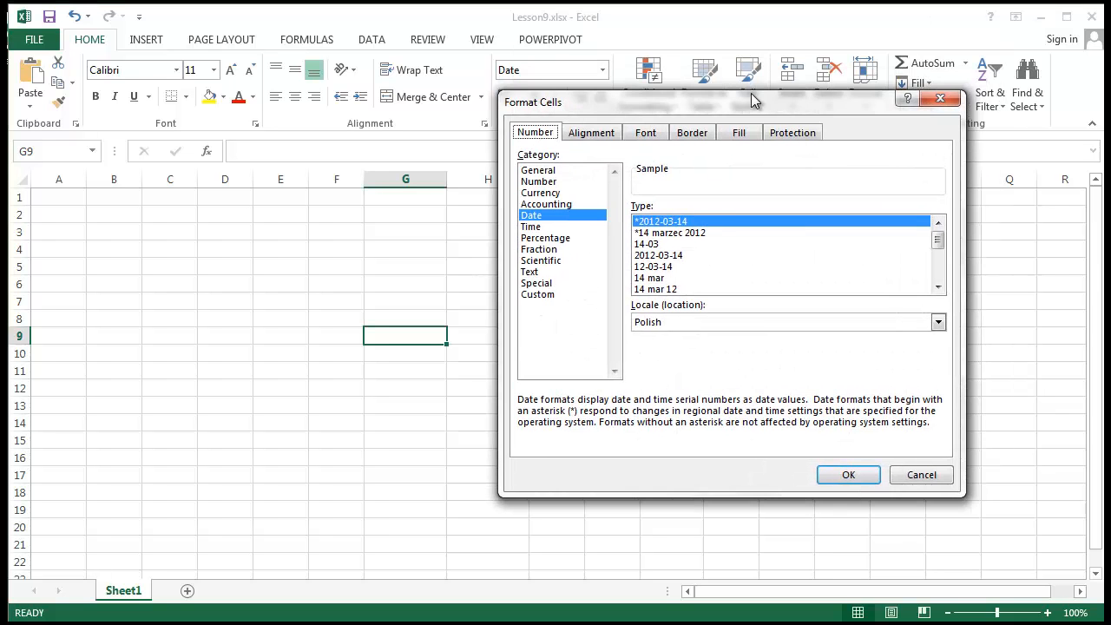
drag(782, 59, 722, 105)
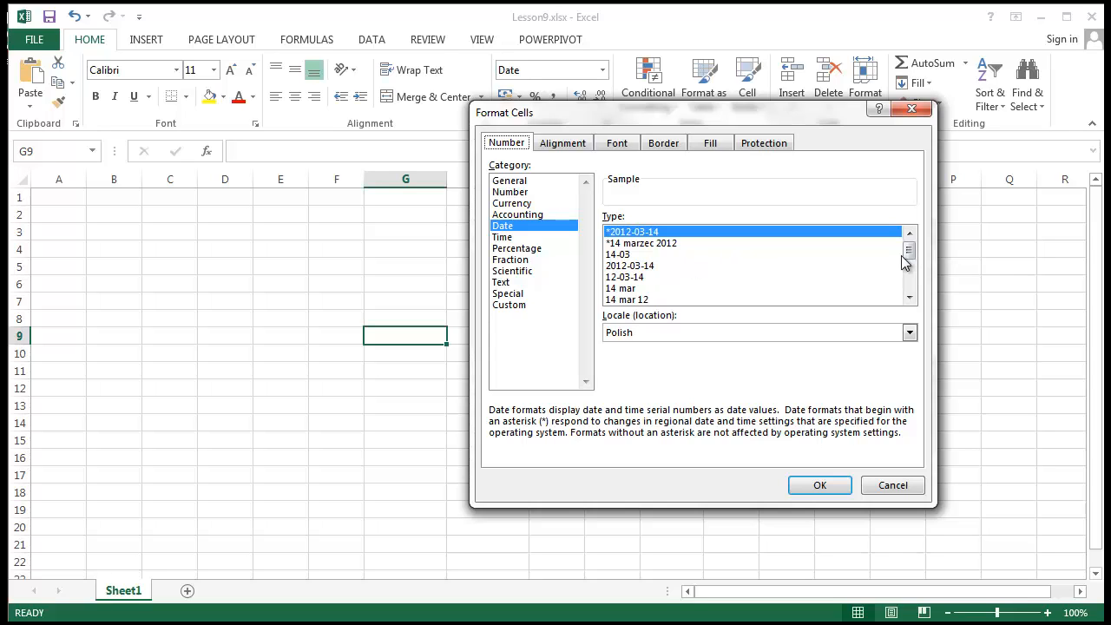
mouse_move(909, 253)
mouse_down()
mouse_move(911, 290)
mouse_move(910, 248)
mouse_up()
- Examine the locales available for the date format, browsing through the list to its end and back to its start
click(909, 333)
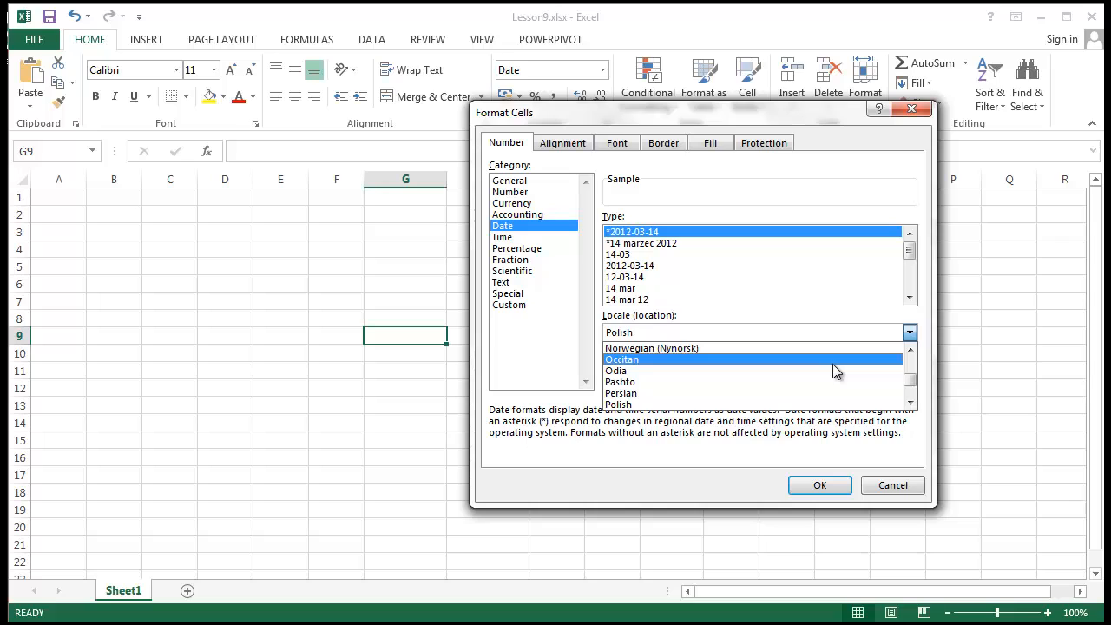
scroll(833, 365, up, 7)
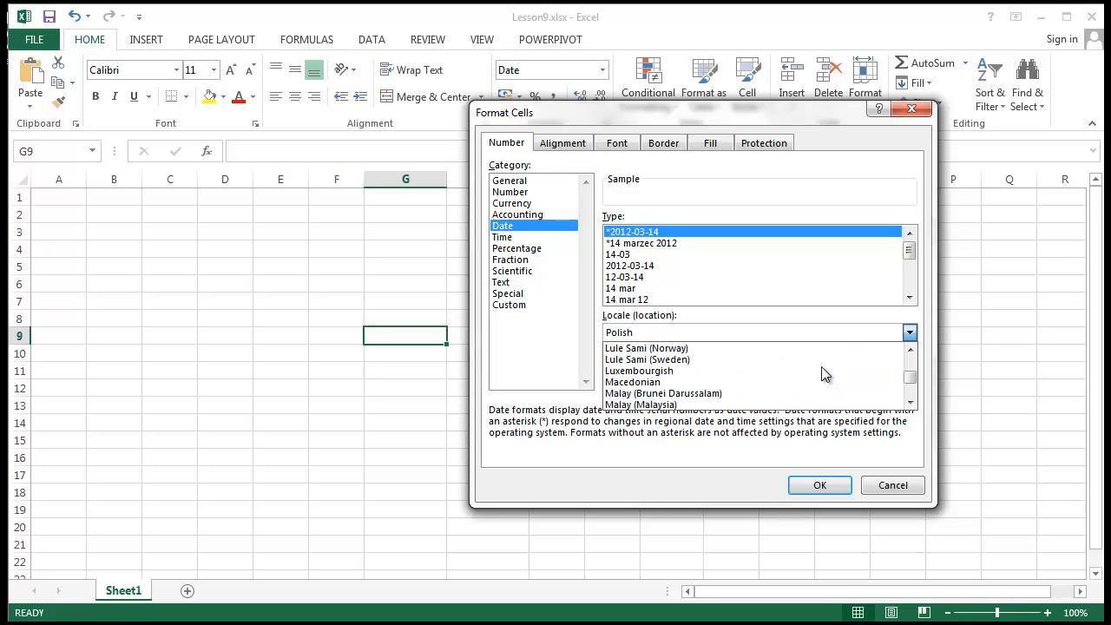
key(u)
key(s)
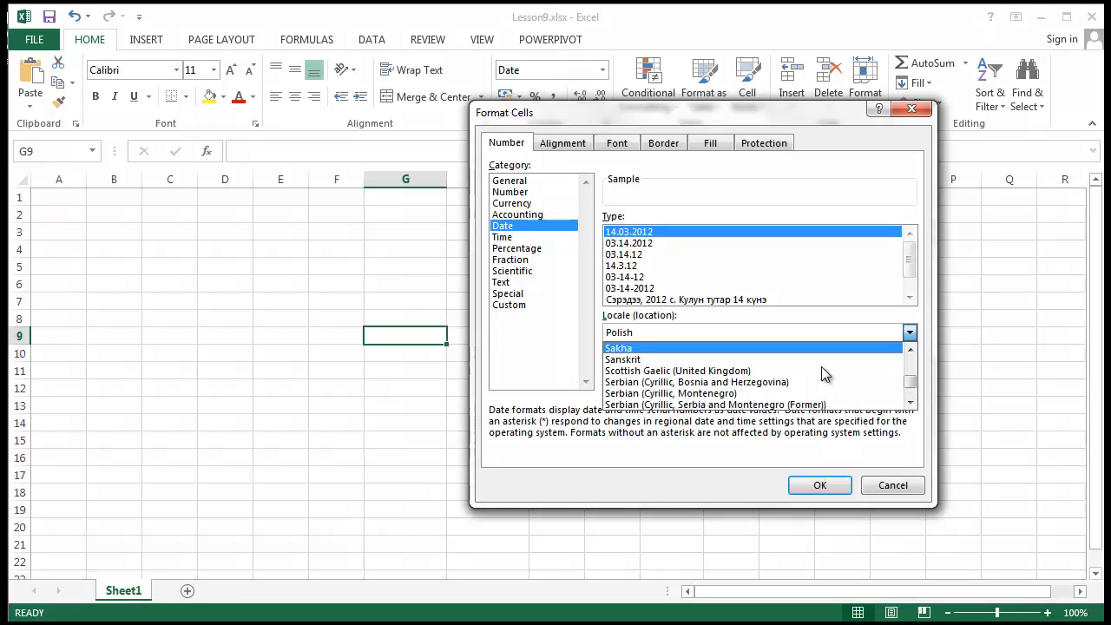
key(u)
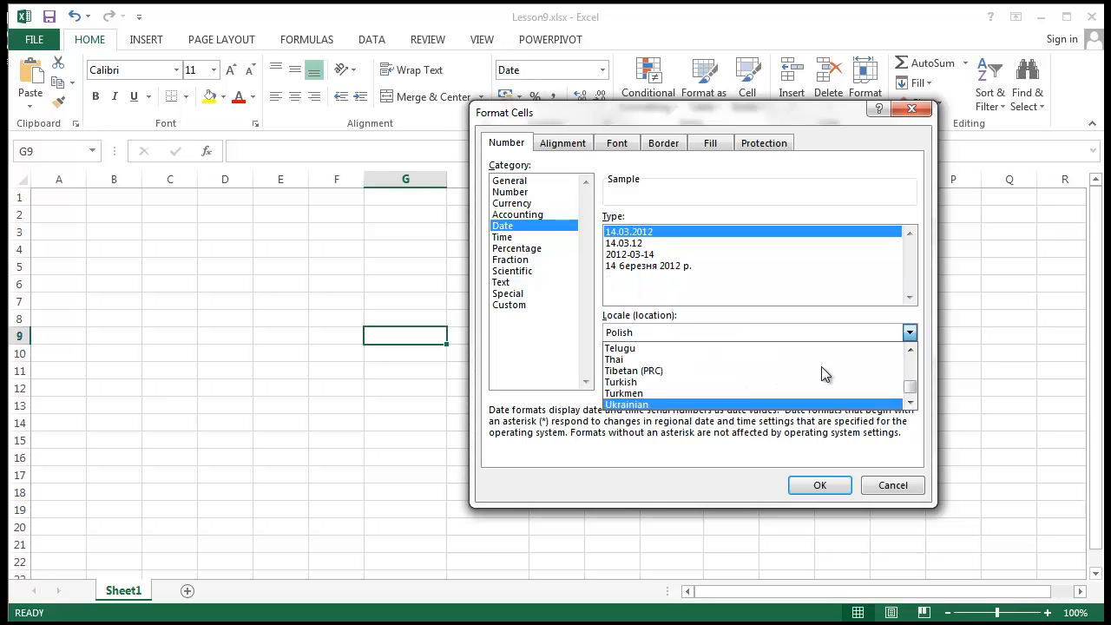
click(910, 403)
click(911, 403)
click(911, 403)
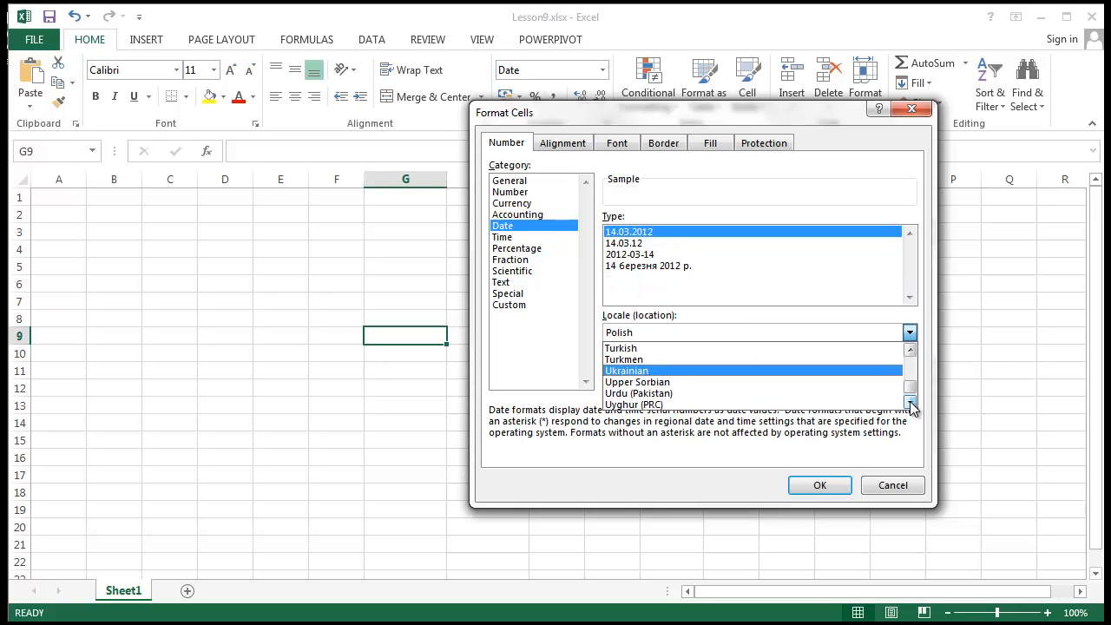
click(911, 403)
click(911, 402)
click(911, 403)
click(911, 403)
click(911, 403)
click(911, 403)
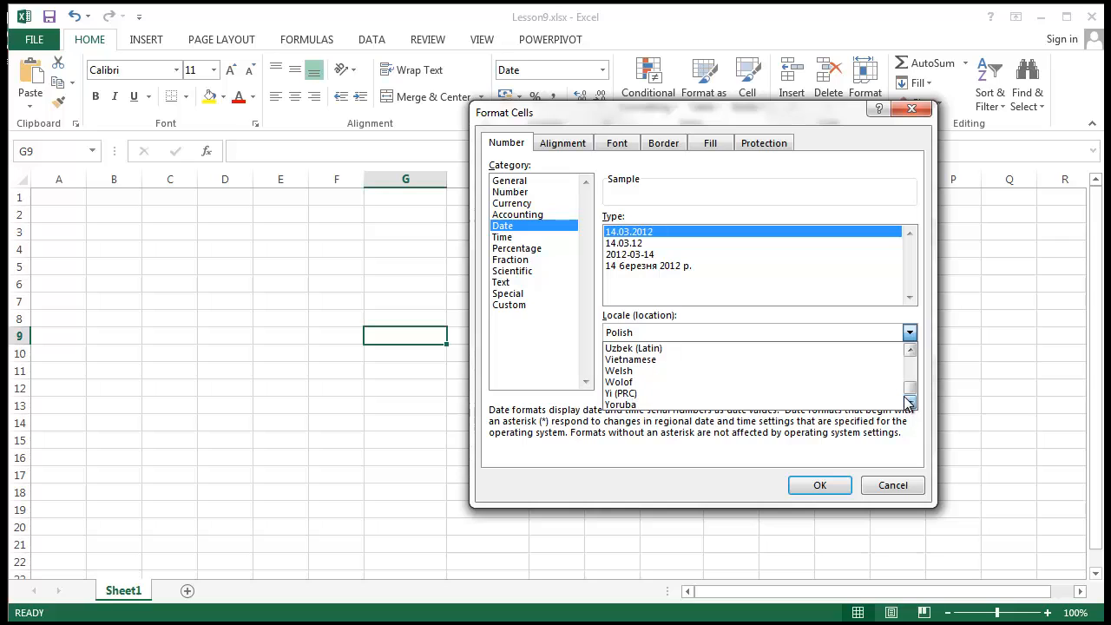
click(910, 350)
click(910, 350)
click(910, 350)
click(910, 350)
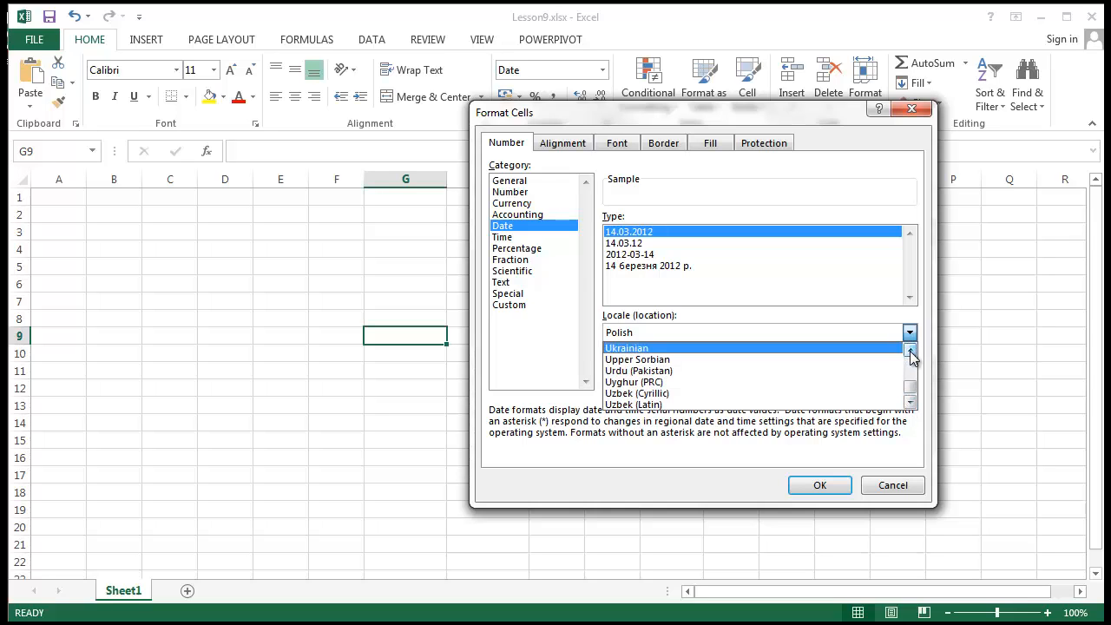
click(910, 350)
click(910, 350)
drag(912, 388, 911, 358)
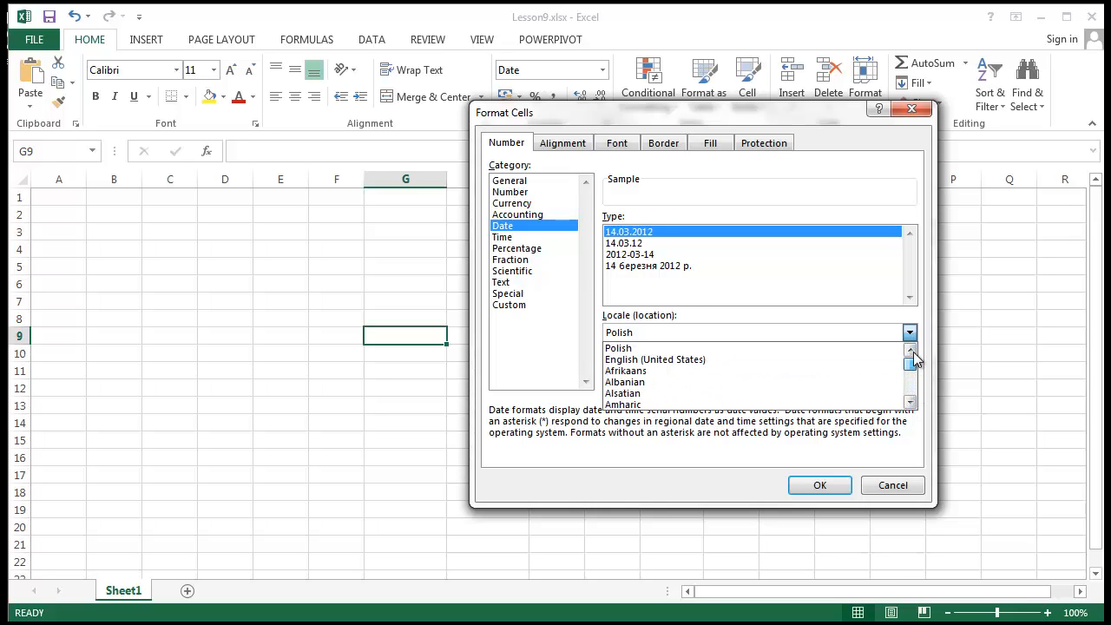
- Switch the date format locale to English (United States) and try the 03-14-12, 3-14 and 3-14-12 date types
click(734, 362)
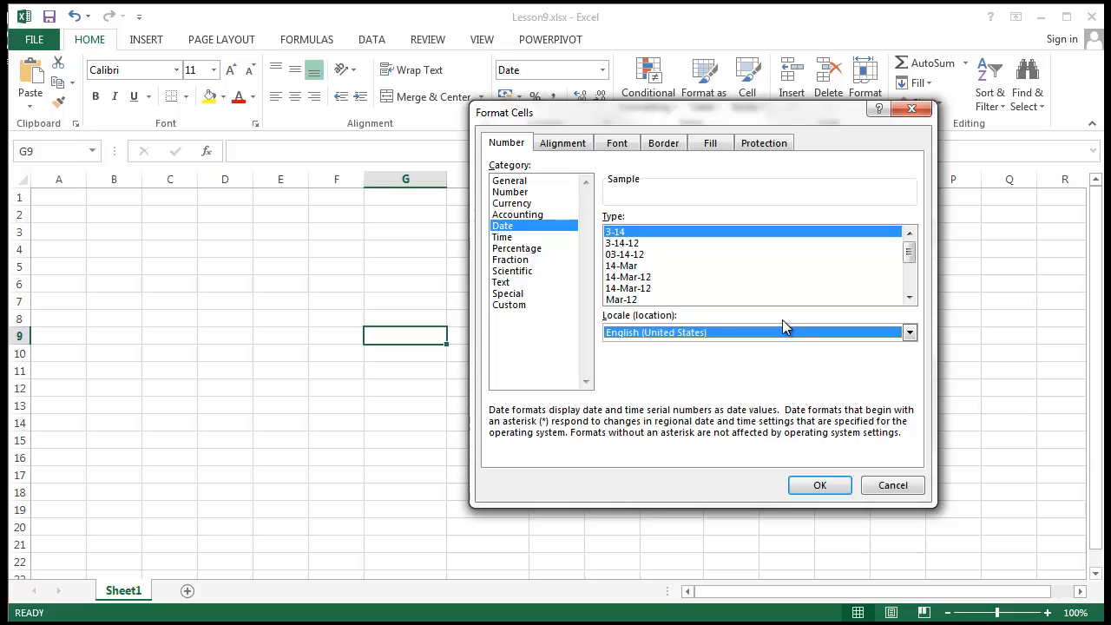
mouse_move(912, 265)
mouse_down()
mouse_move(913, 312)
mouse_move(918, 248)
mouse_up()
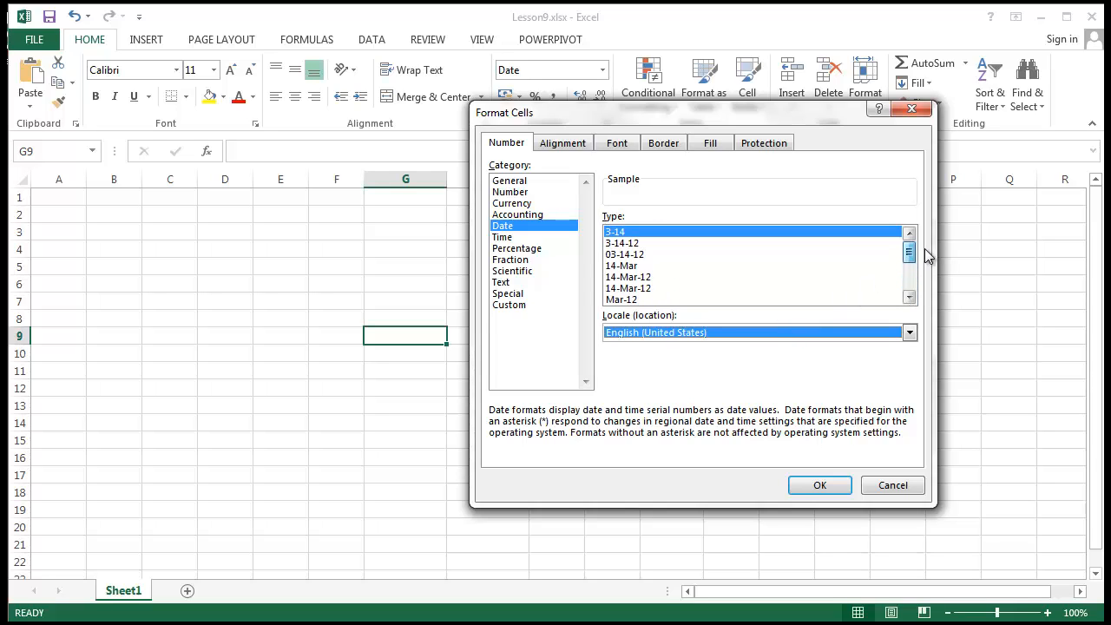
click(751, 257)
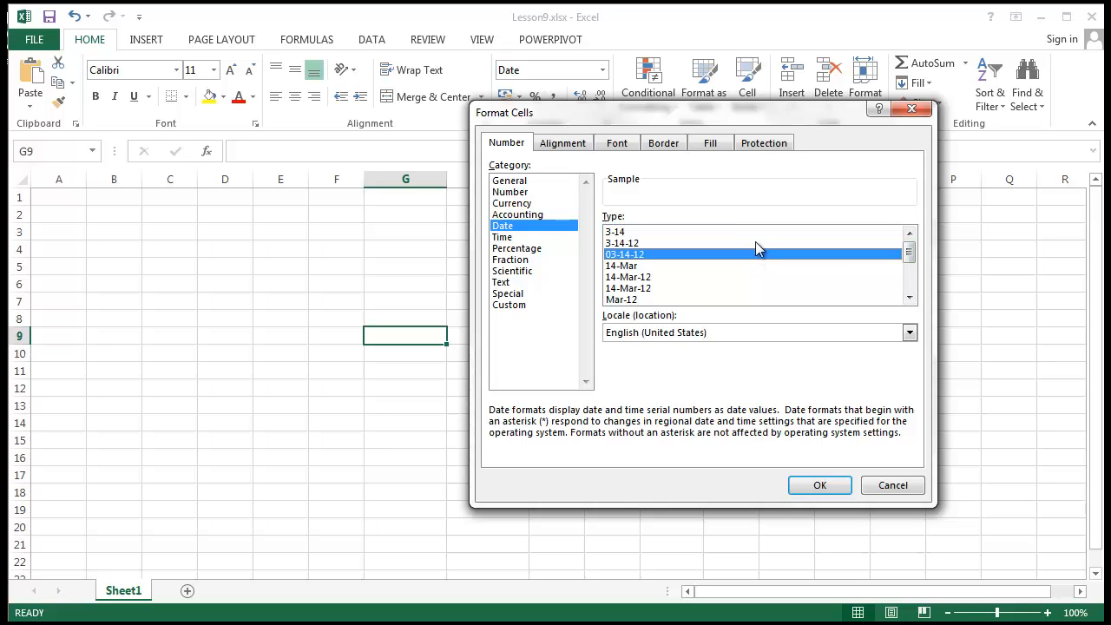
click(746, 236)
click(748, 243)
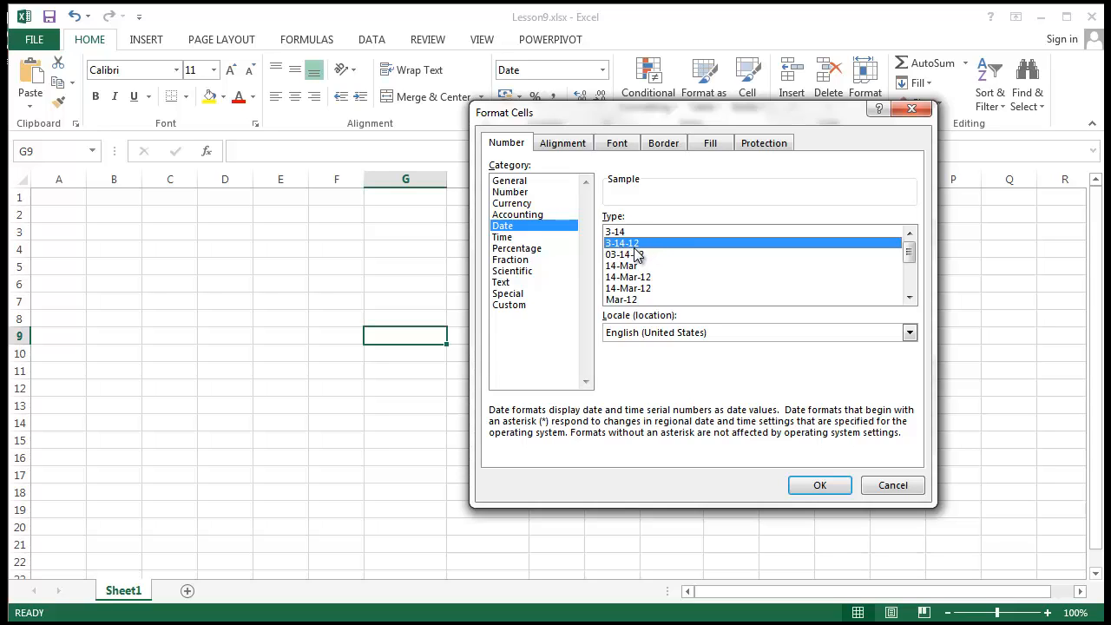
- Set the locale back to Polish, choose the 2012-03-14 date type and apply the format to cell G9
click(717, 335)
click(726, 346)
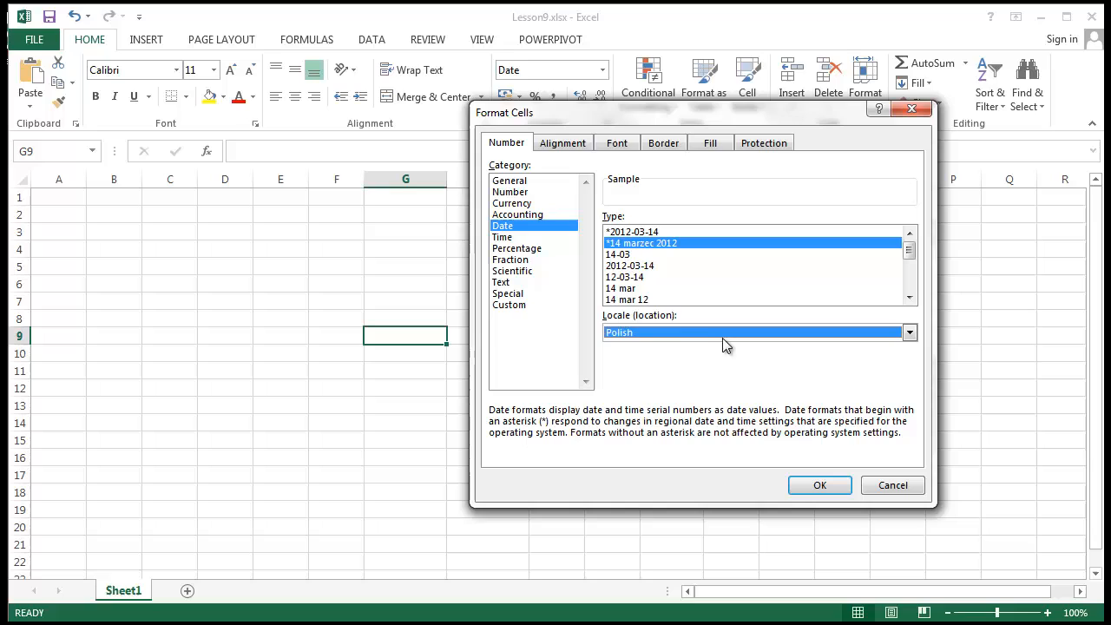
click(677, 266)
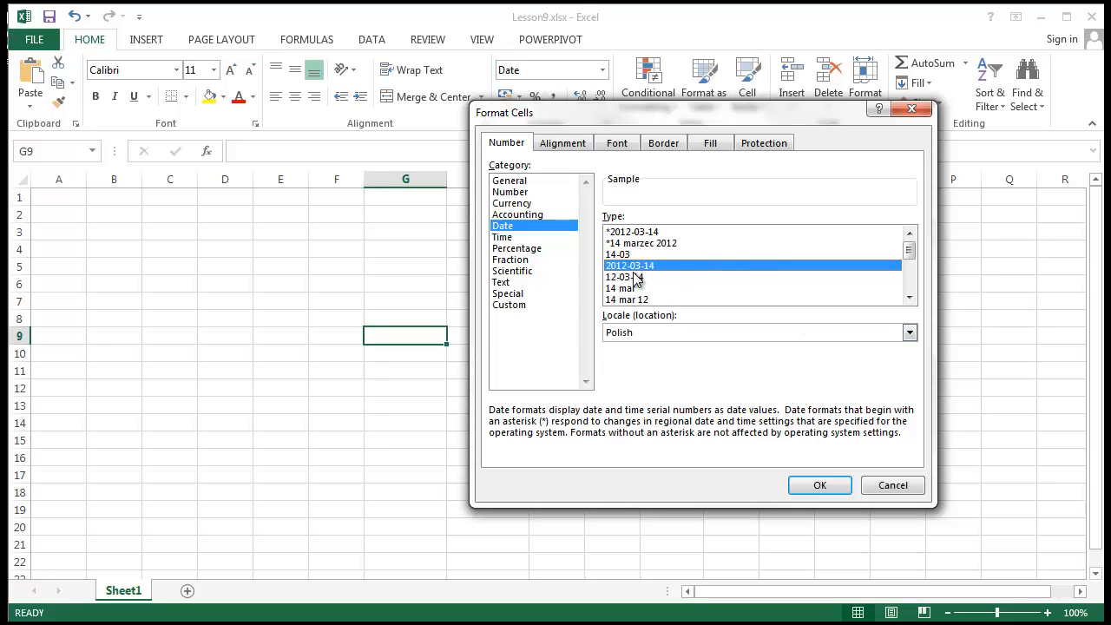
click(819, 486)
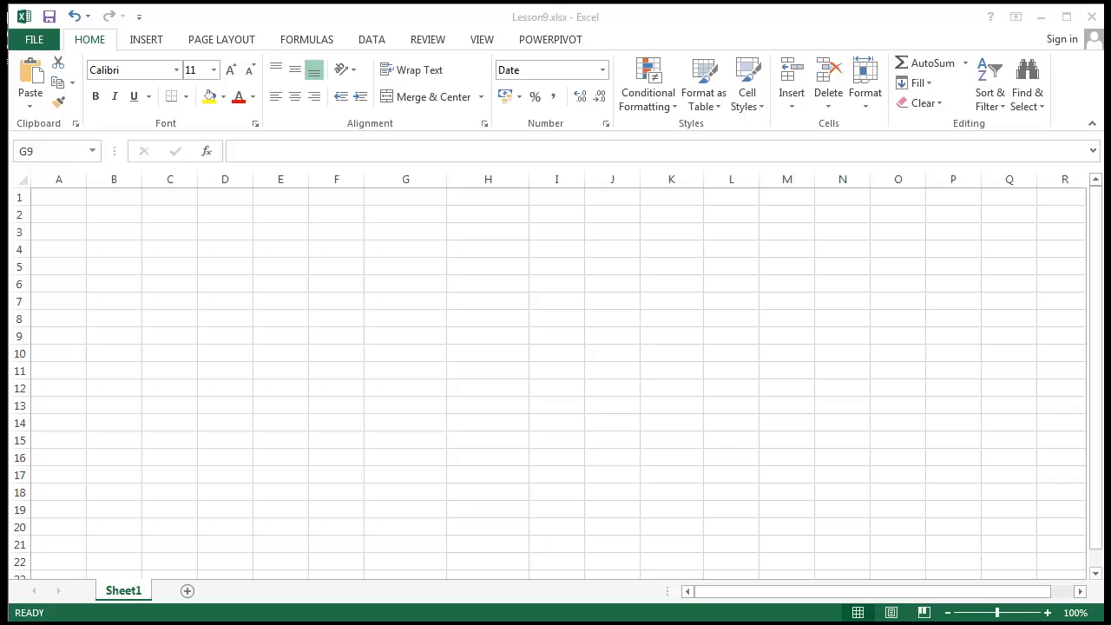
- Enter the date 2012-02-03 in cell H6 and reselect the cell to check its number format
click(519, 285)
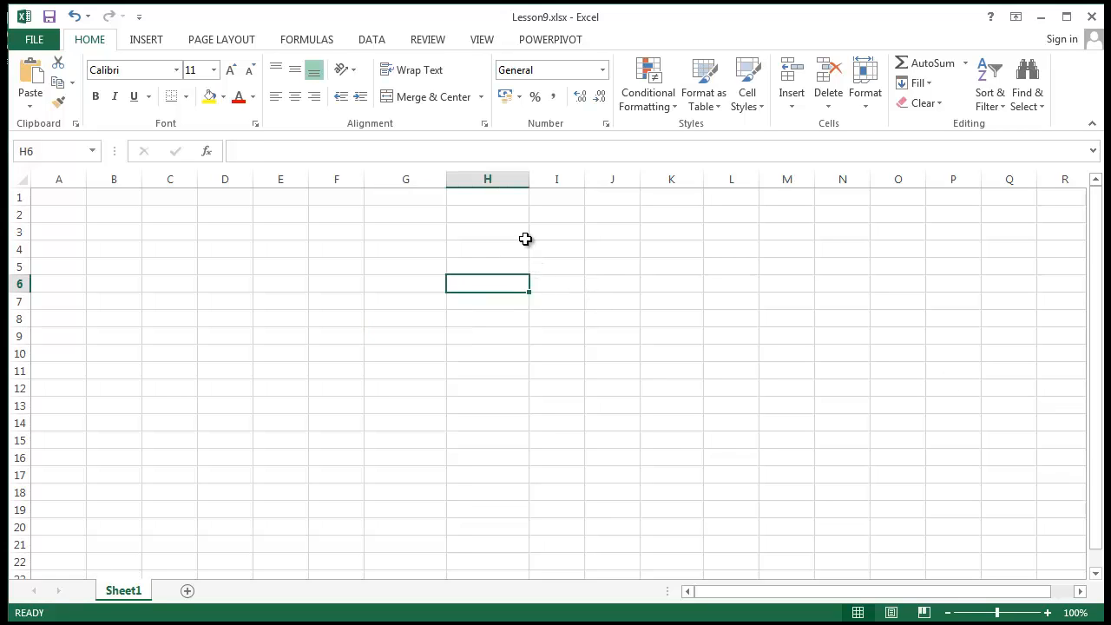
text(2012-02)
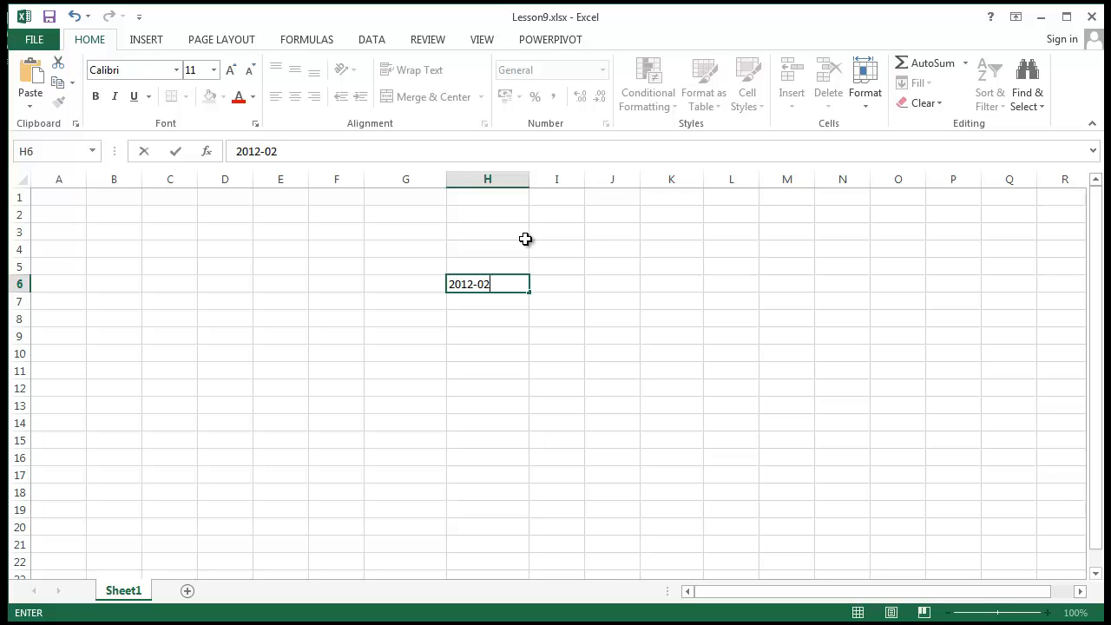
text(-03)
key(Return)
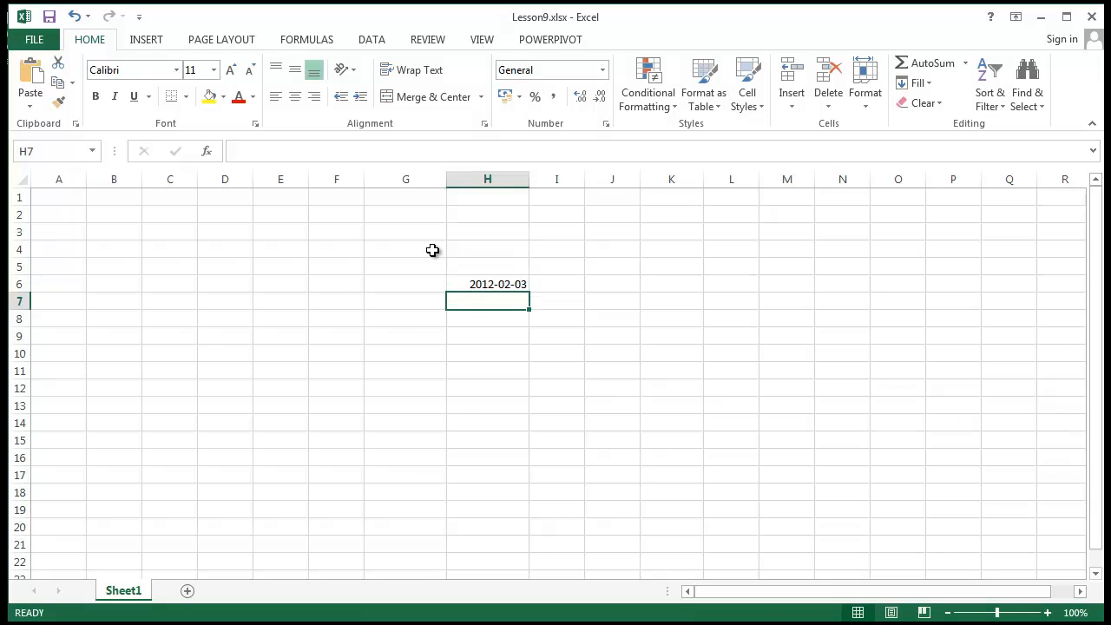
click(478, 289)
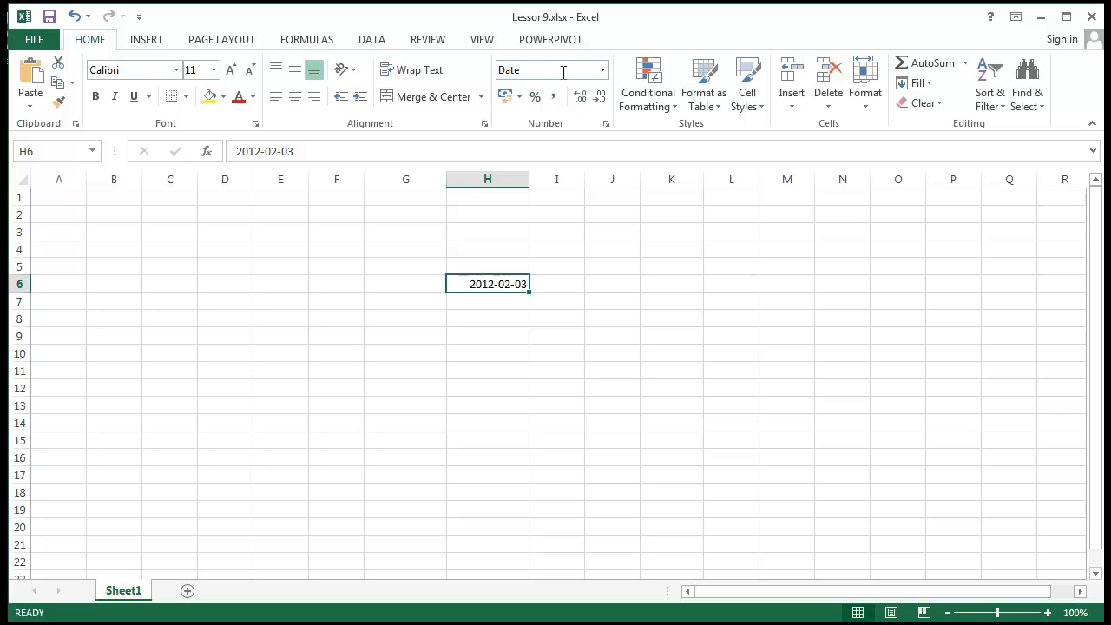
- Enter 03-02-2013 in cell H12 and reselect the cell to check its number format
click(534, 402)
click(504, 385)
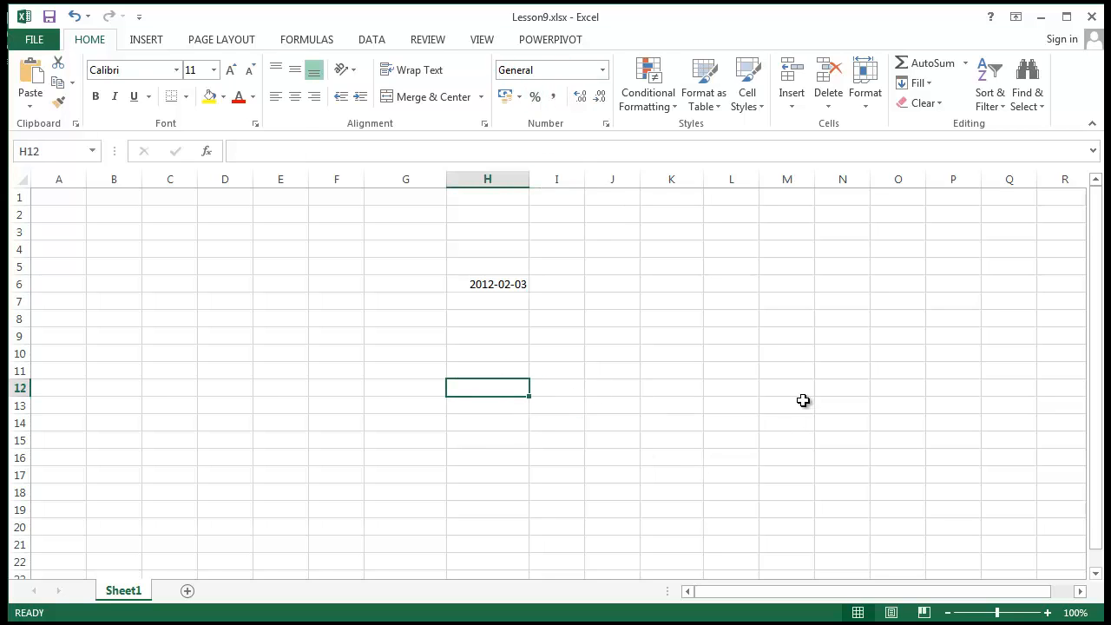
text(03-0)
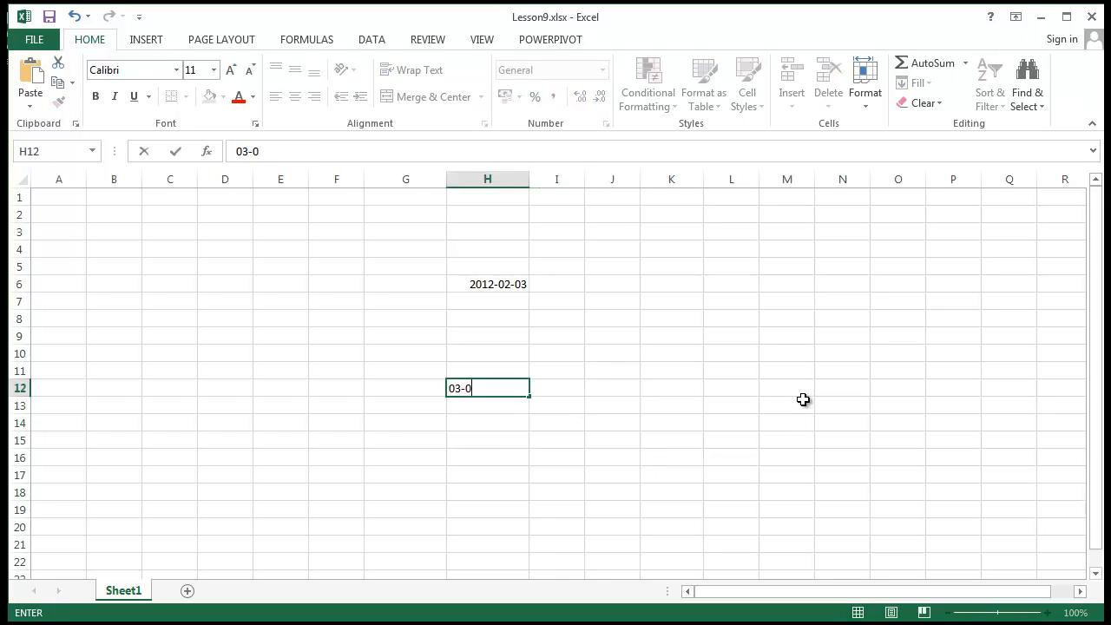
text(2-2013)
key(Return)
click(518, 390)
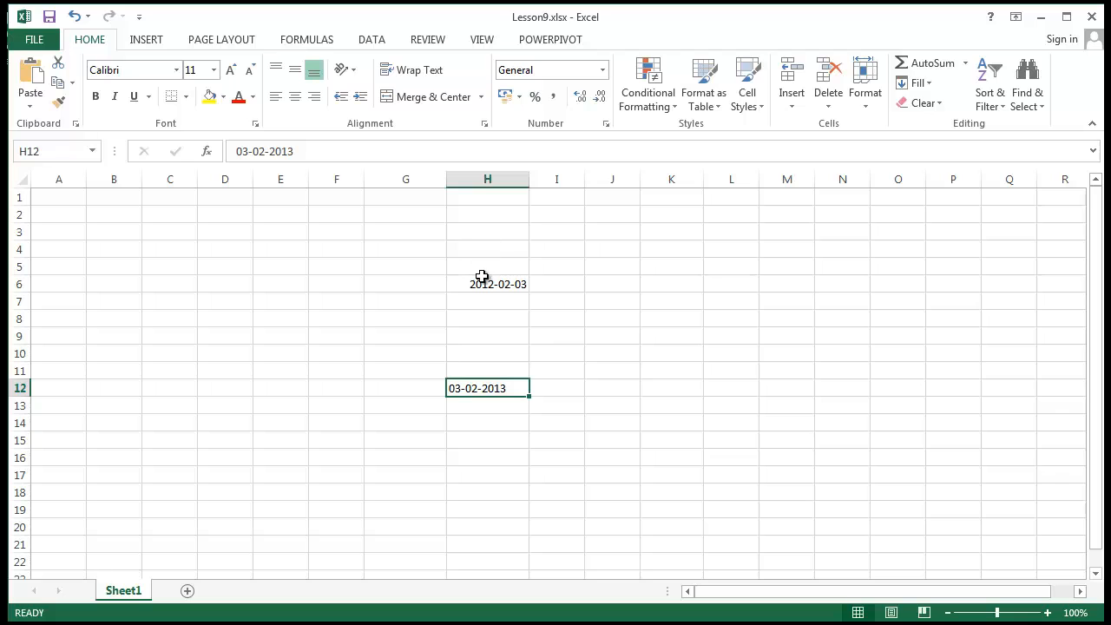
- Compare the number format and alignment of the entries in cells H6 and H12
click(451, 284)
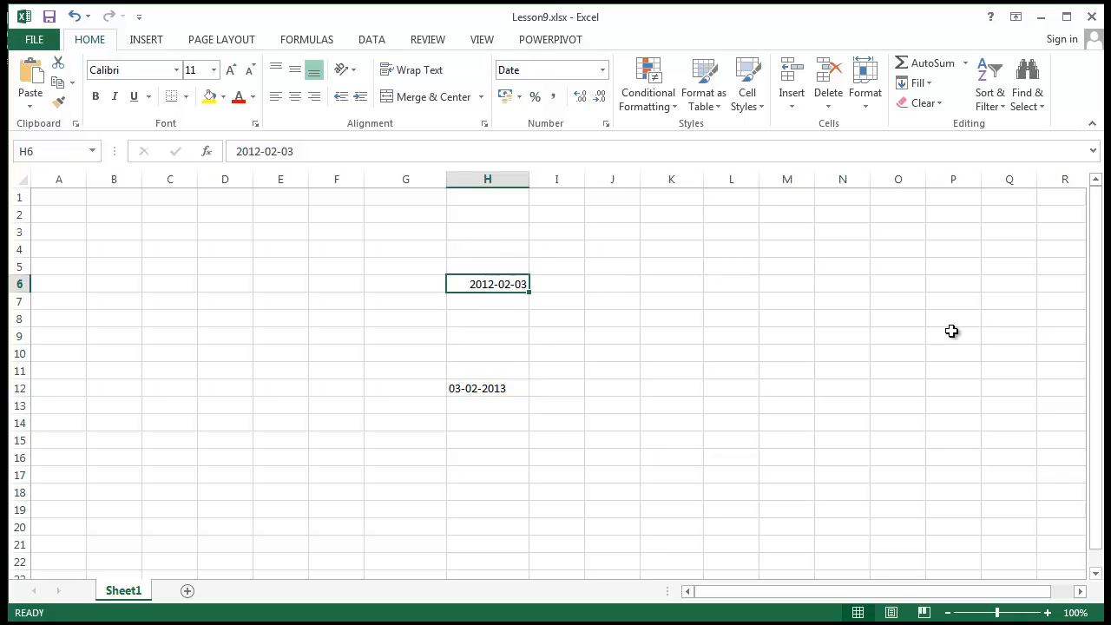
click(482, 389)
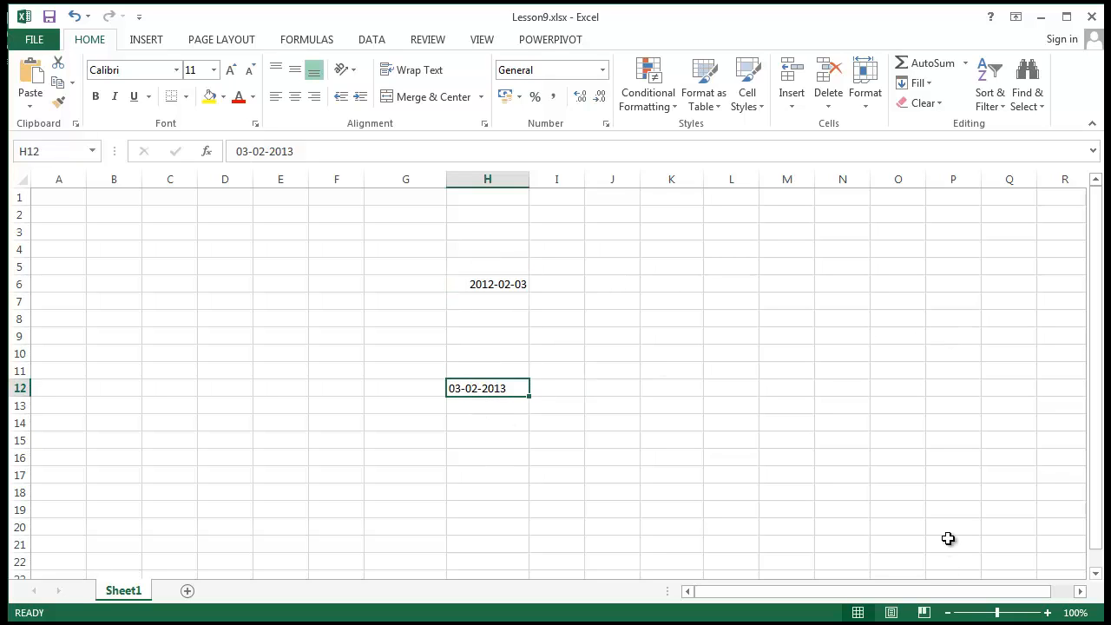
click(488, 284)
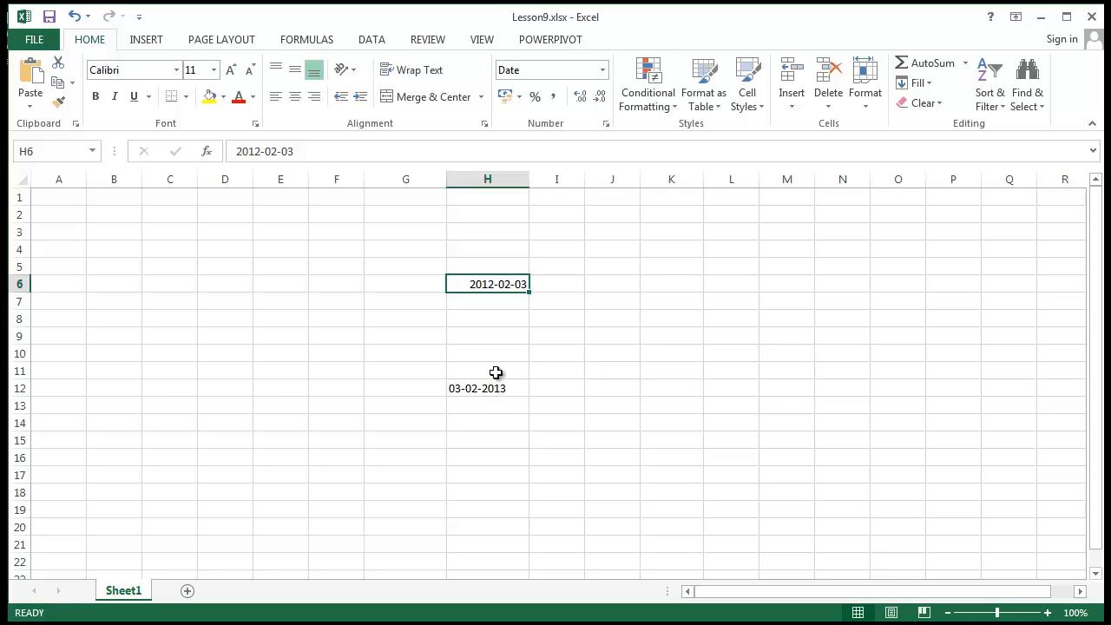
drag(278, 232, 673, 560)
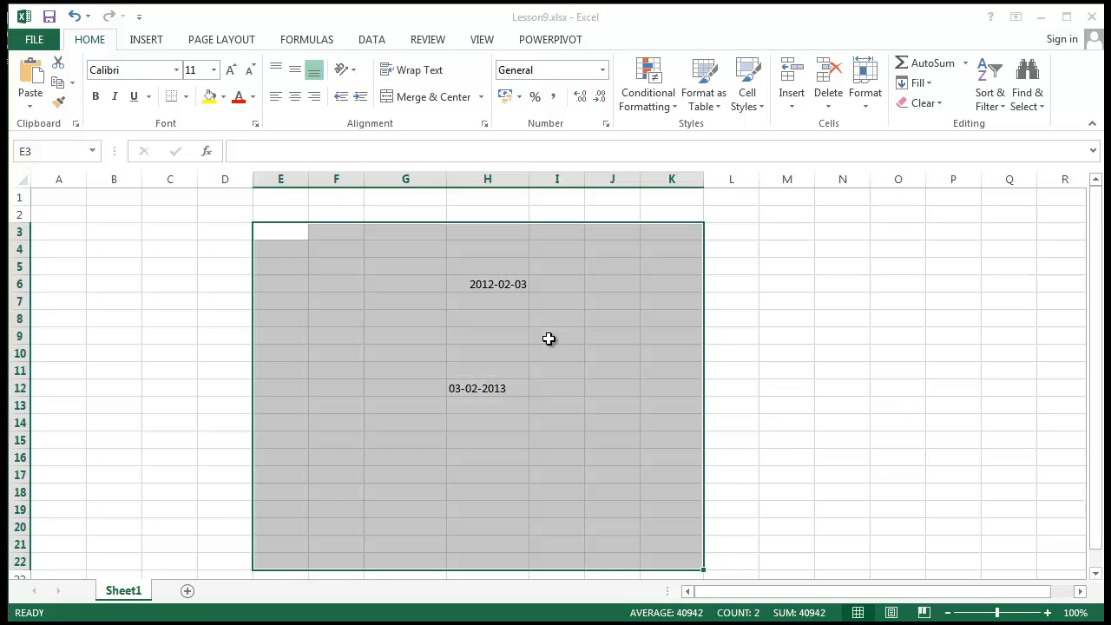
click(665, 372)
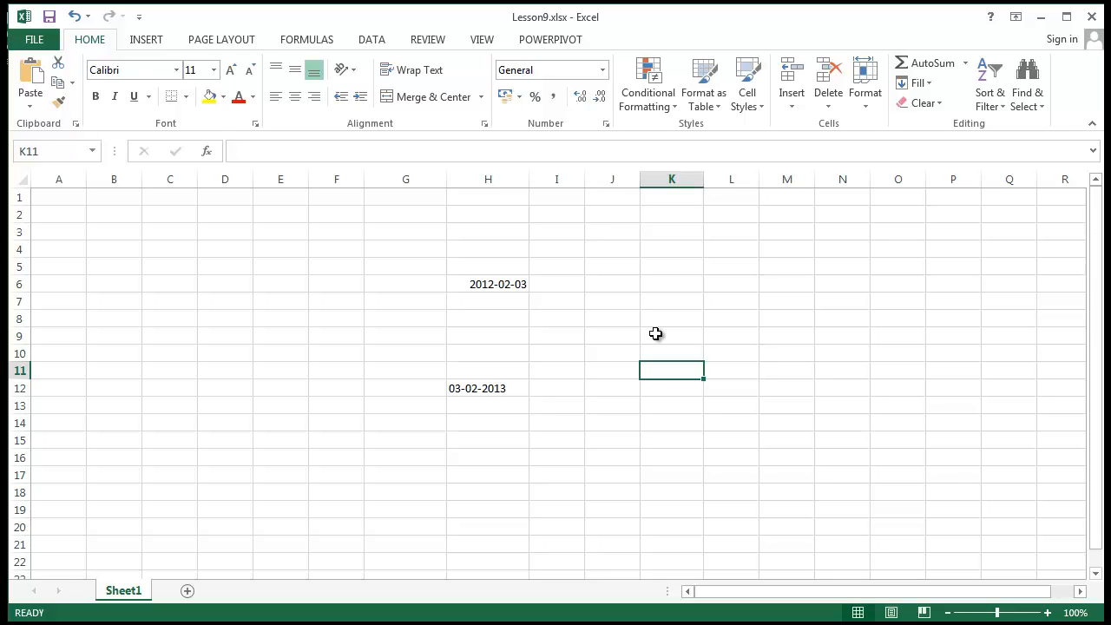
- Clear both date entries by deleting the contents of the range F4:J24
drag(337, 250, 640, 547)
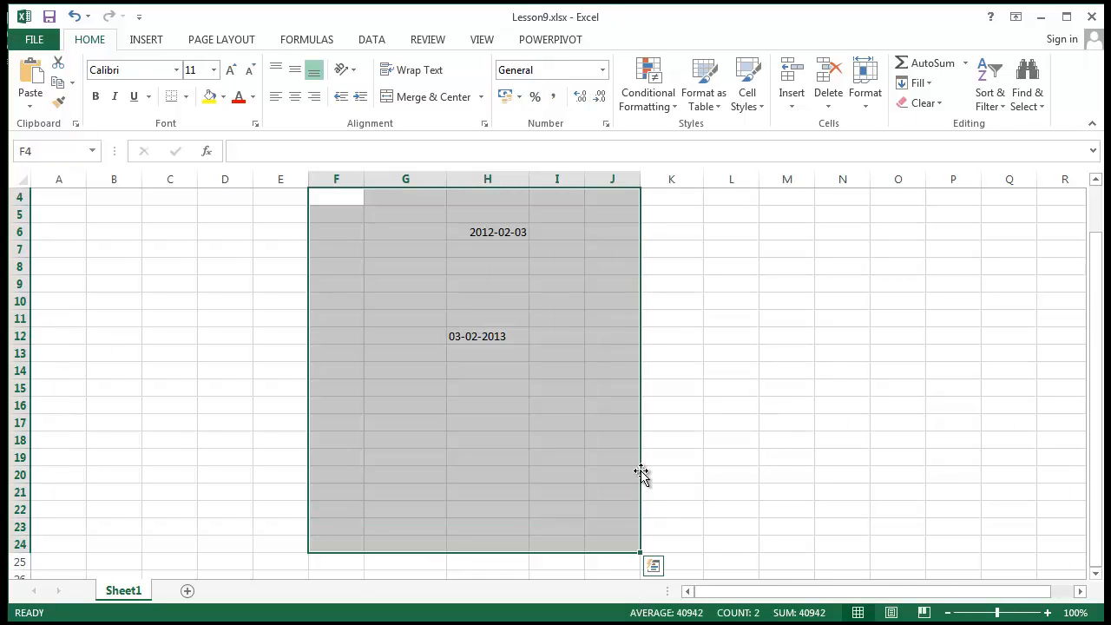
click(723, 410)
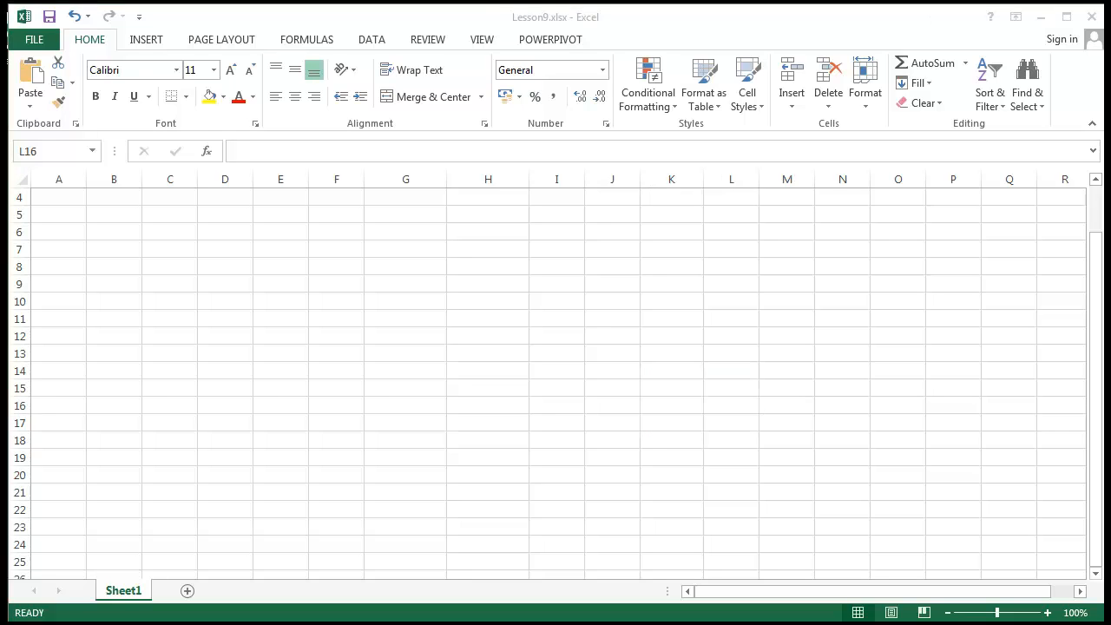
scroll(425, 384, up, 1)
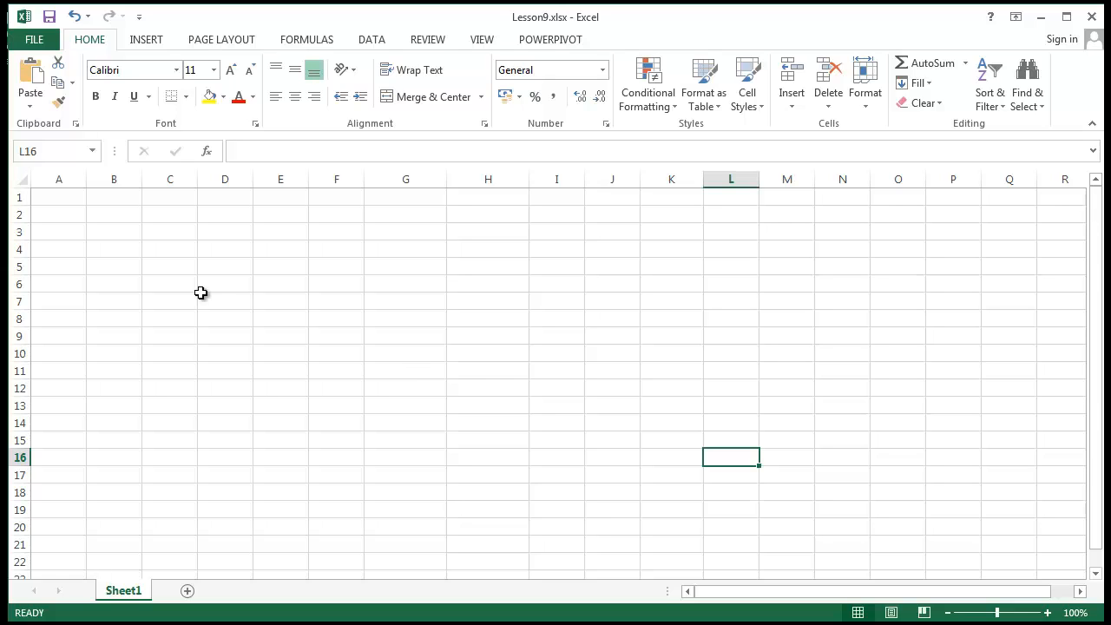
- Enter 30-05-2014 in cell A2 and widen column A so the whole entry fits
click(43, 217)
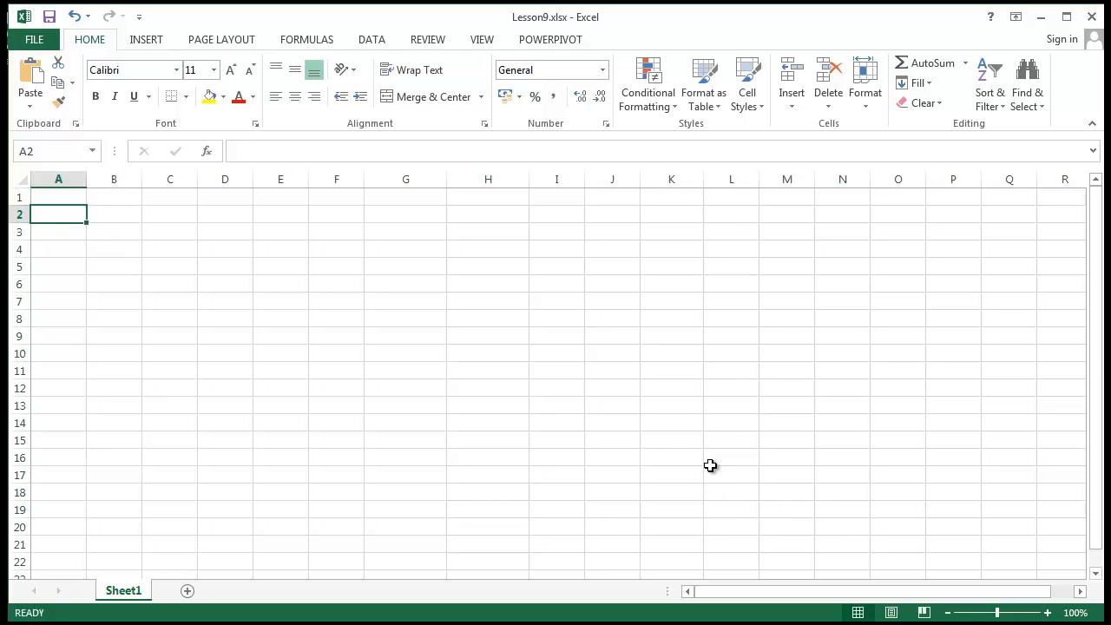
text(30-05)
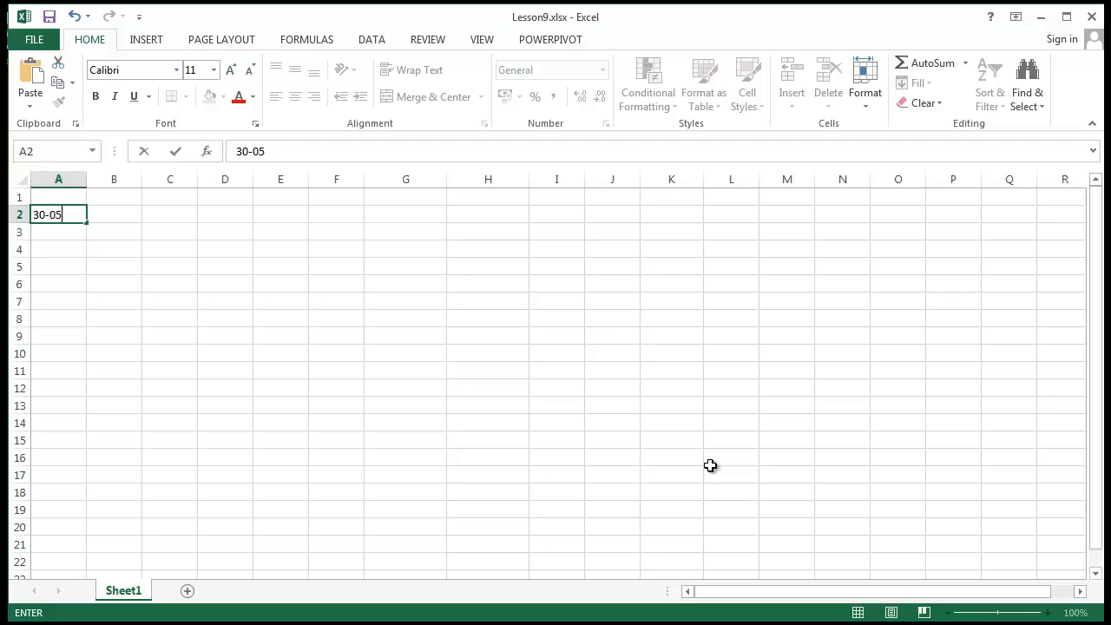
text(-2014)
key(Return)
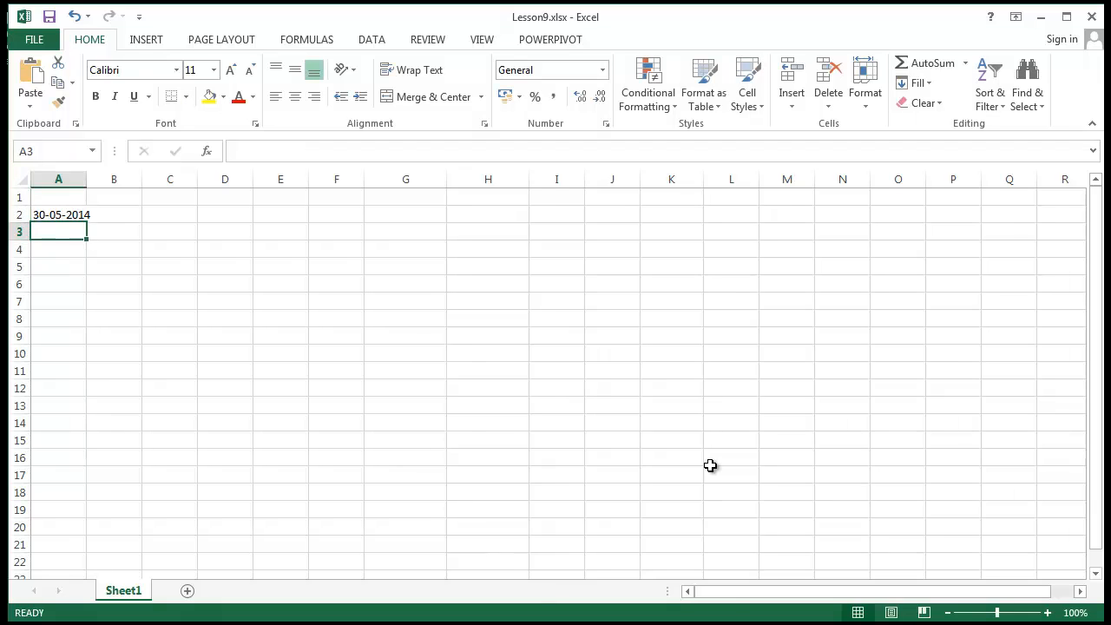
click(265, 318)
drag(86, 183, 111, 183)
- Fill the entry in cell A2 down column A through row 33 as a series ending at 30-05-2045
click(79, 219)
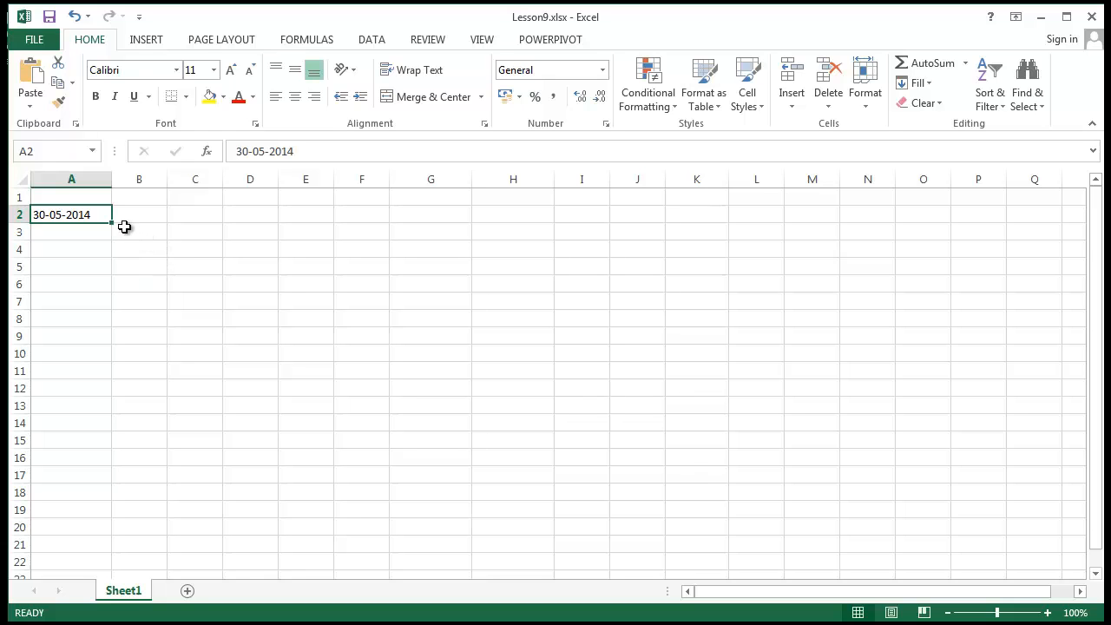
drag(112, 223, 103, 536)
click(361, 354)
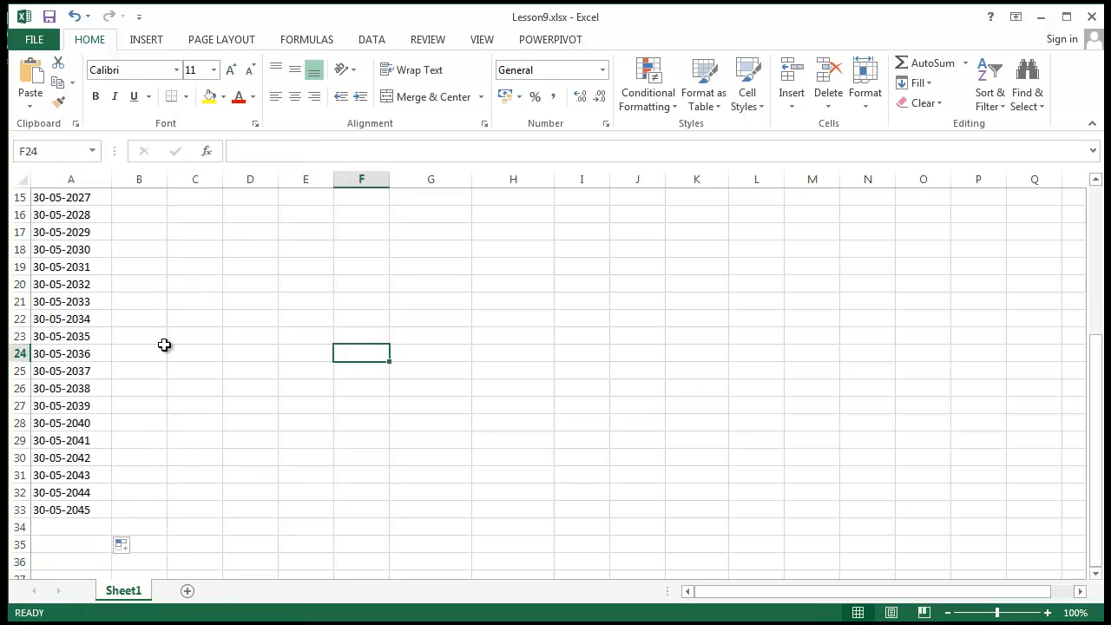
- Delete the empty row 1 so the date list starts in cell A1
scroll(176, 266, up, 5)
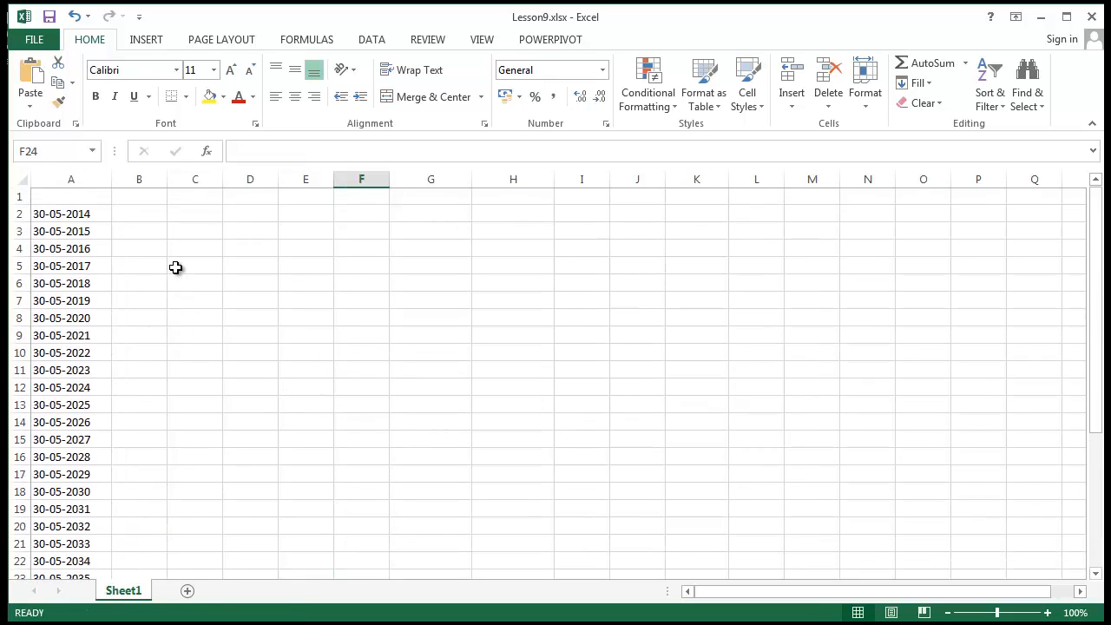
click(94, 215)
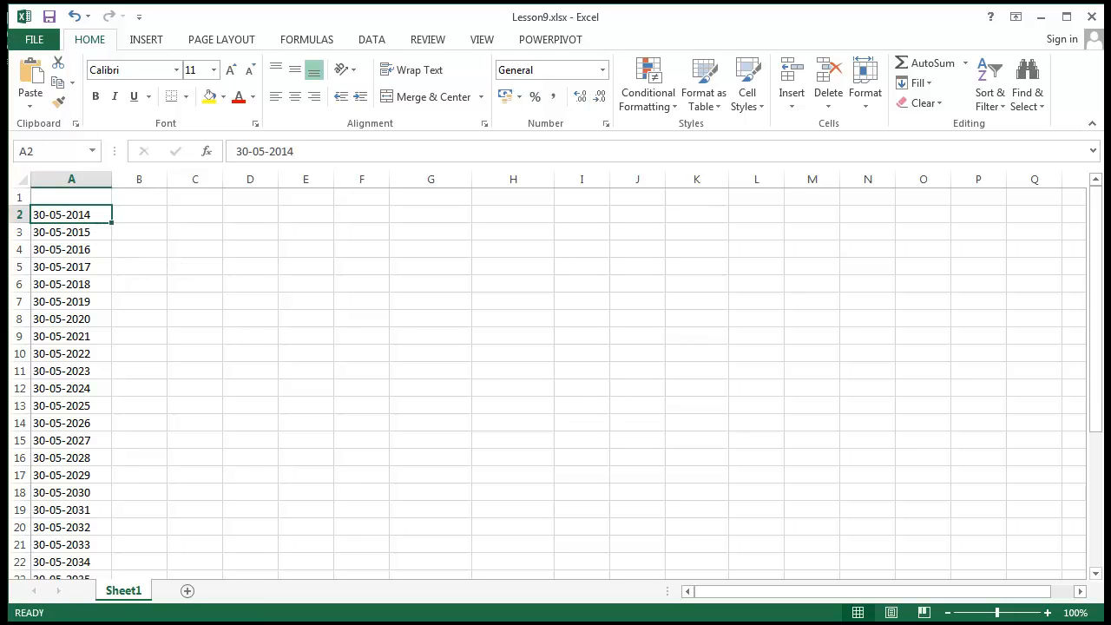
right_click(19, 198)
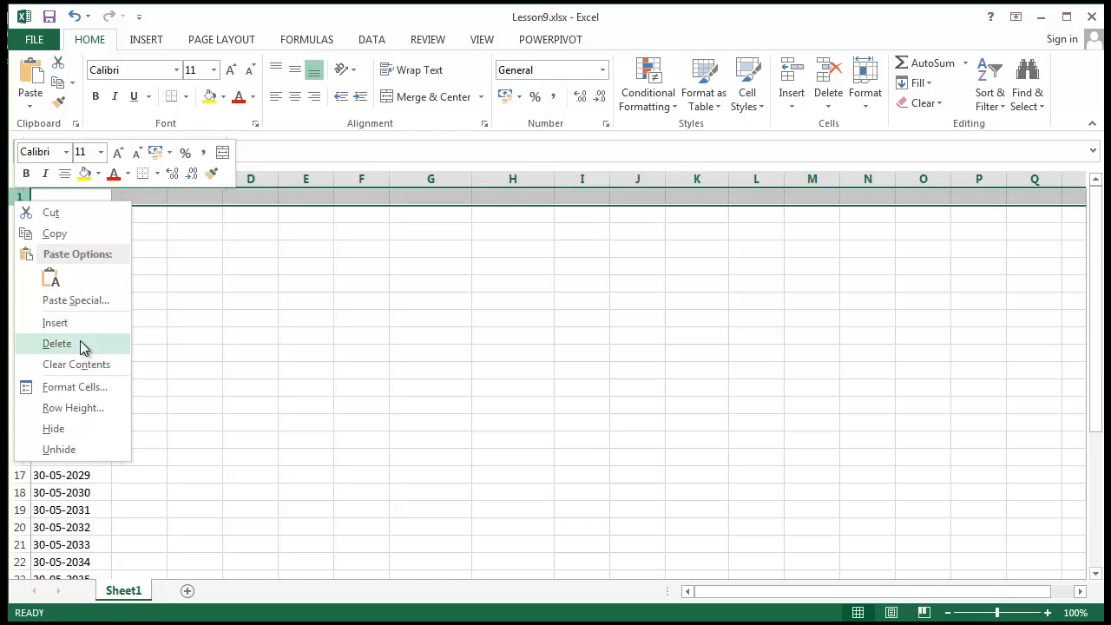
click(83, 343)
- Open the Text to Columns wizard for the date entries in A1:A33
click(64, 198)
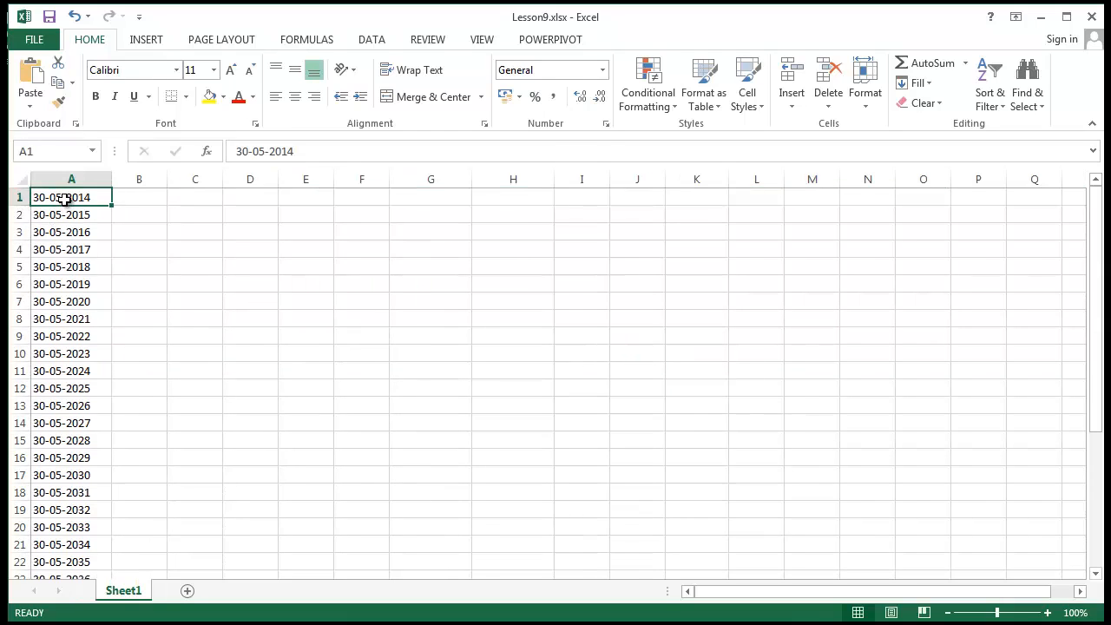
drag(64, 198, 95, 545)
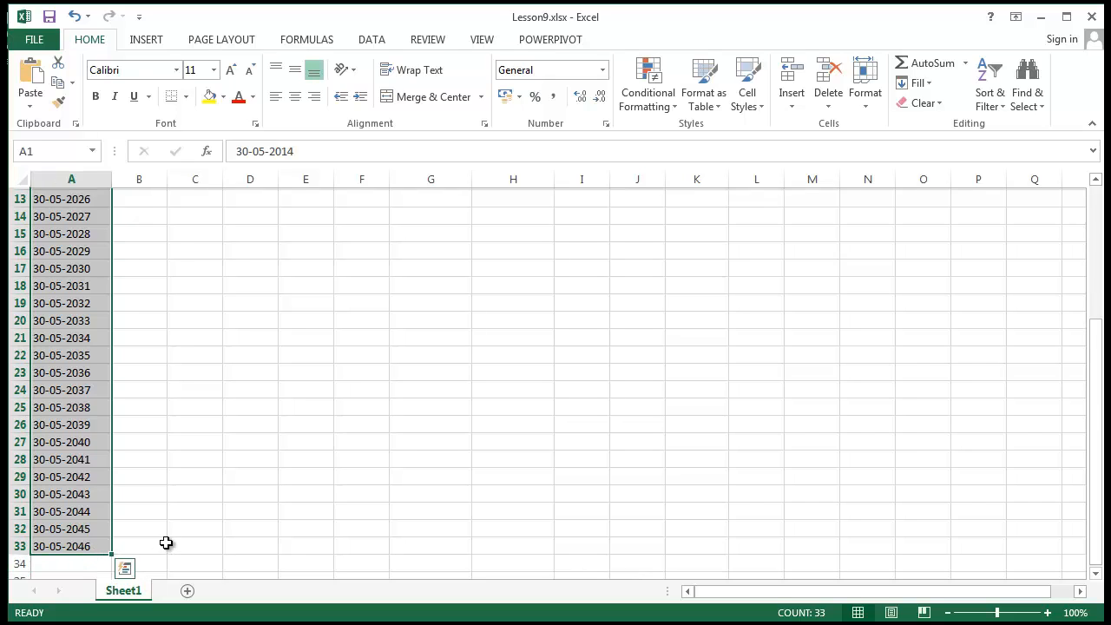
scroll(166, 543, up, 4)
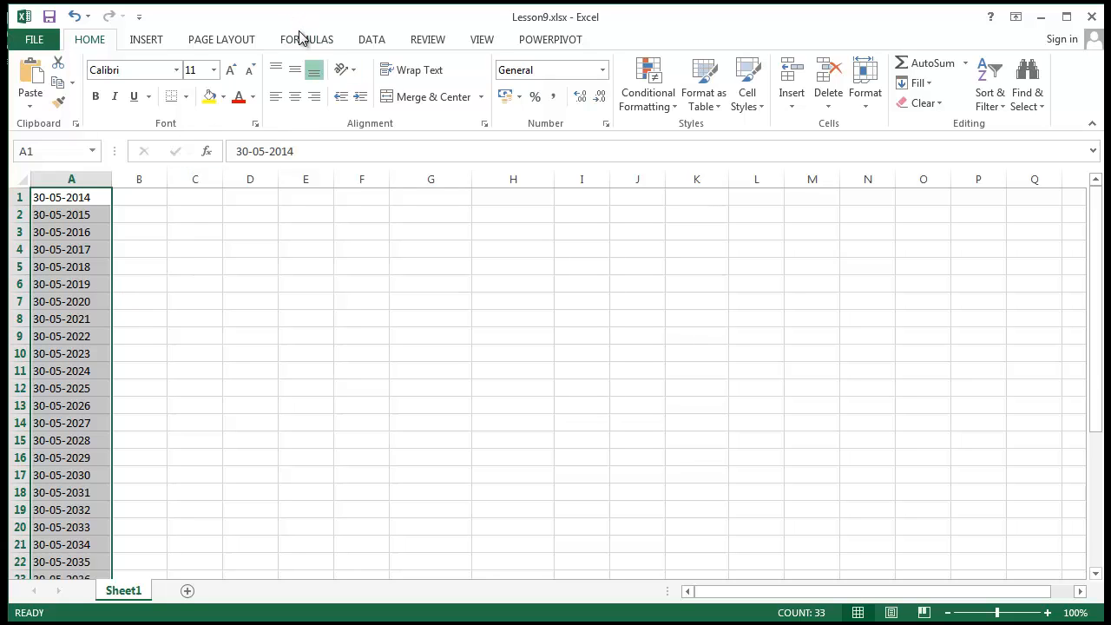
click(371, 41)
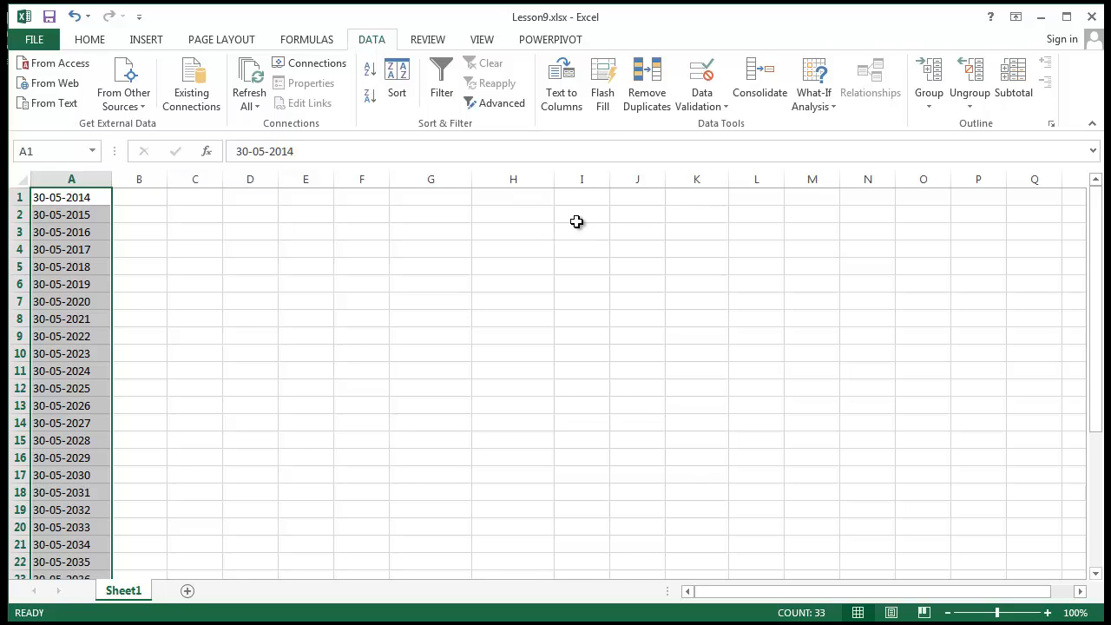
click(582, 108)
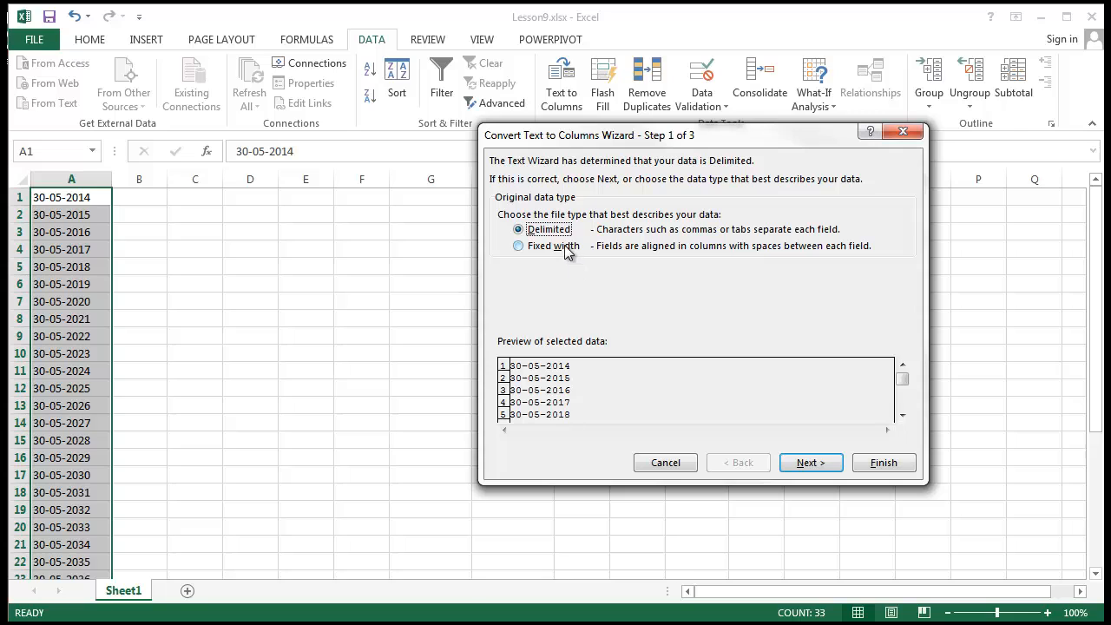
click(565, 245)
click(809, 467)
click(807, 466)
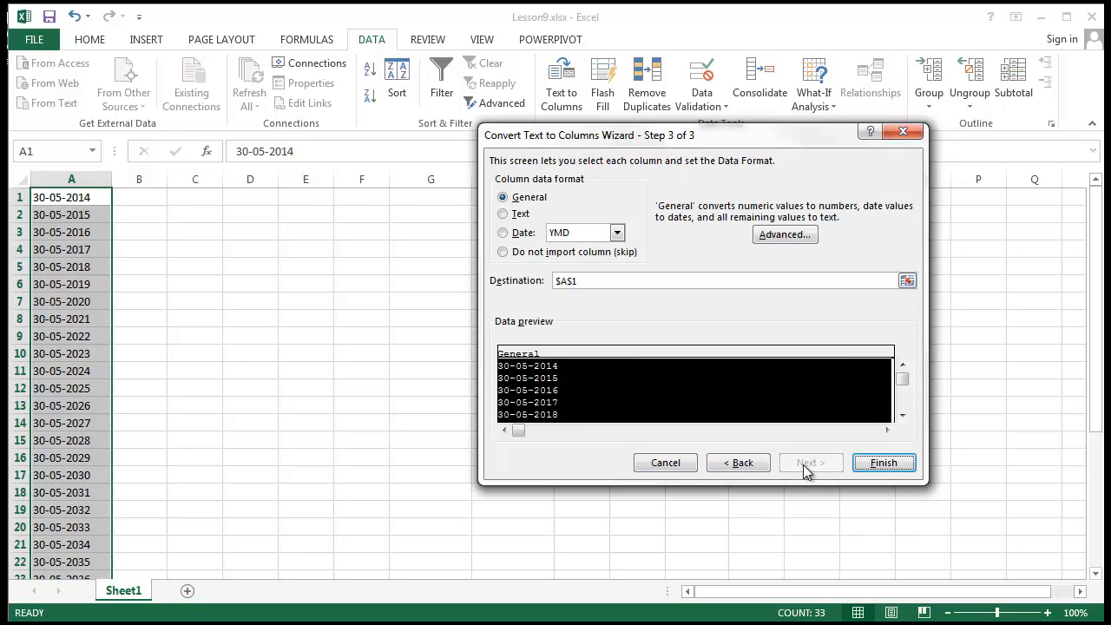
click(502, 235)
click(503, 214)
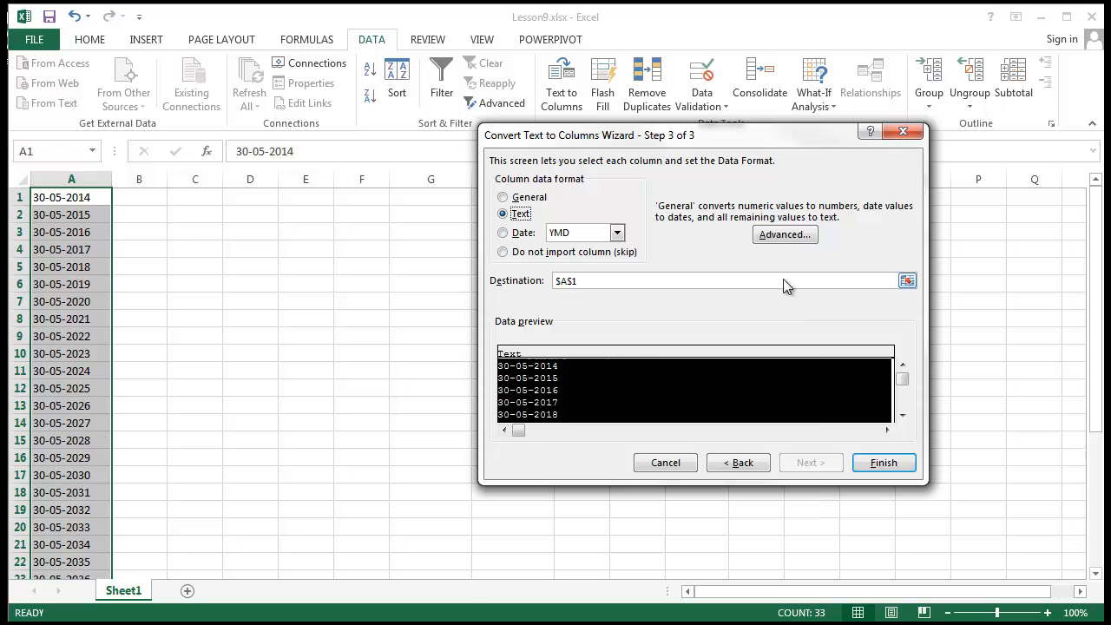
click(784, 236)
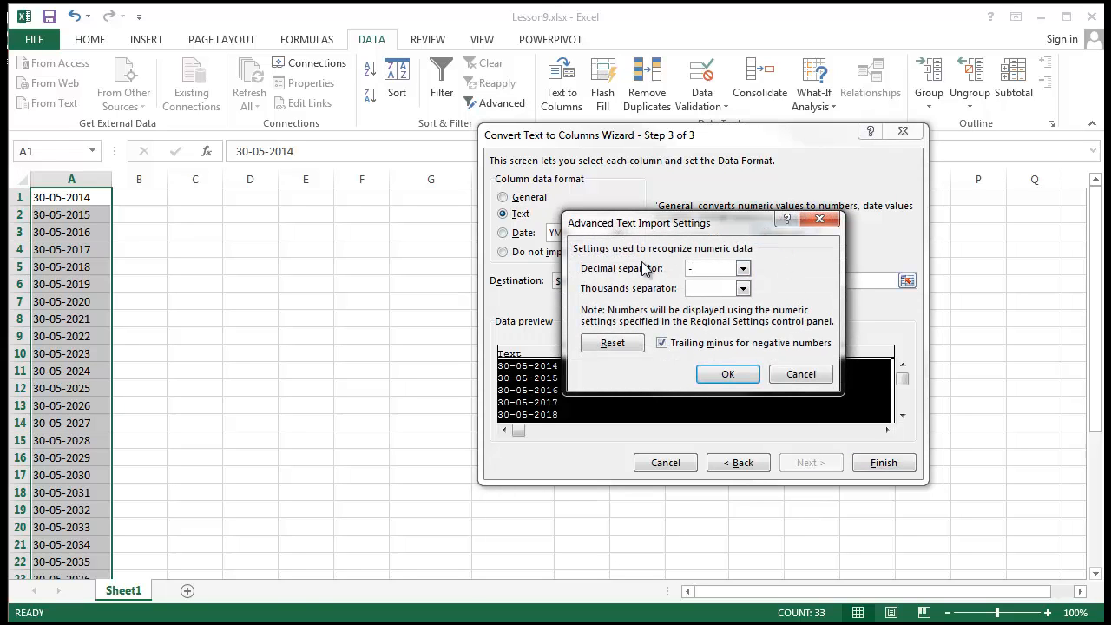
click(724, 380)
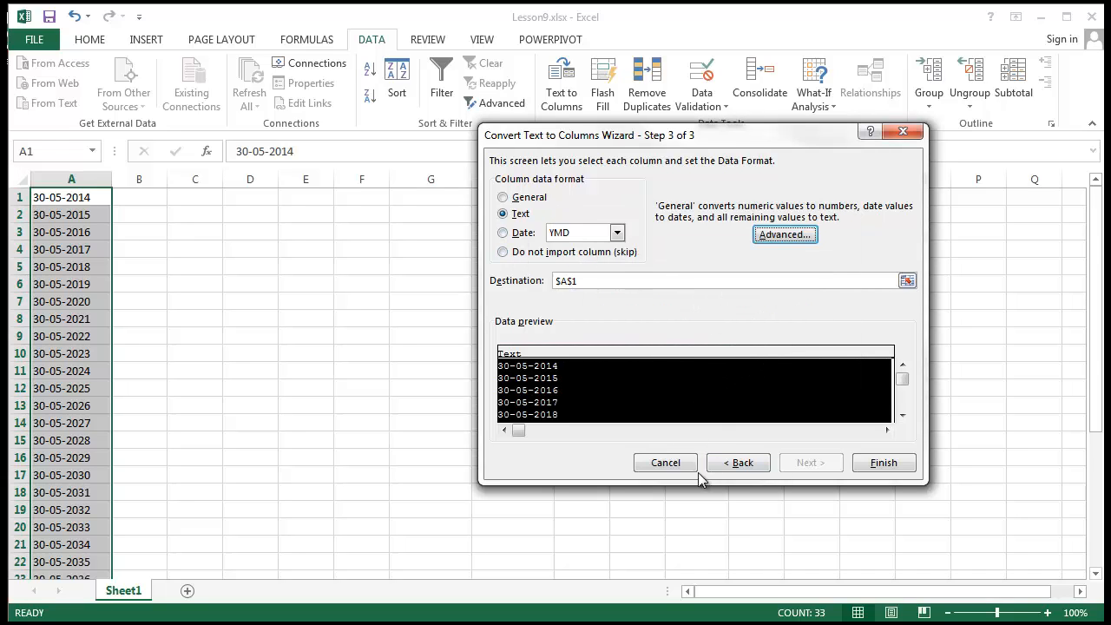
click(739, 463)
click(739, 463)
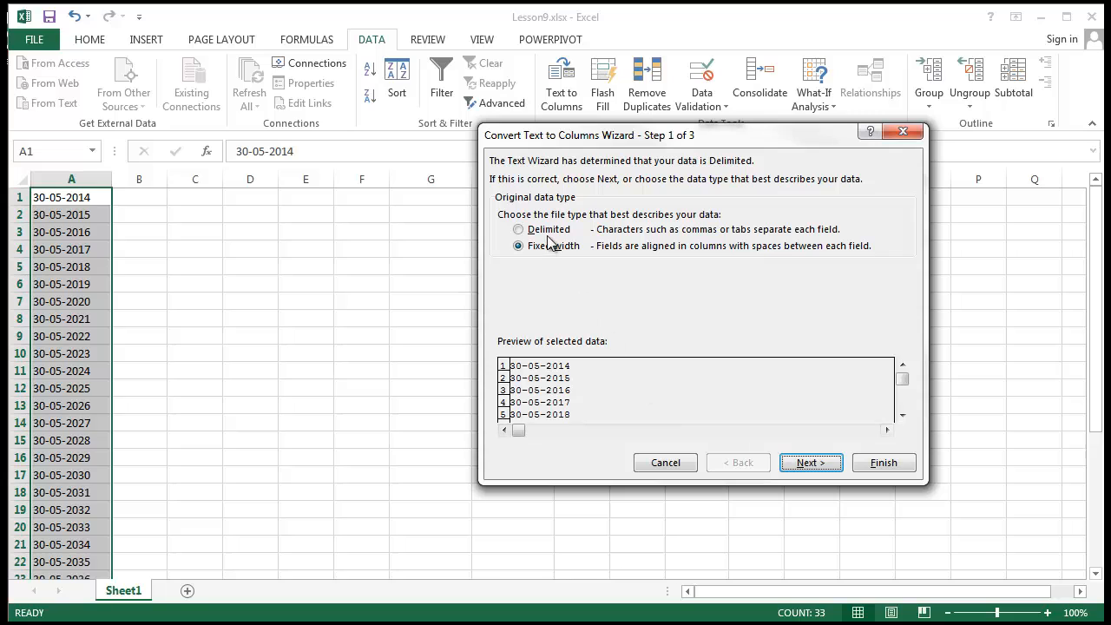
- Split the dates in A1:A33 into day, month and year columns as delimited data, adding the hyphen as an Other delimiter
click(547, 229)
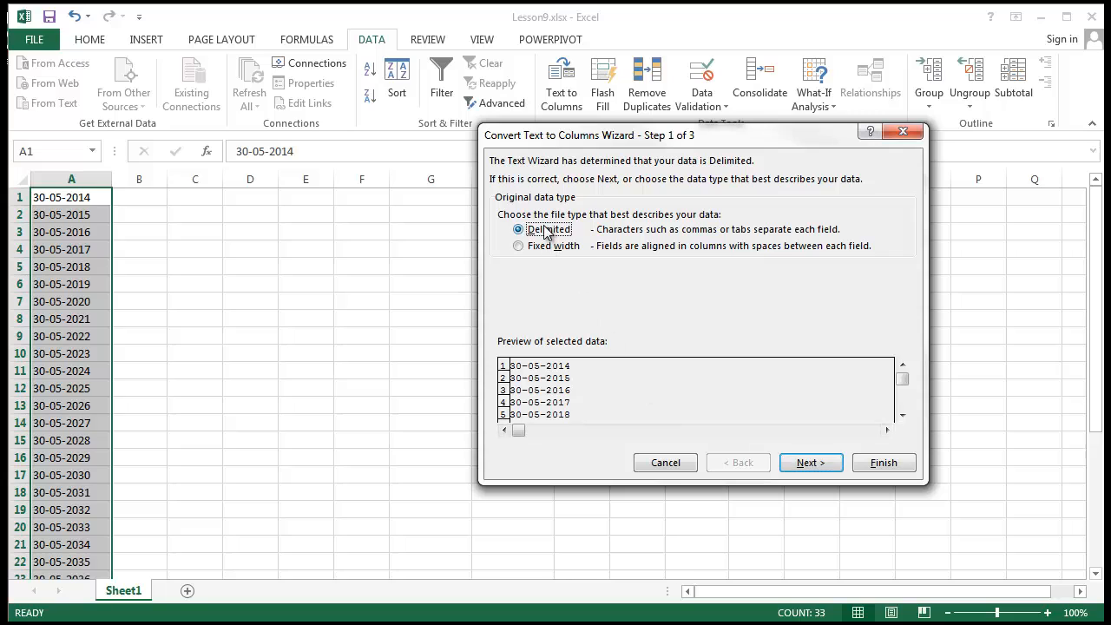
click(807, 463)
click(687, 253)
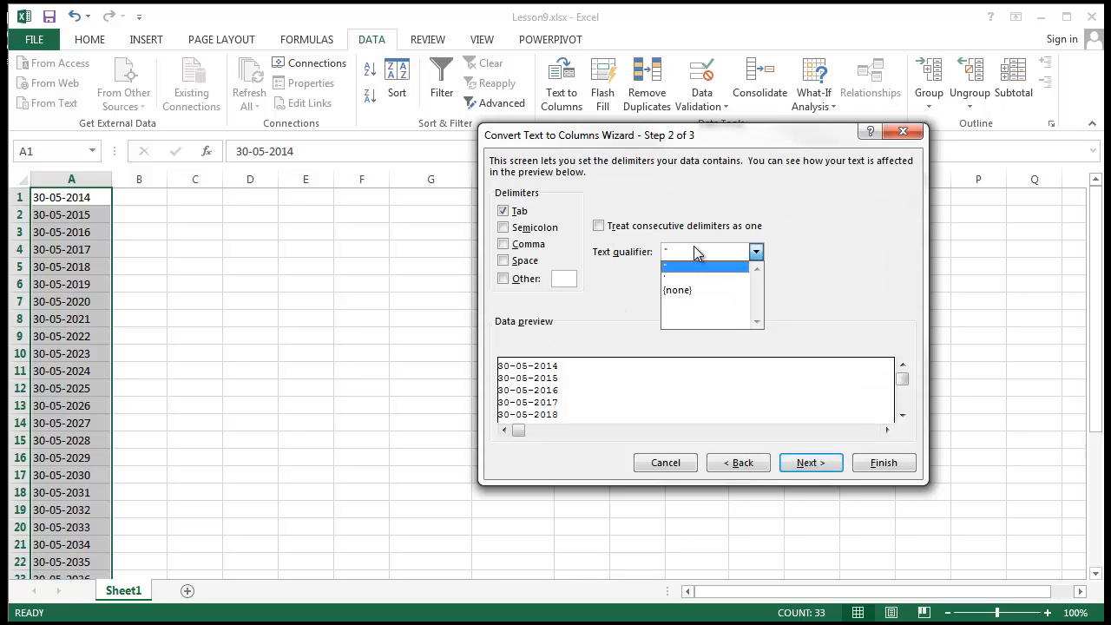
click(694, 251)
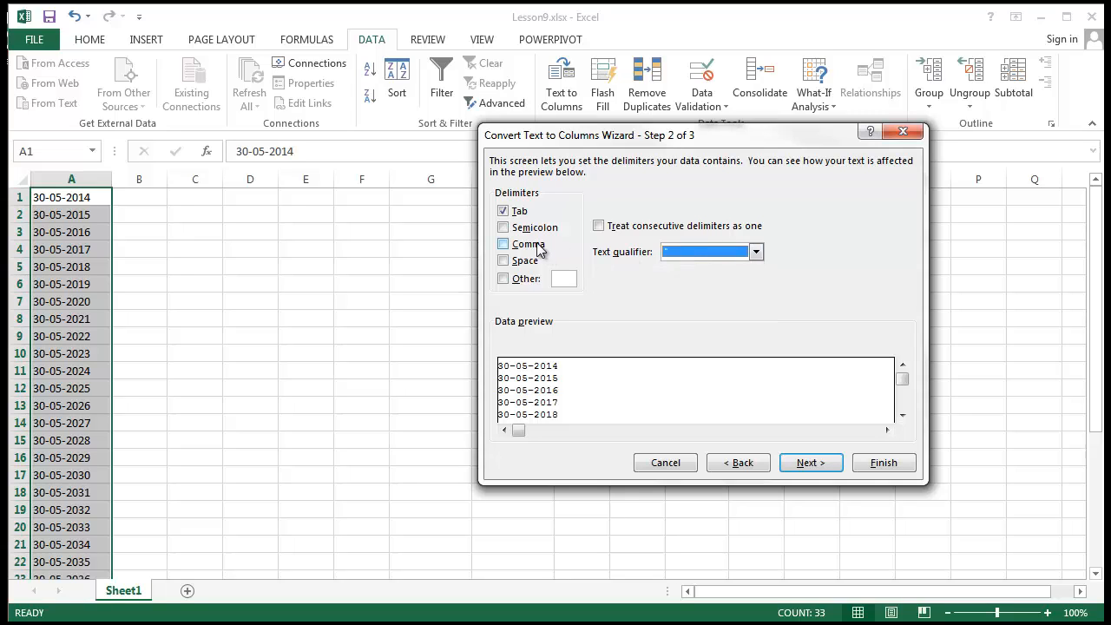
click(528, 278)
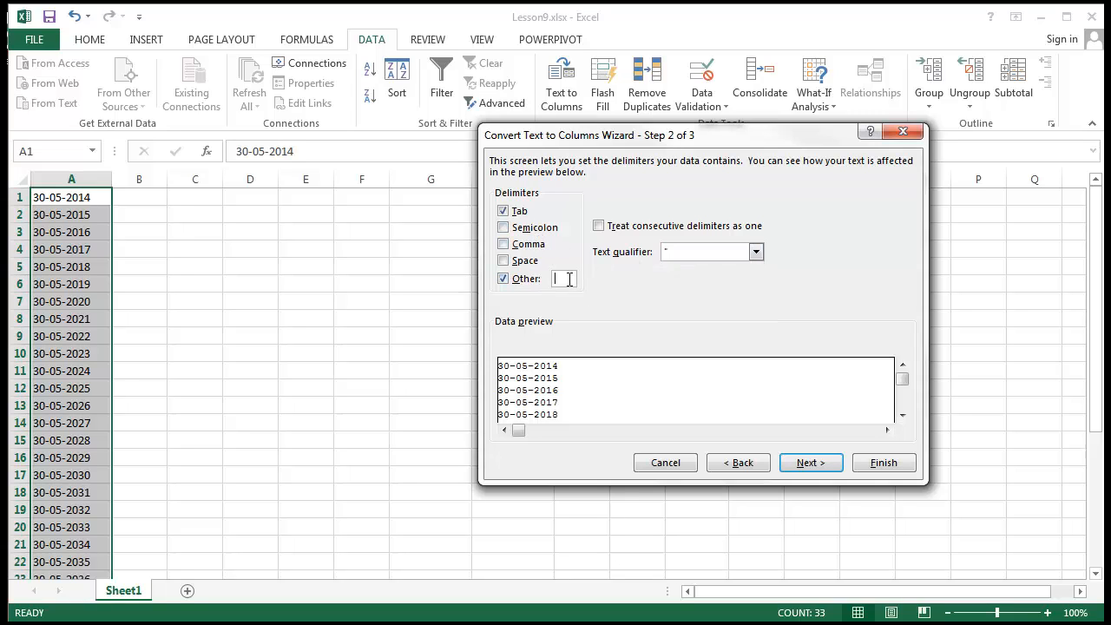
text(-)
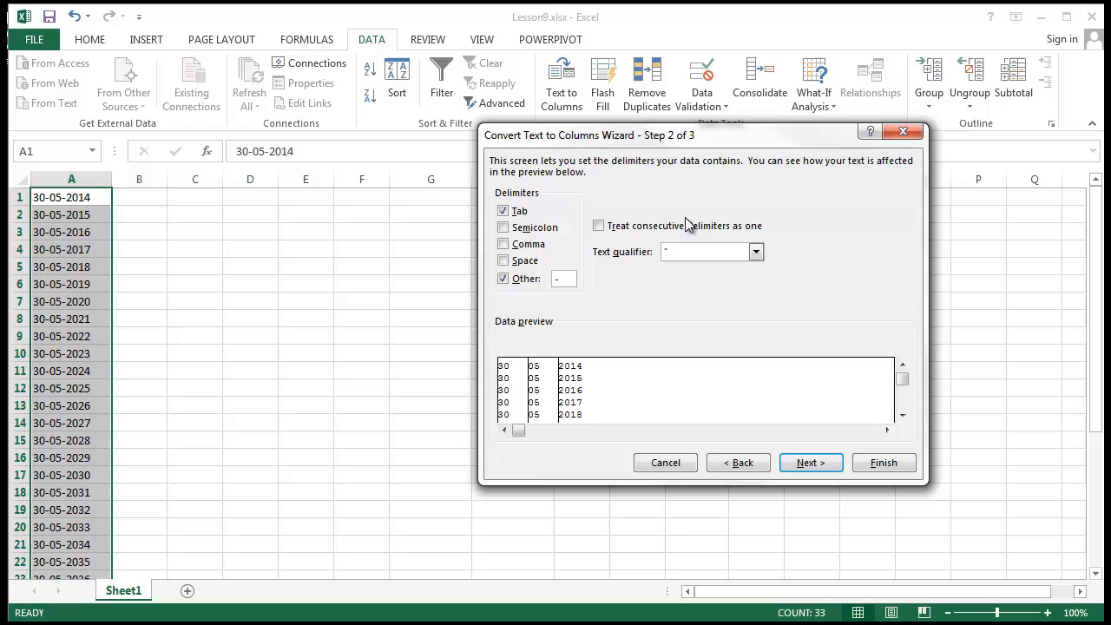
click(823, 471)
click(874, 465)
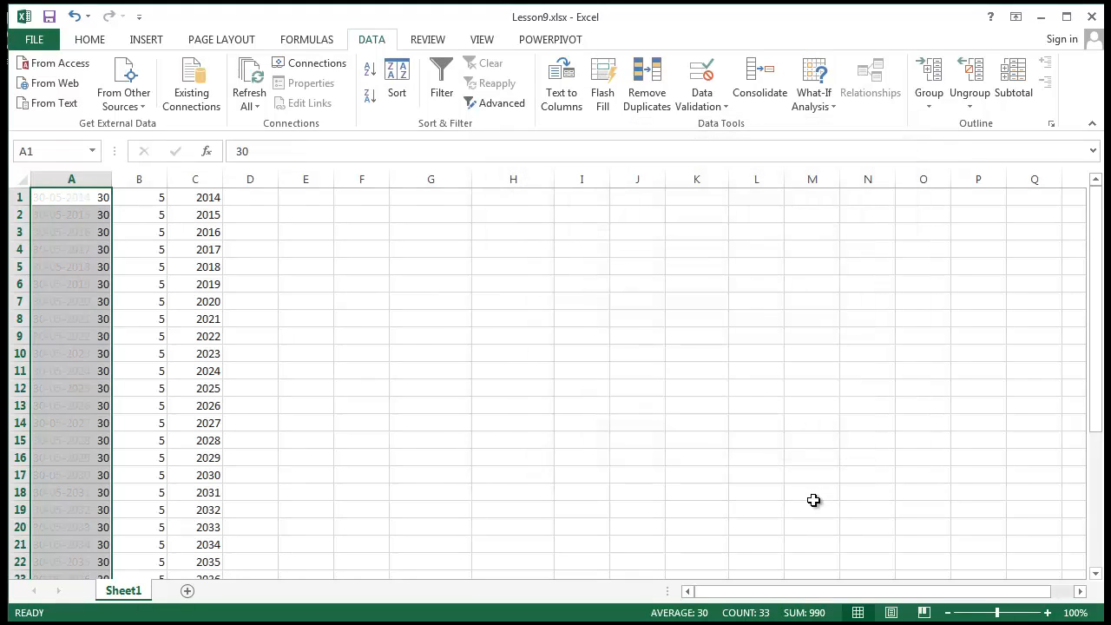
click(687, 357)
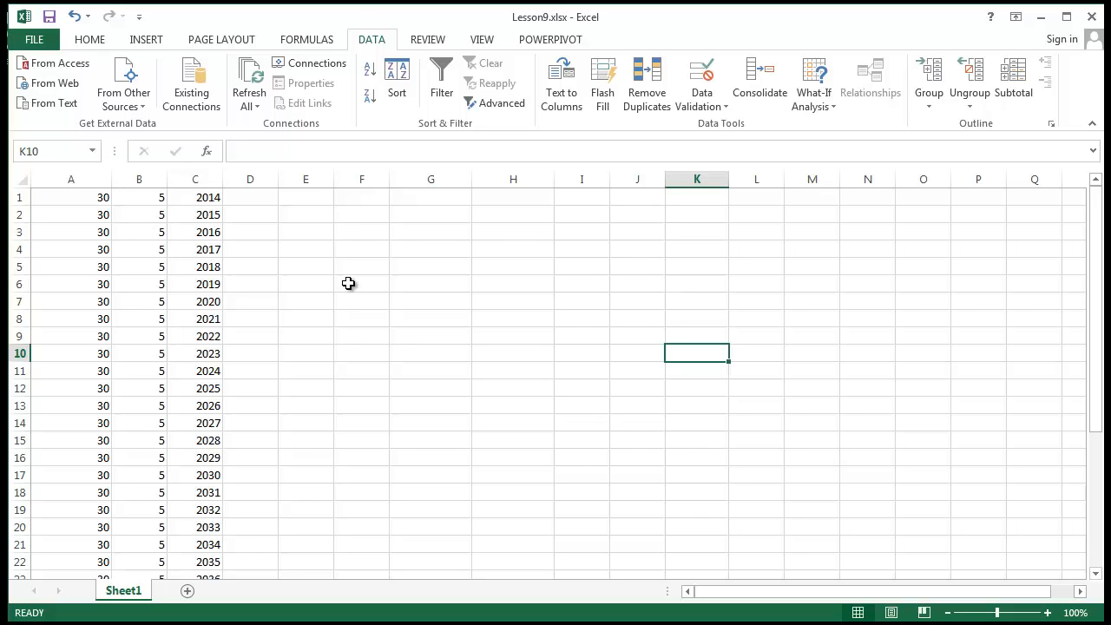
click(69, 213)
click(130, 252)
click(86, 239)
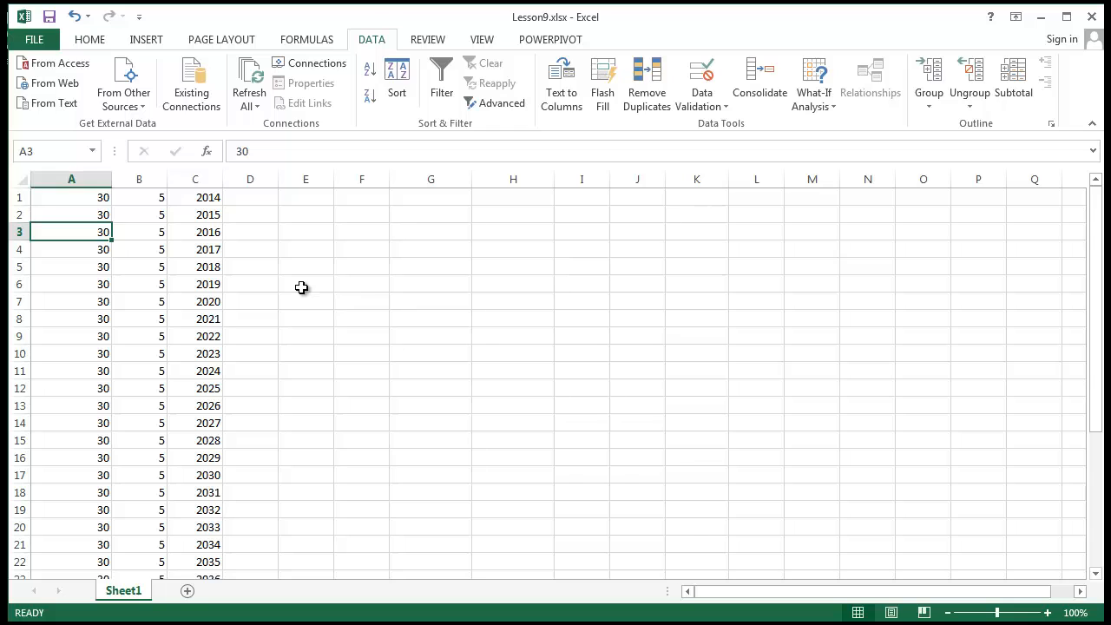
click(425, 267)
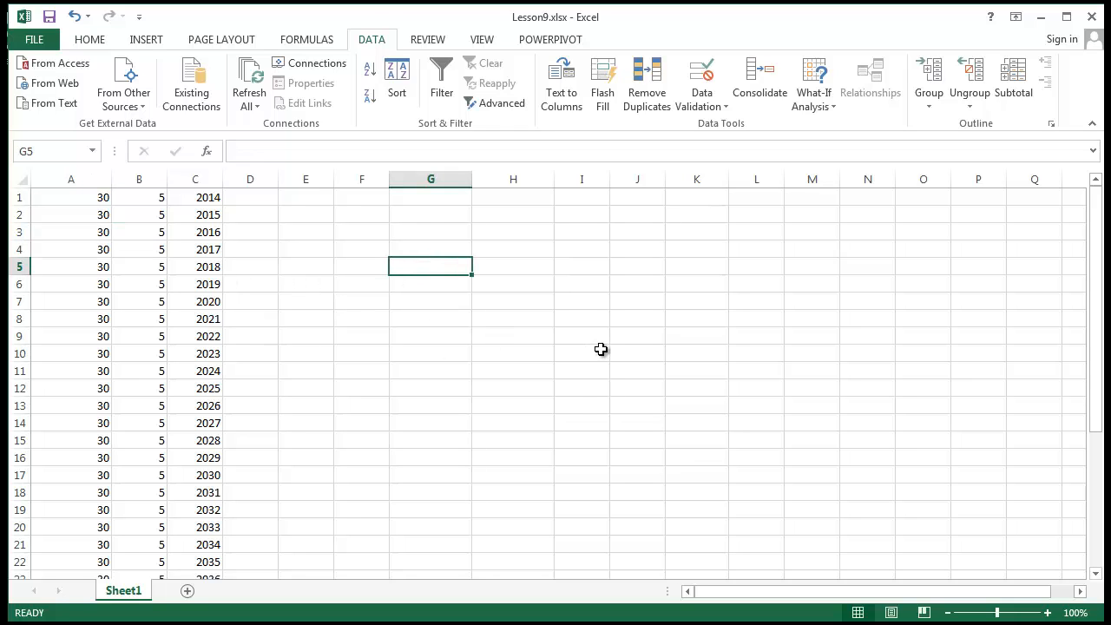
text(-)
key(BackSpace)
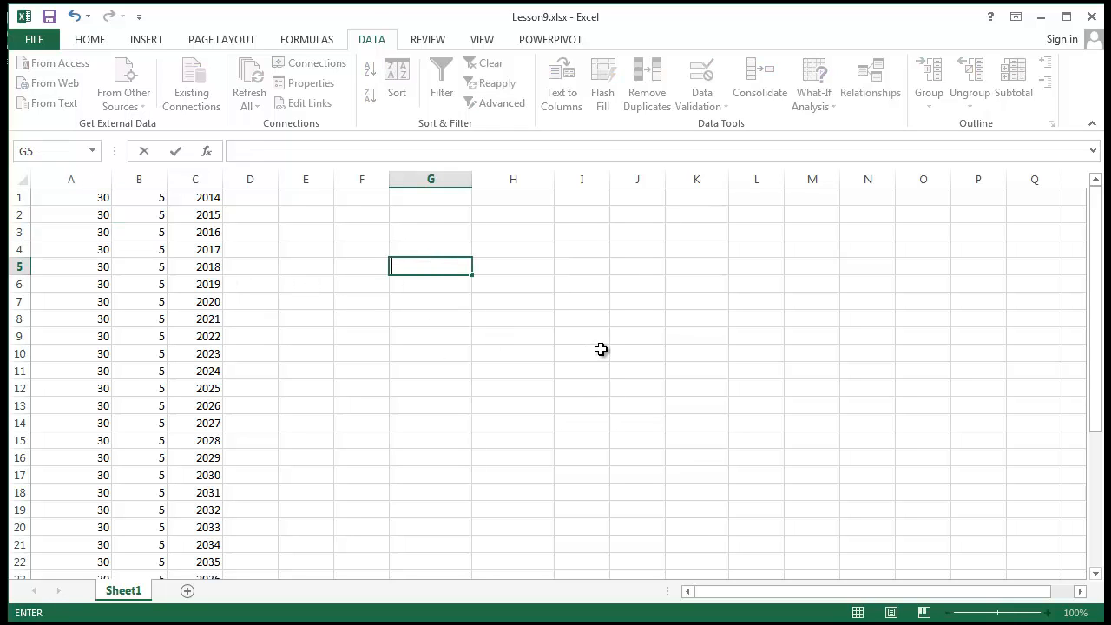
key(Return)
click(613, 352)
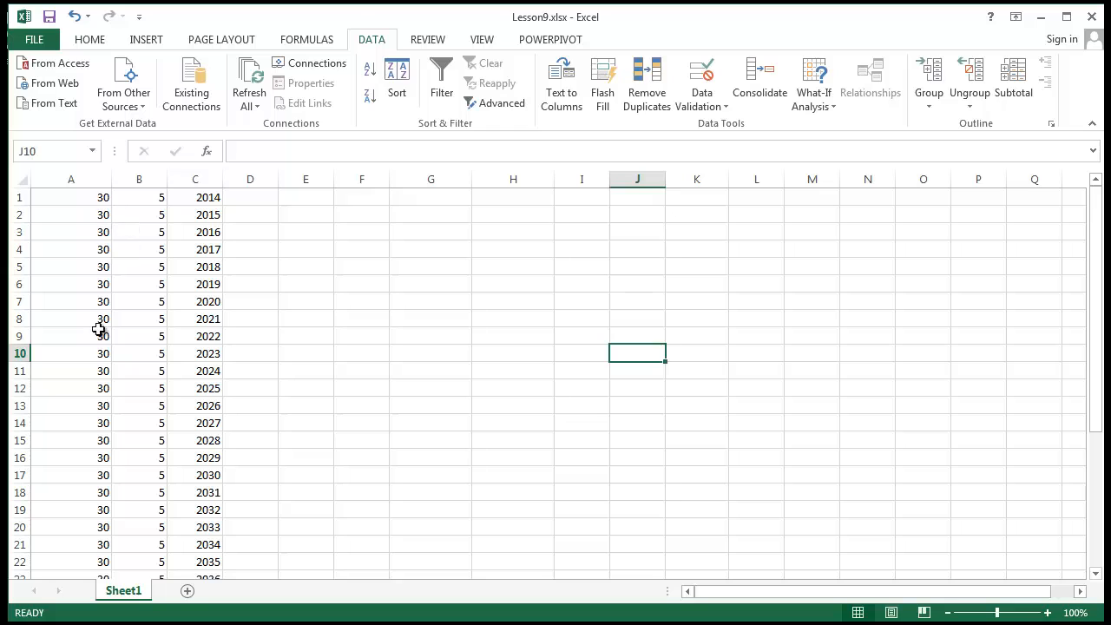
click(579, 388)
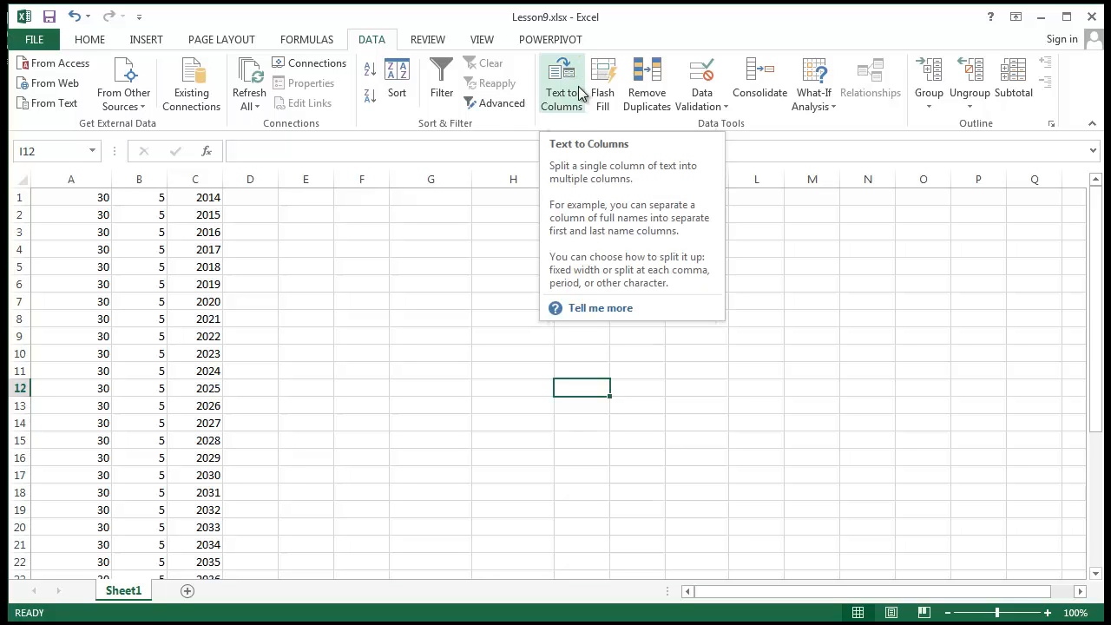
click(89, 39)
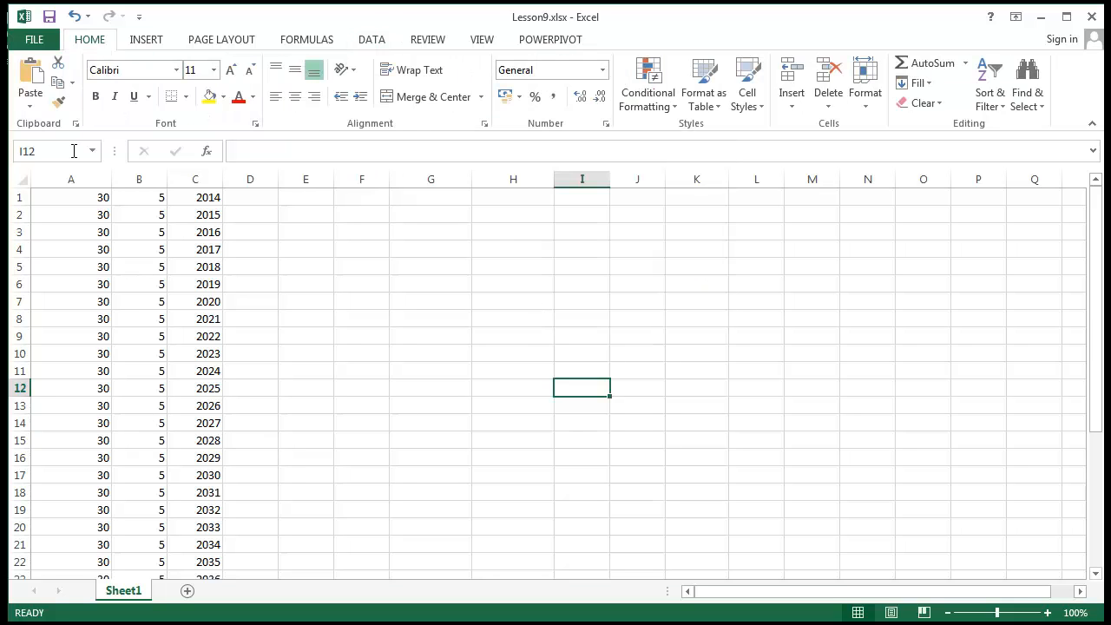
click(487, 392)
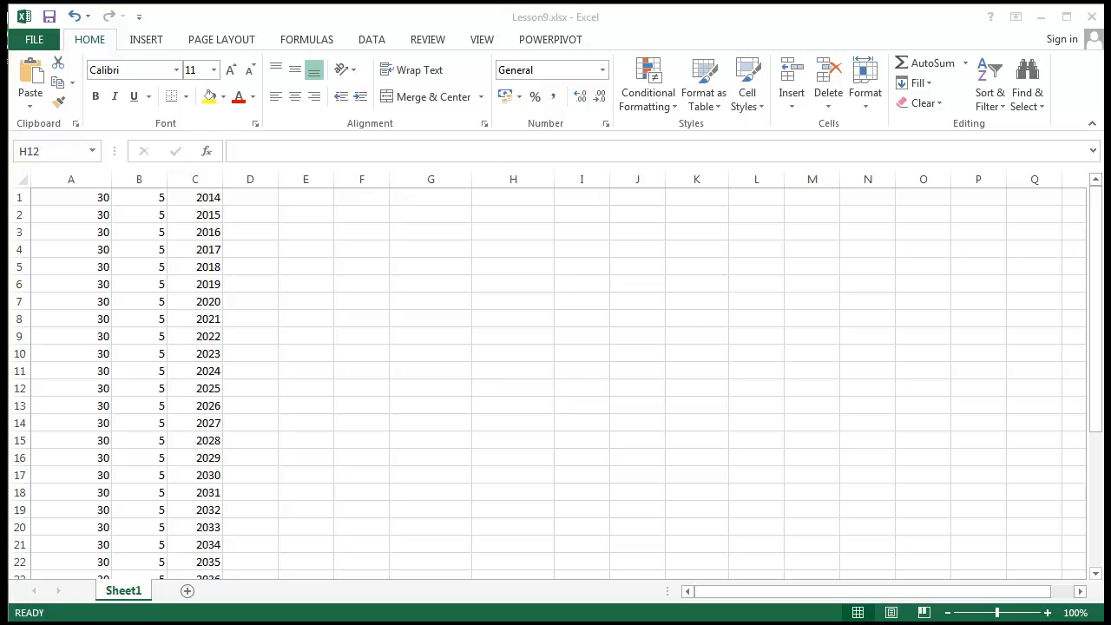
- Enter the day values 29, 28 and 27 in cells A1, A2 and A3
click(95, 198)
text(29)
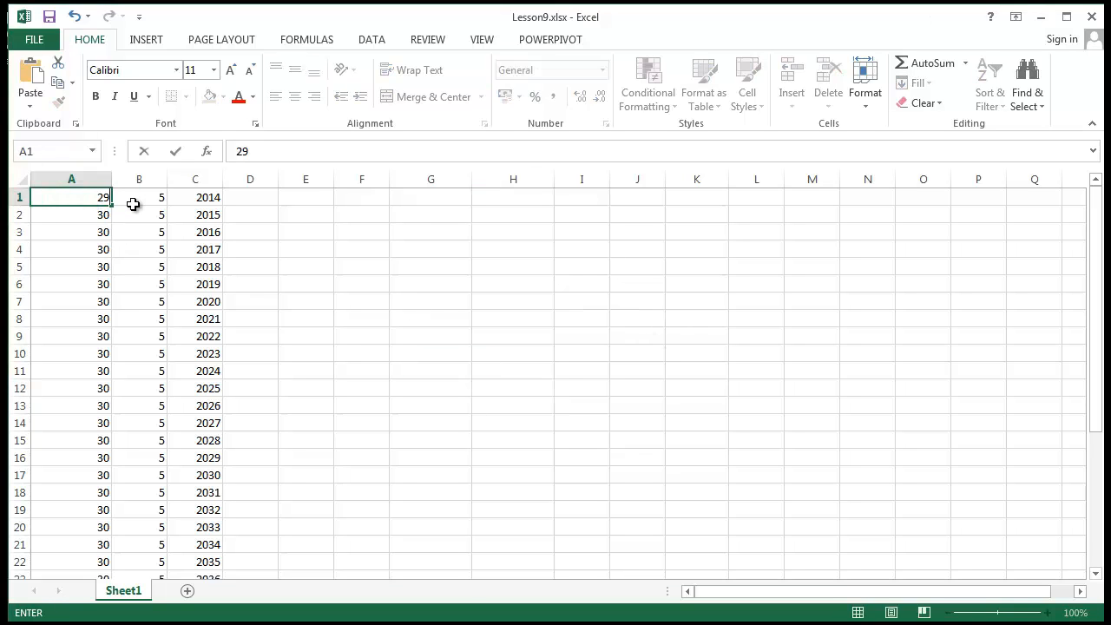
key(Return)
text(28)
key(Return)
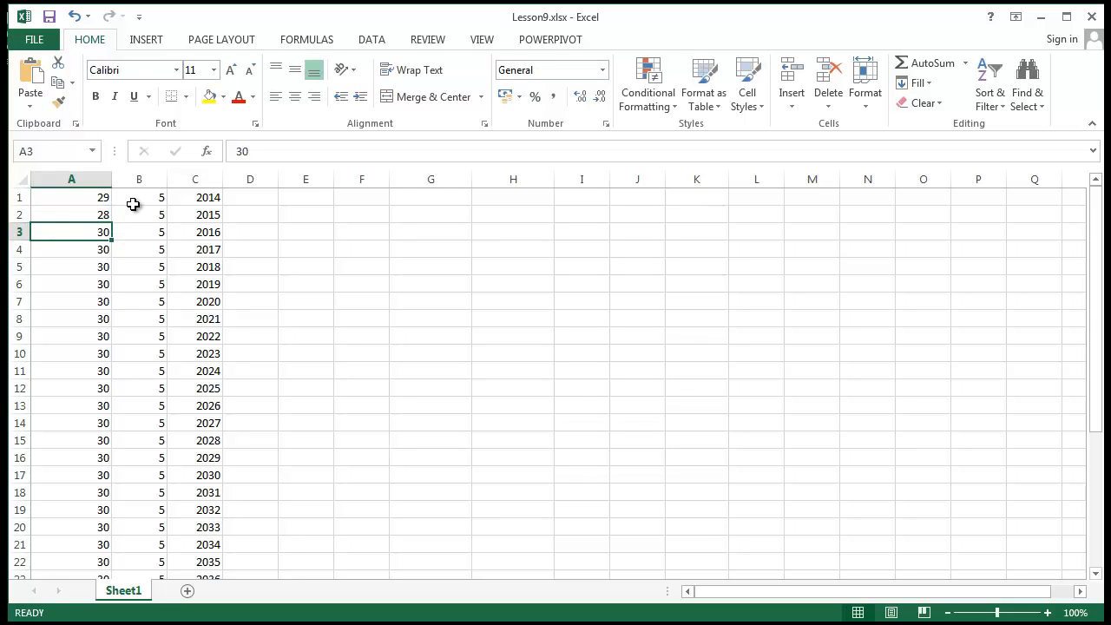
text(27)
key(Return)
- Fill the descending series from A1:A3 down column A through row 32
mouse_move(99, 197)
mouse_down()
mouse_move(117, 408)
mouse_move(109, 239)
mouse_up()
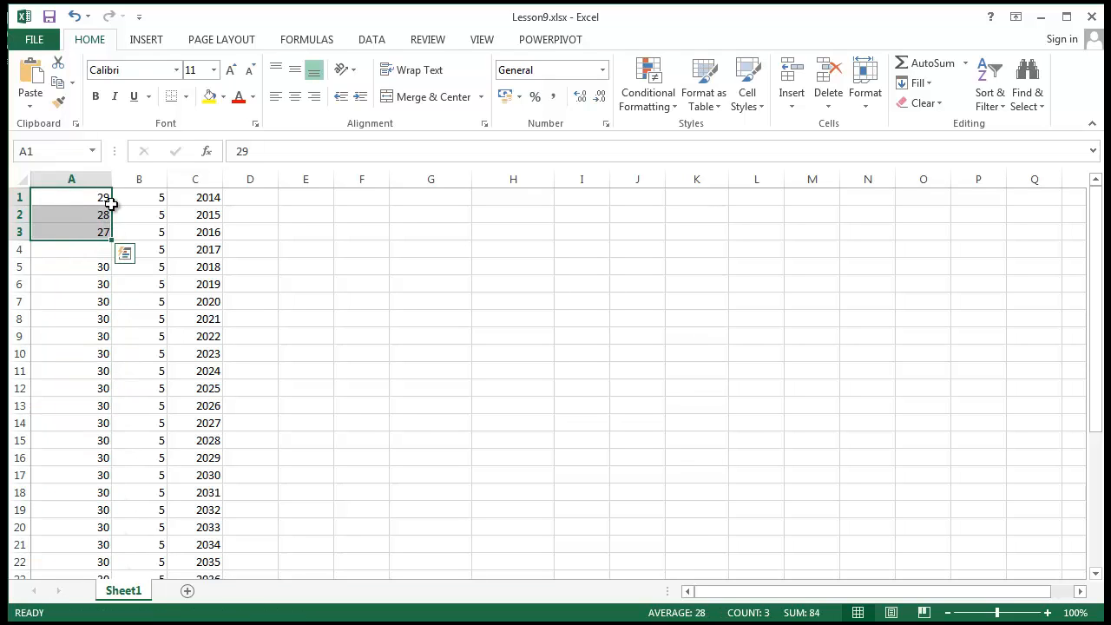
drag(90, 199, 65, 547)
click(431, 440)
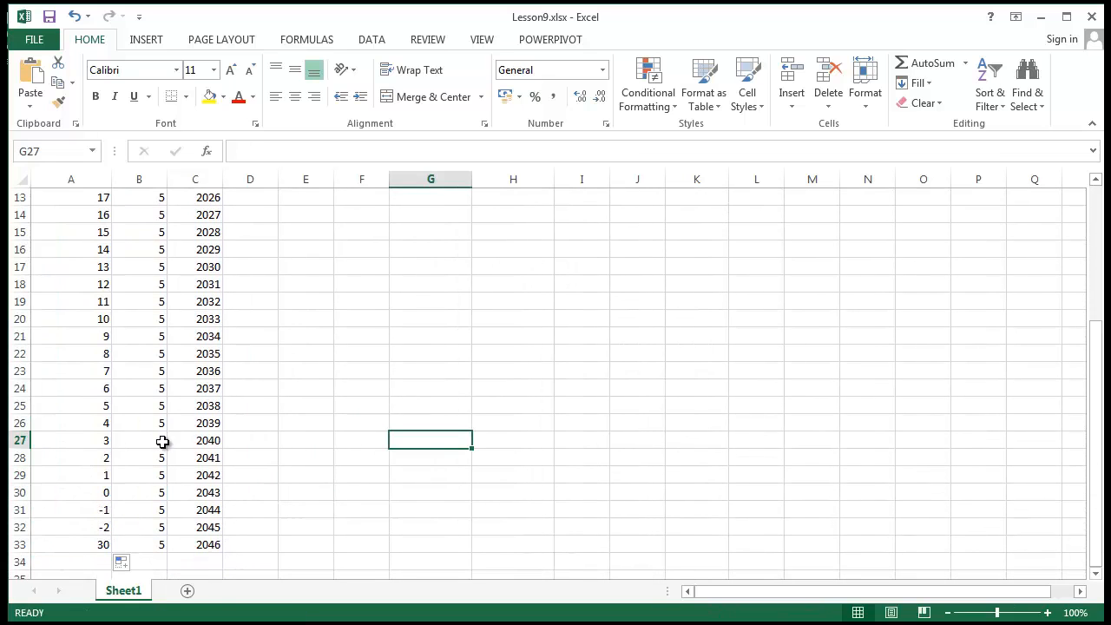
- Set the last three day values, in cells A31, A32 and A33, to 1, 2 and 3
click(69, 510)
text(1)
key(Return)
text(2)
key(Return)
text(3)
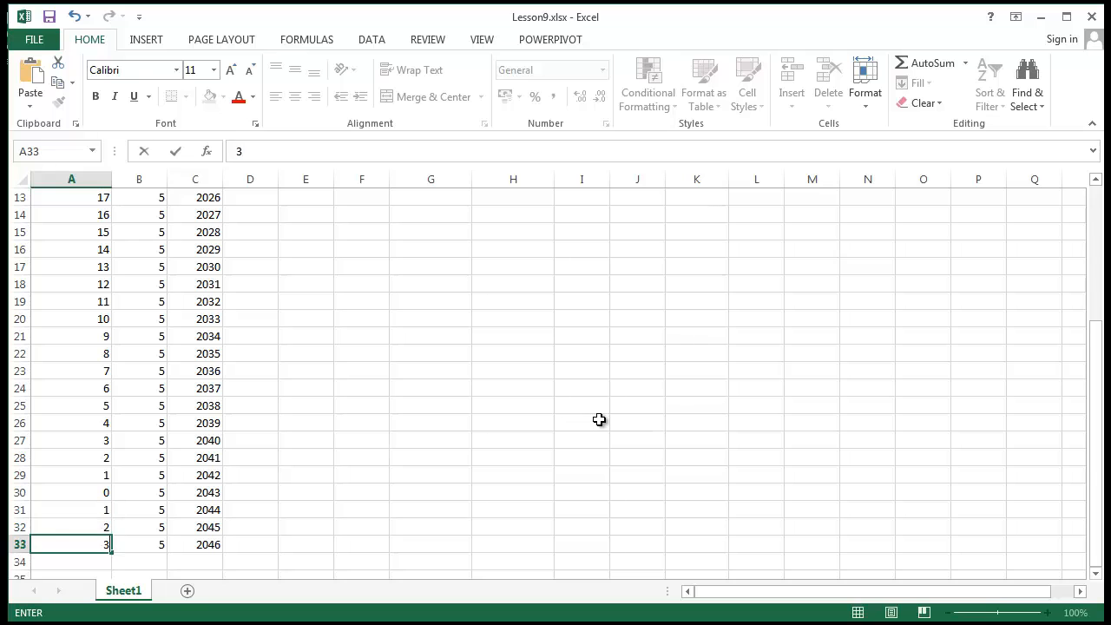
key(Return)
click(546, 387)
scroll(546, 391, up, 4)
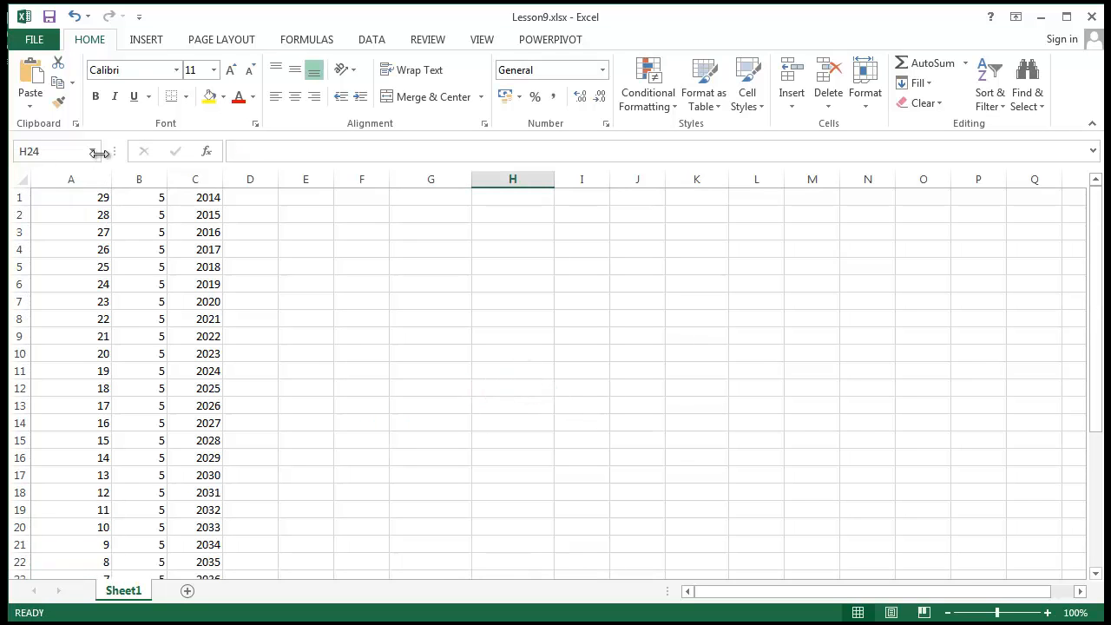
click(414, 392)
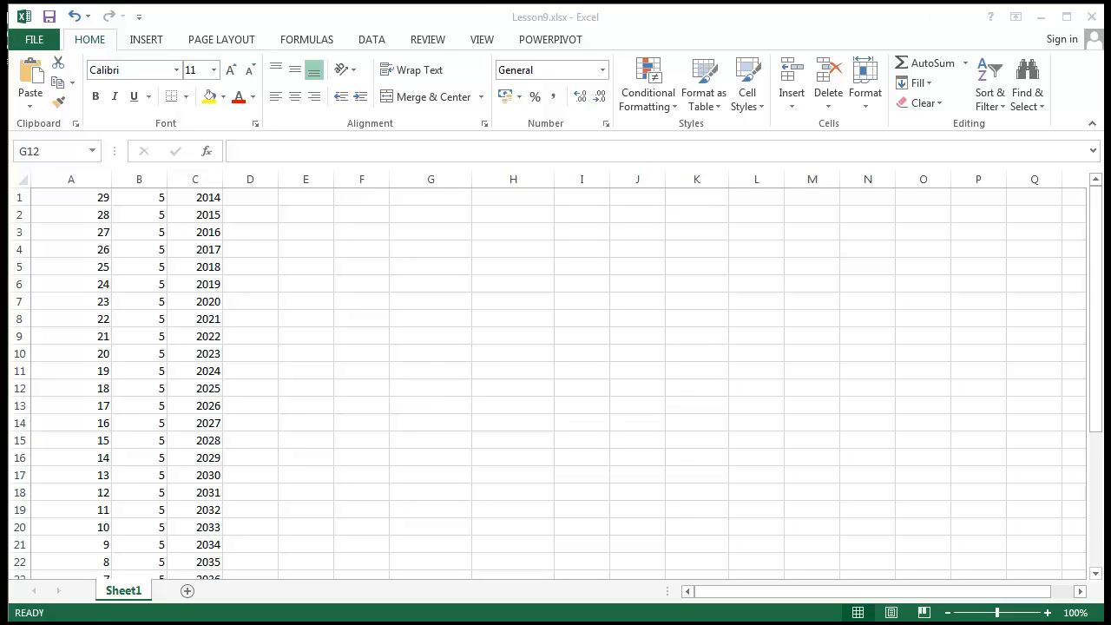
click(463, 371)
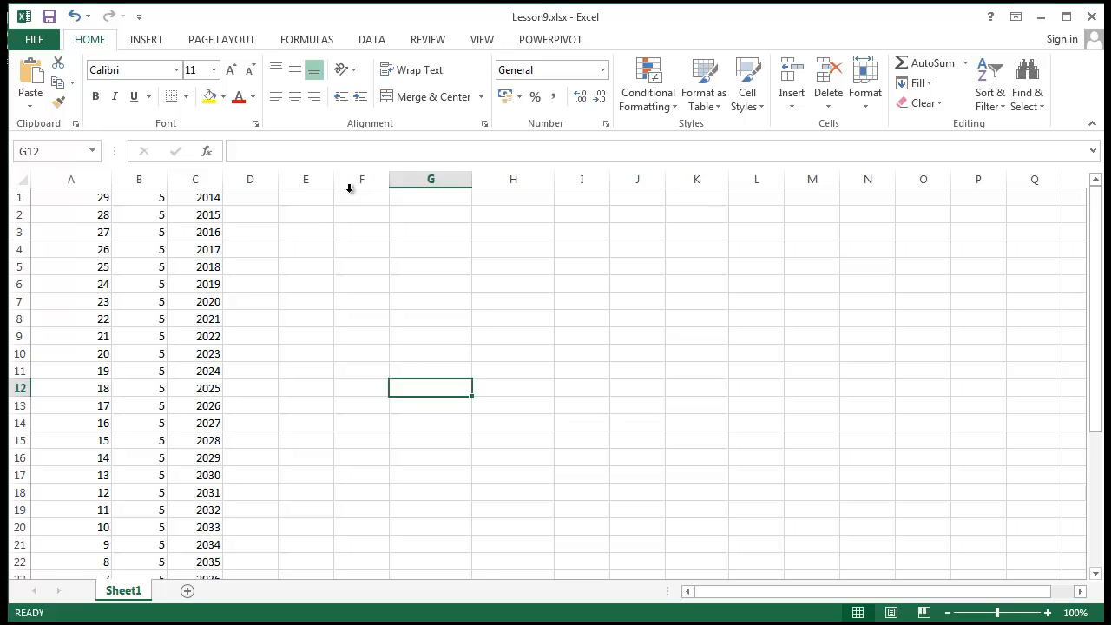
- Try a DATE formula in E3 using the ranges C1:C33, B1:B33 and A1:A33 as year, month and day
click(310, 230)
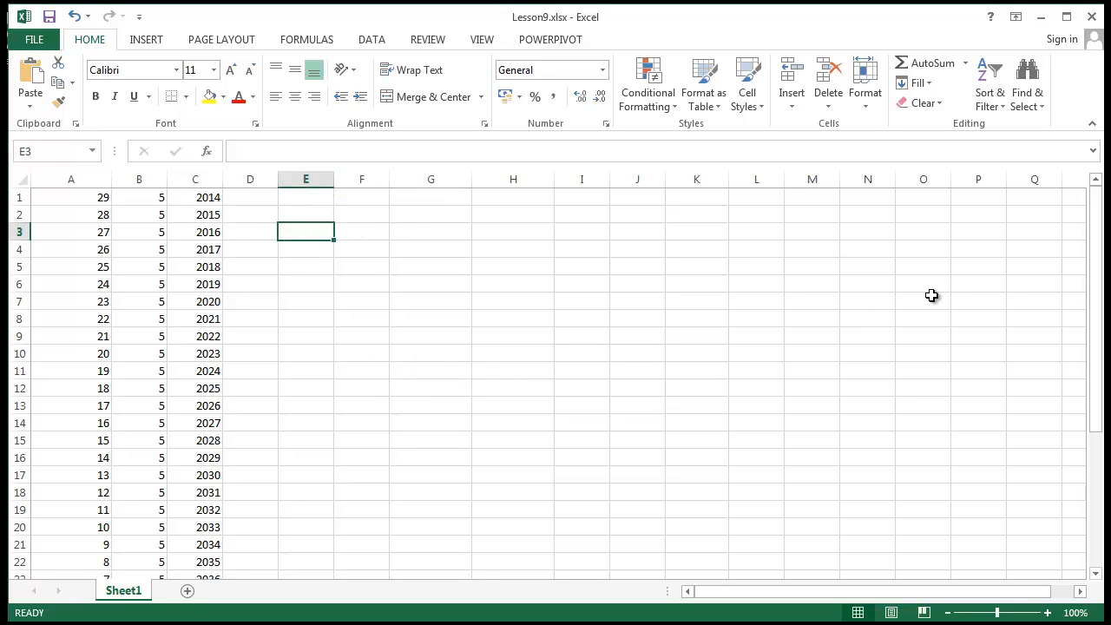
text(=Date)
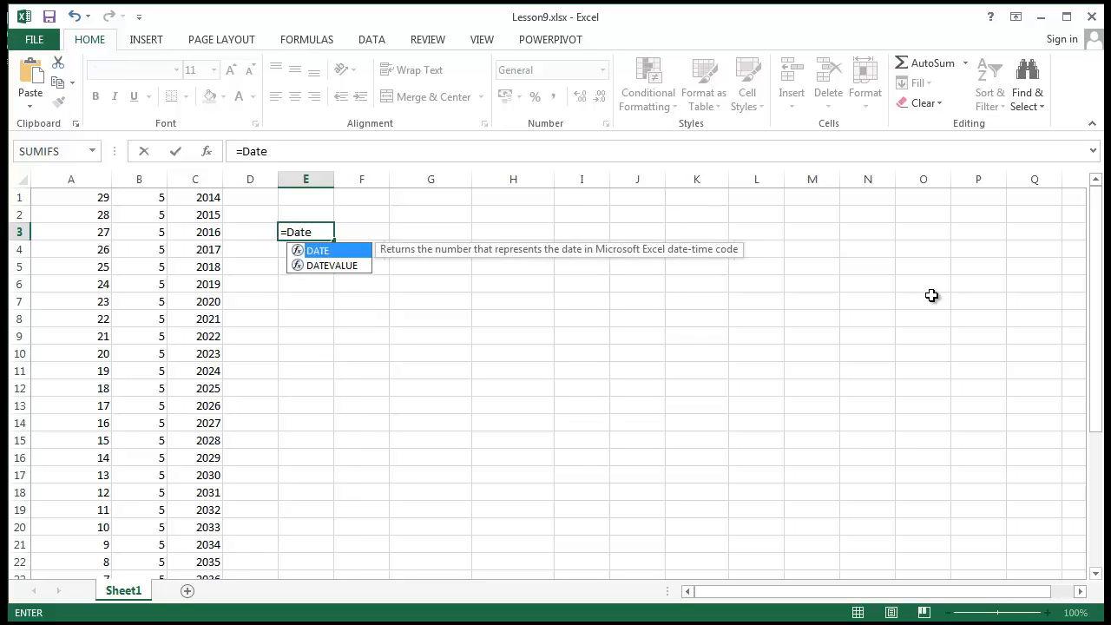
text(()
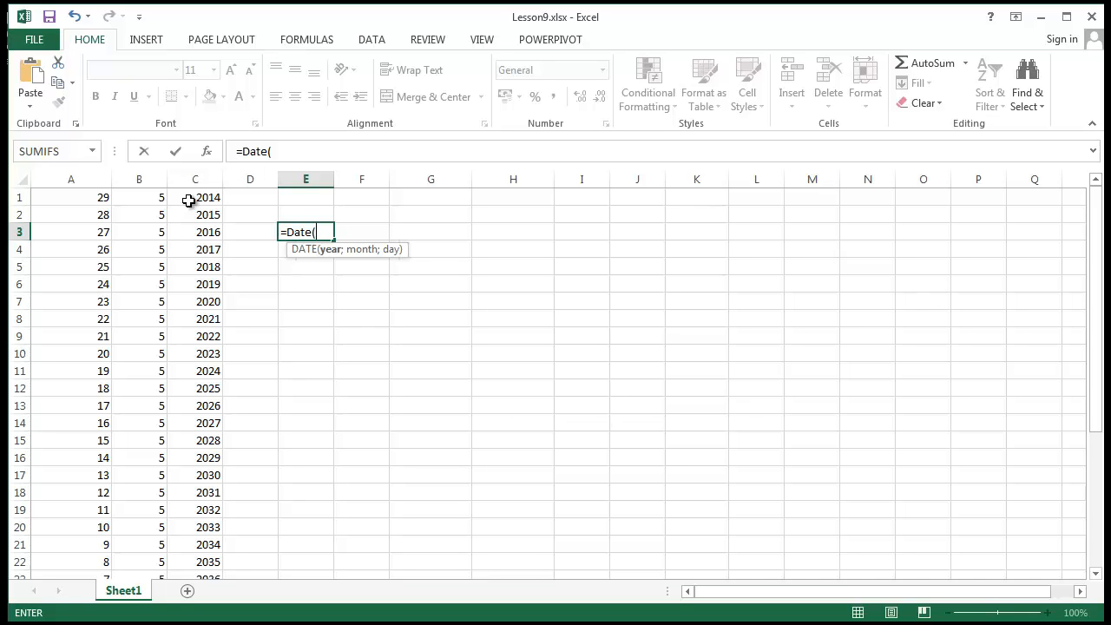
drag(193, 198, 260, 475)
drag(257, 518, 201, 434)
scroll(472, 417, up, 6)
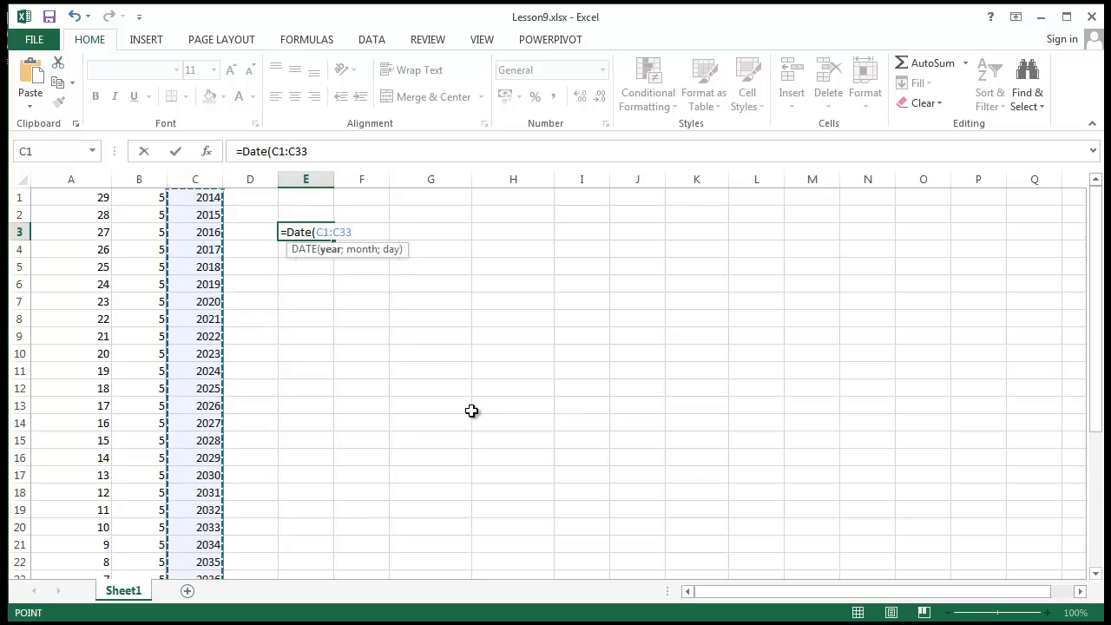
text(;)
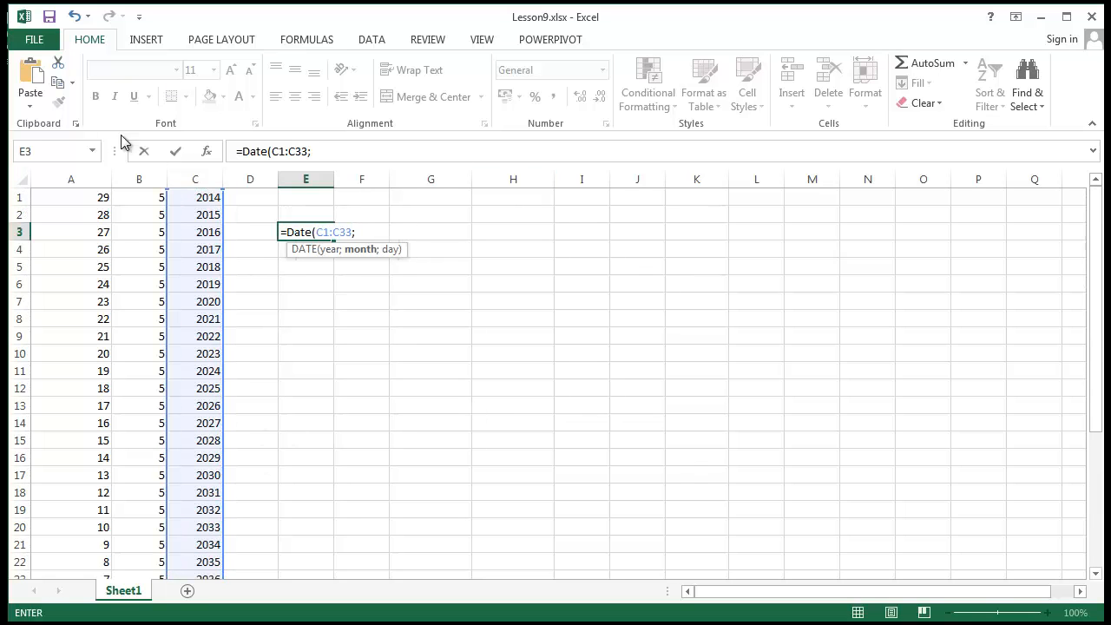
click(132, 202)
drag(143, 286, 148, 547)
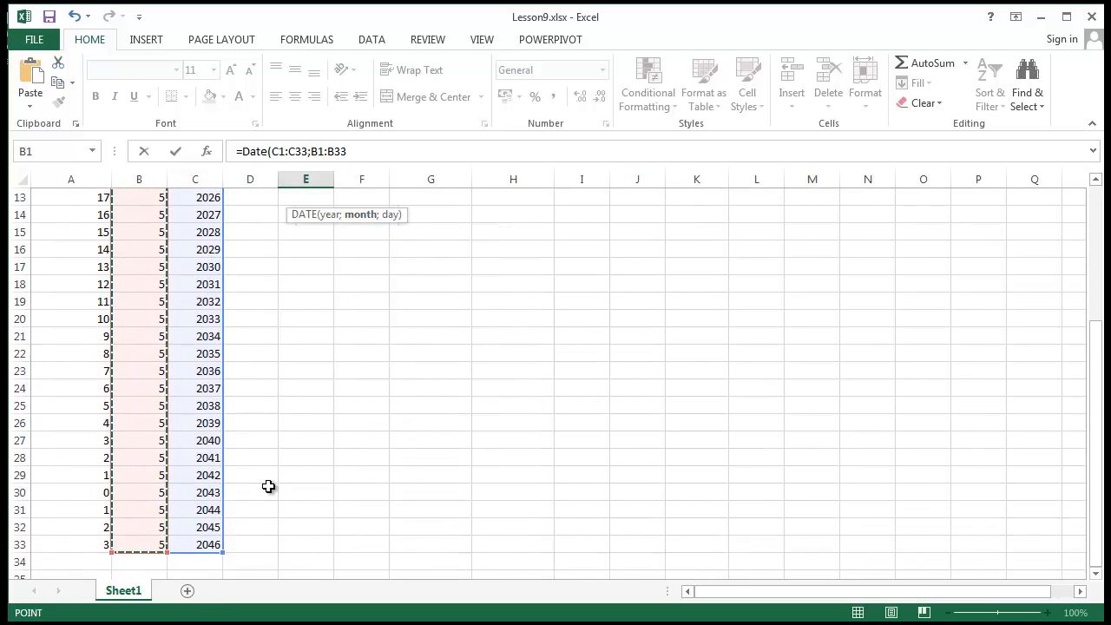
scroll(372, 330, up, 4)
text(;)
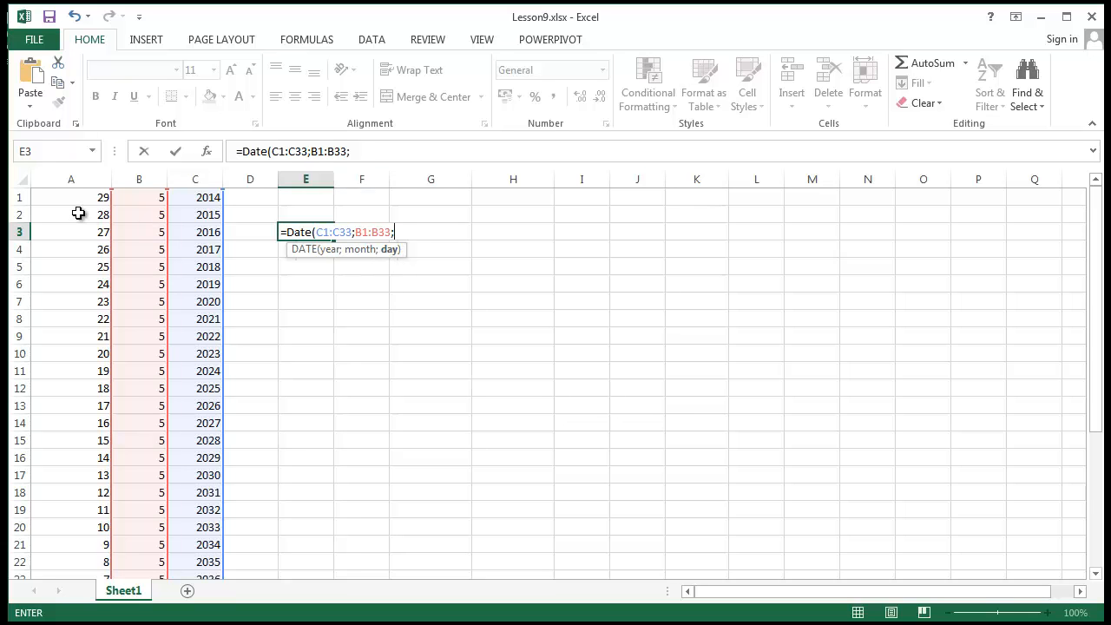
drag(81, 207, 52, 548)
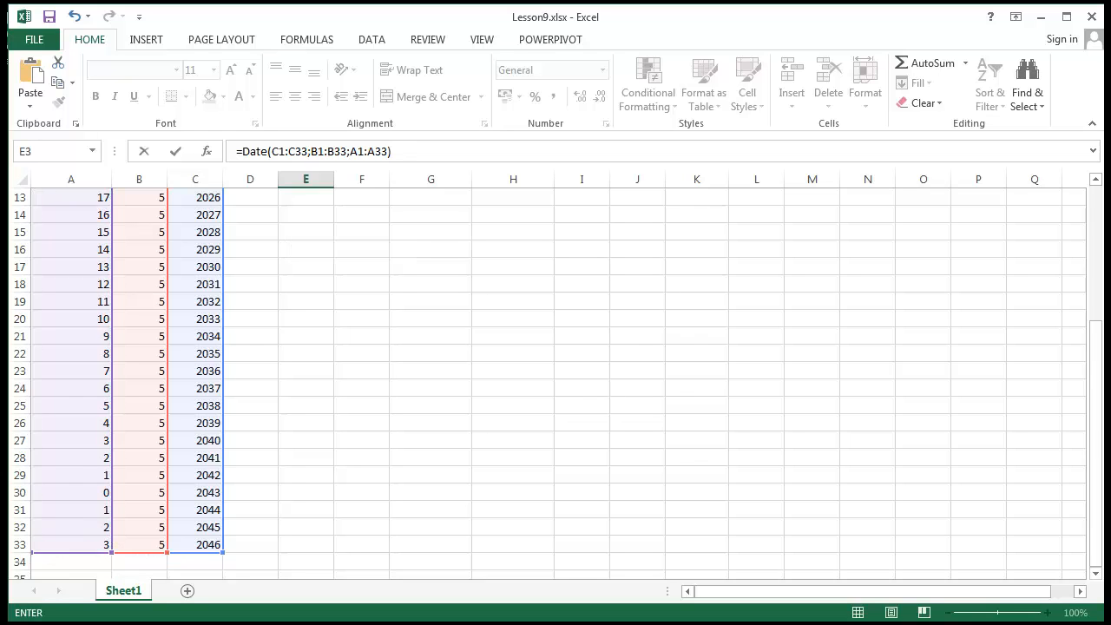
key(Return)
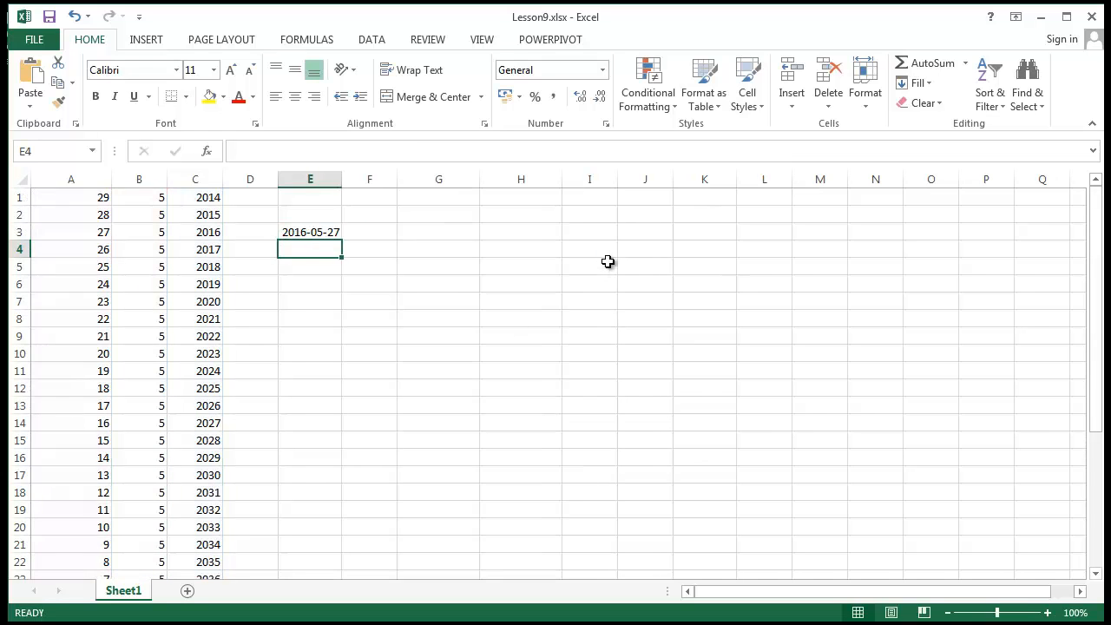
- Clear the range-based DATE formula from cell E3
click(512, 318)
drag(329, 233, 372, 233)
click(404, 353)
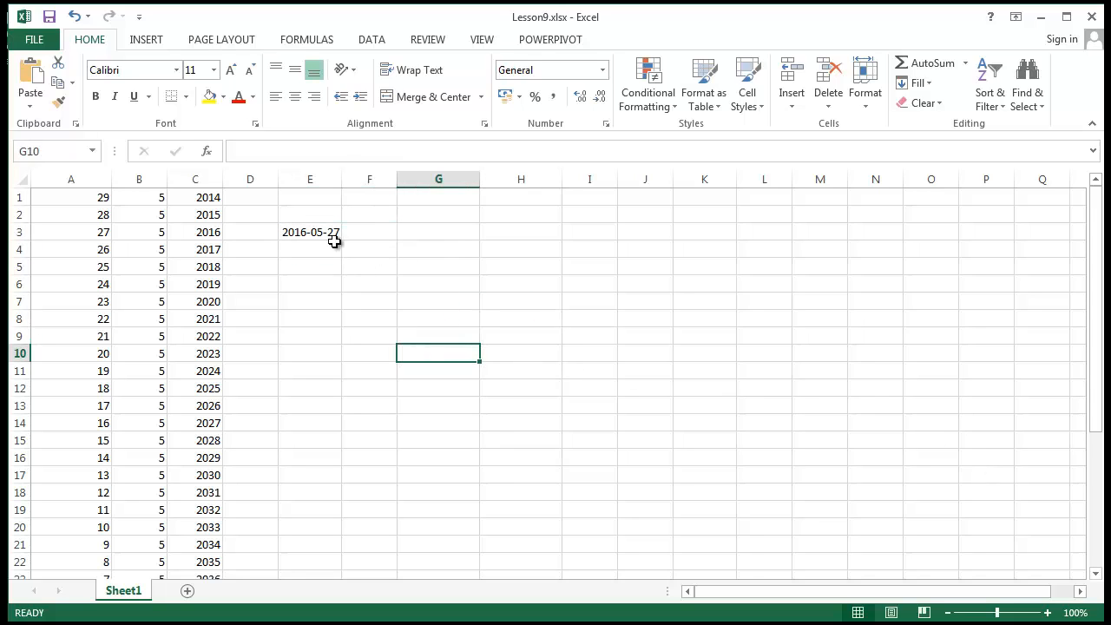
click(335, 236)
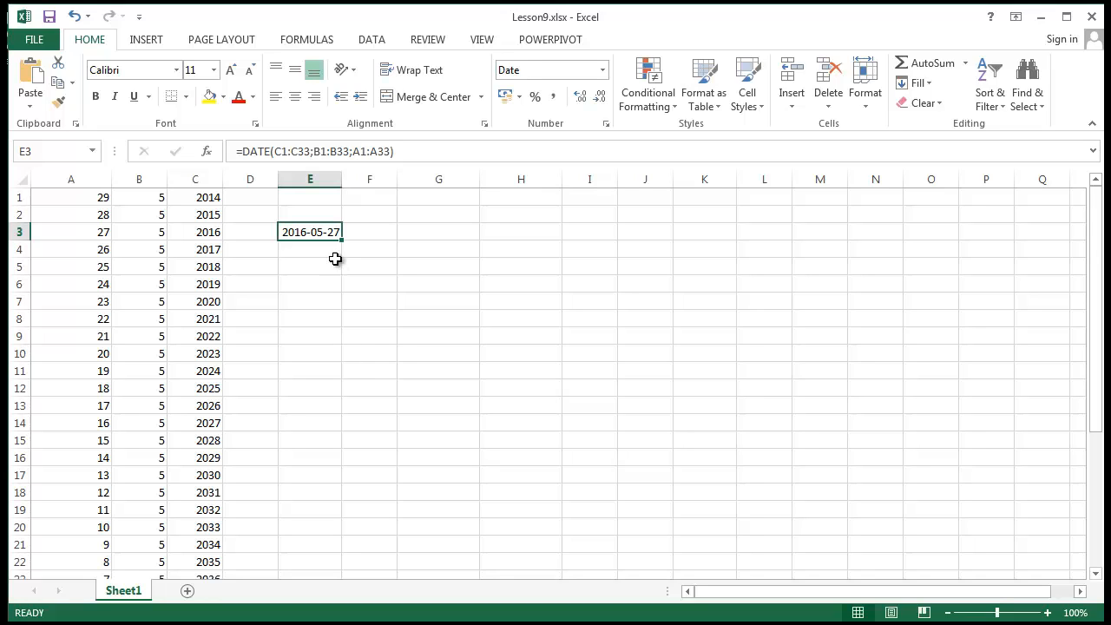
drag(342, 239, 318, 235)
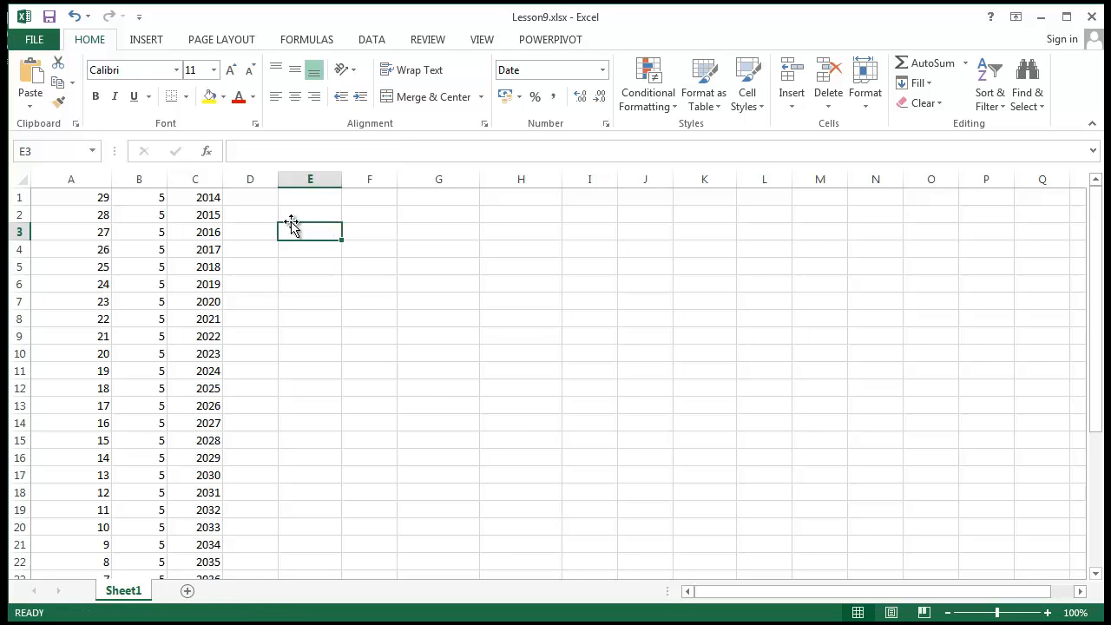
- Enter =DATE(C1;B1;A1) in cell E1 to combine the year, month and day of row 1 into a date
click(251, 202)
click(301, 198)
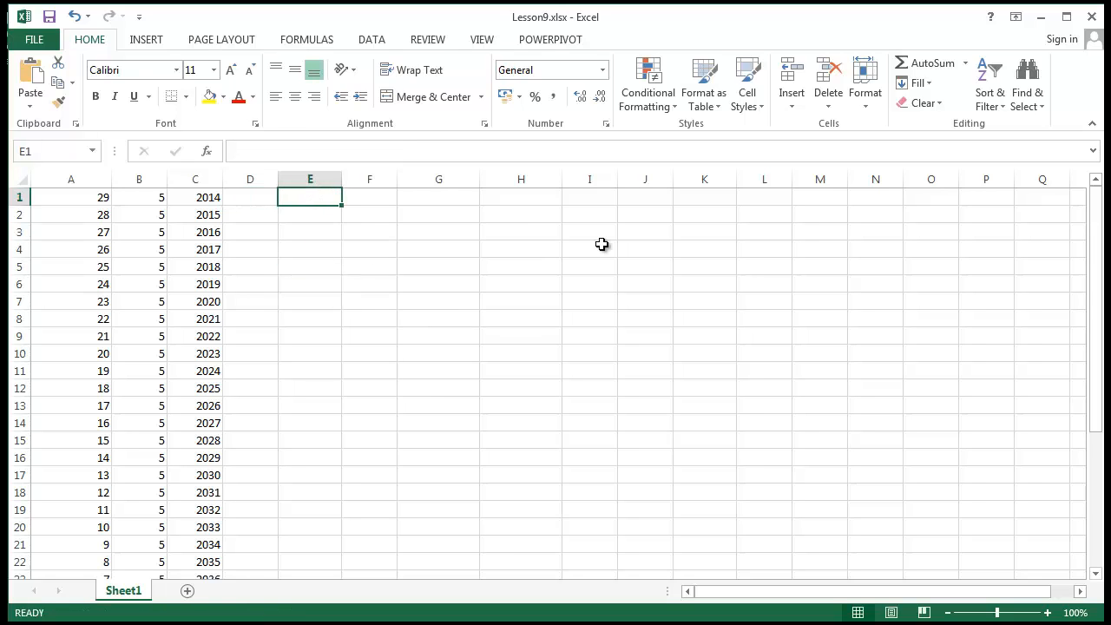
text(=Date)
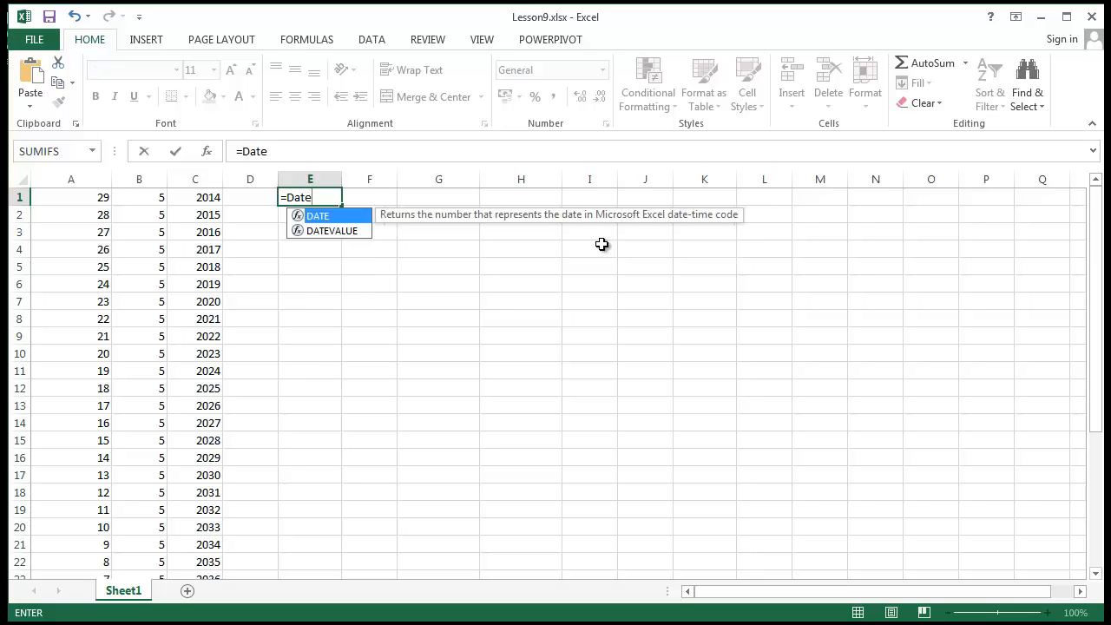
text(()
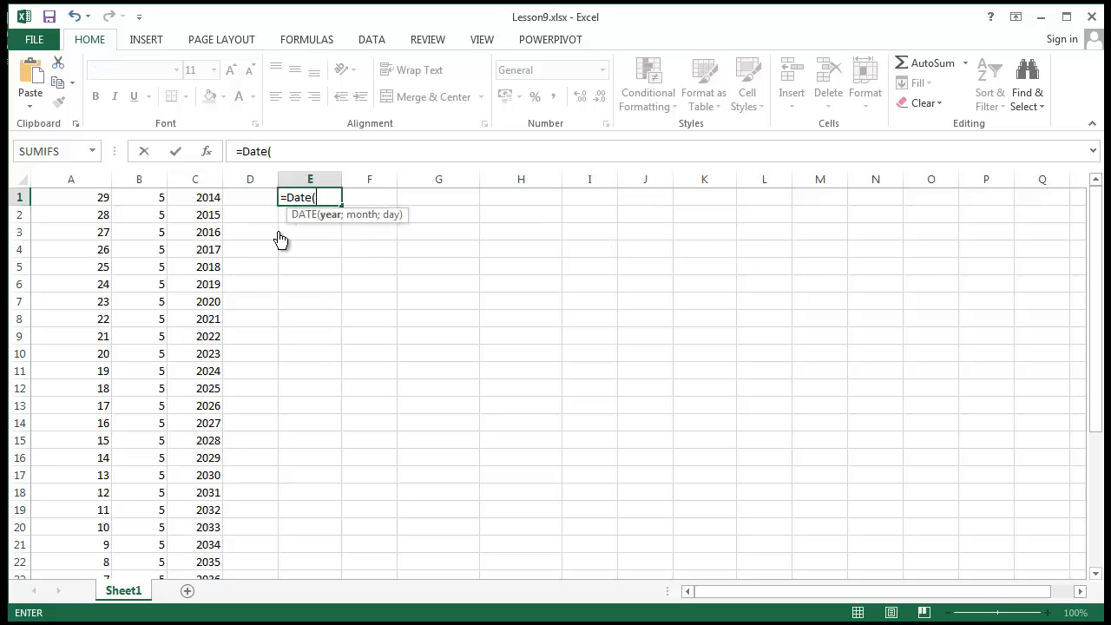
click(189, 200)
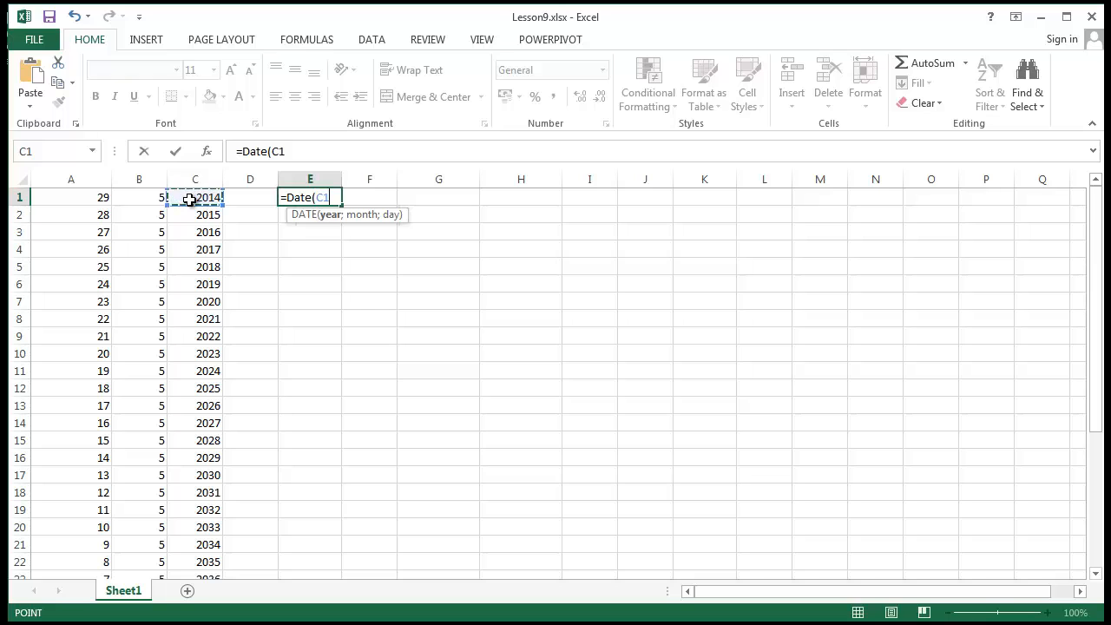
text(;)
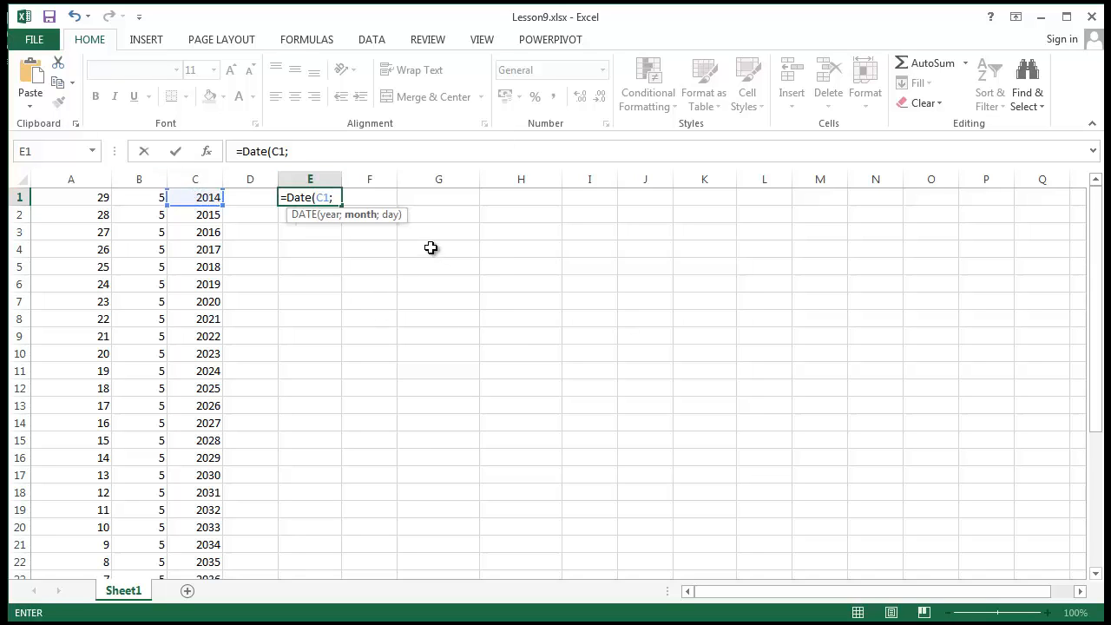
click(157, 200)
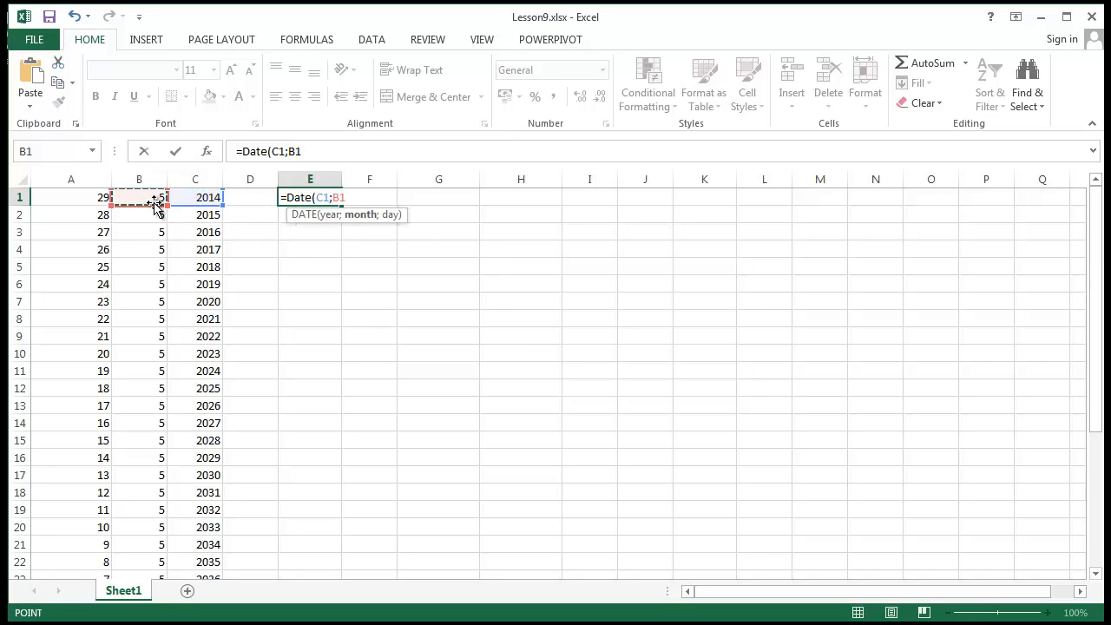
text(;)
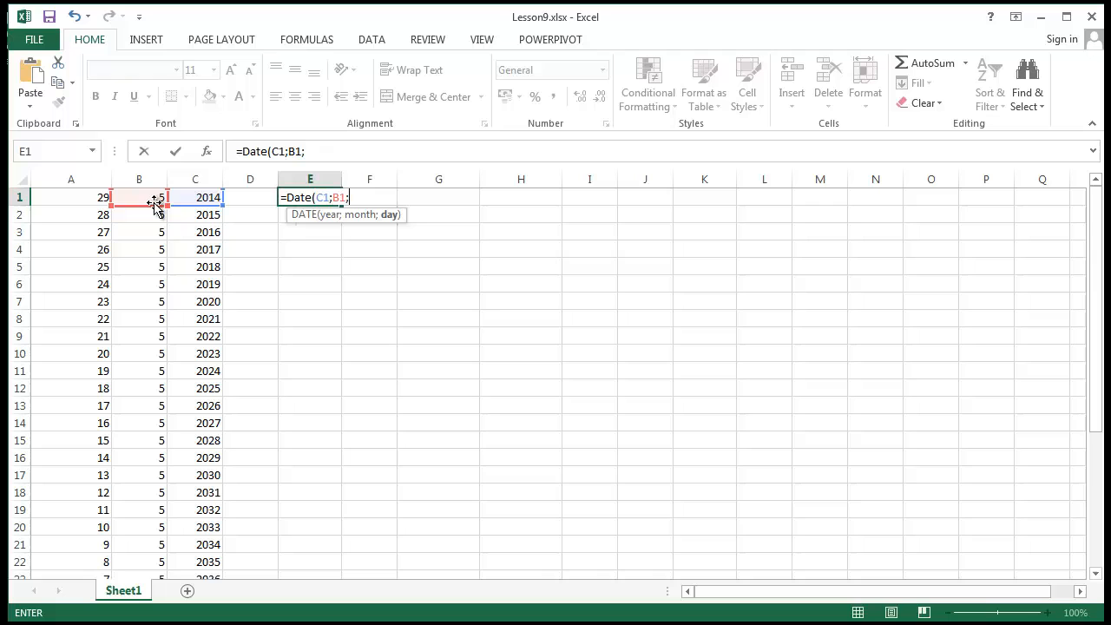
click(98, 199)
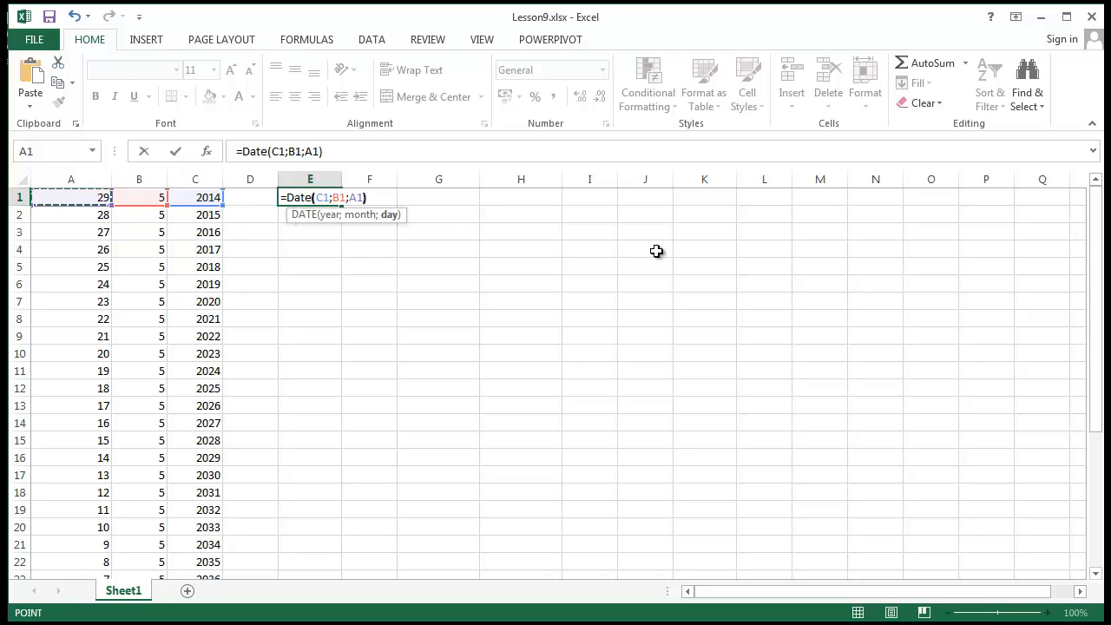
key(Return)
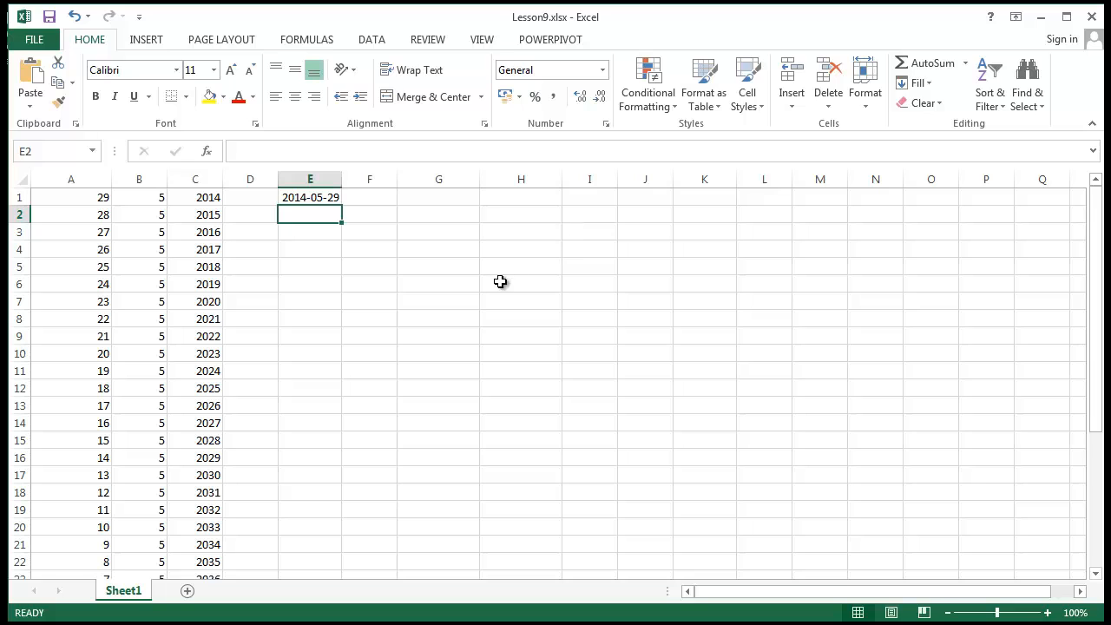
- Fill the DATE formula from E1 down column E through row 33
click(314, 199)
click(103, 204)
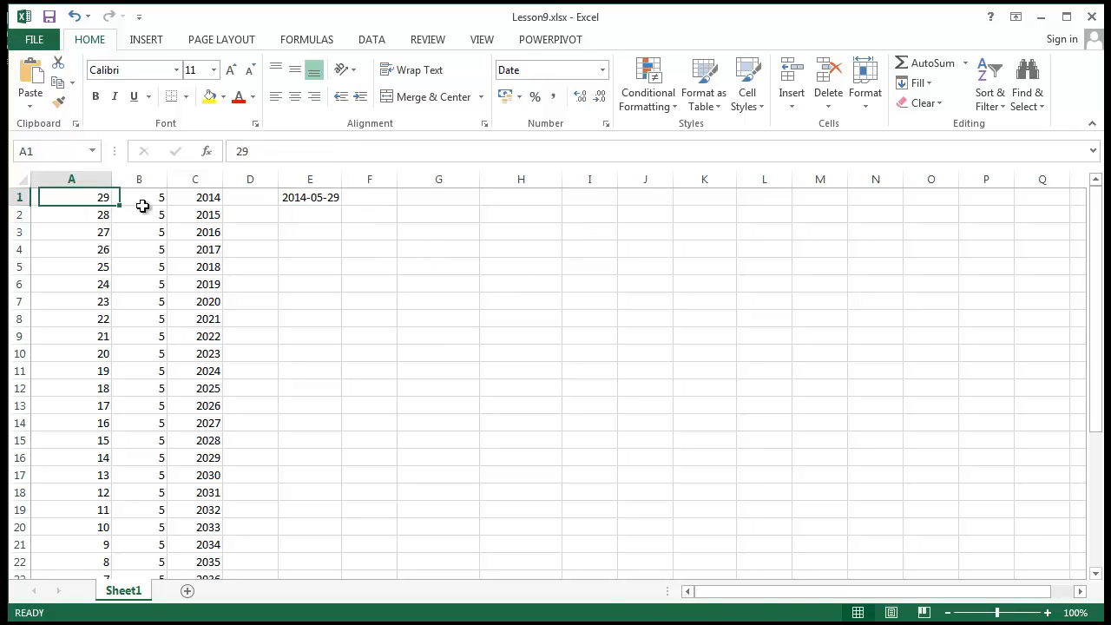
drag(143, 206, 218, 197)
click(310, 198)
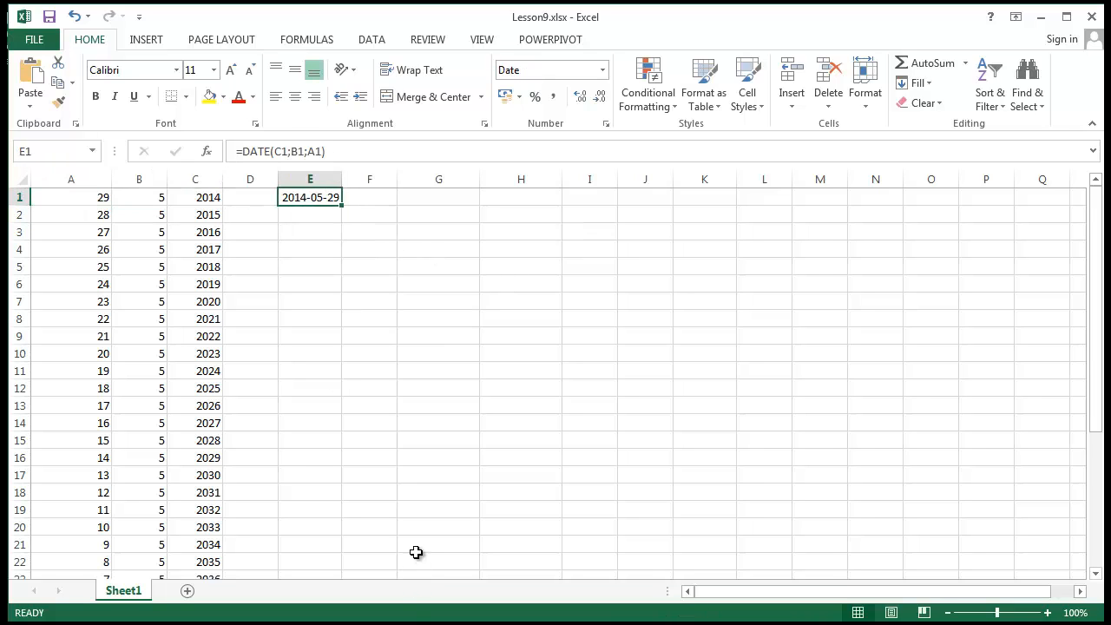
drag(345, 208, 305, 526)
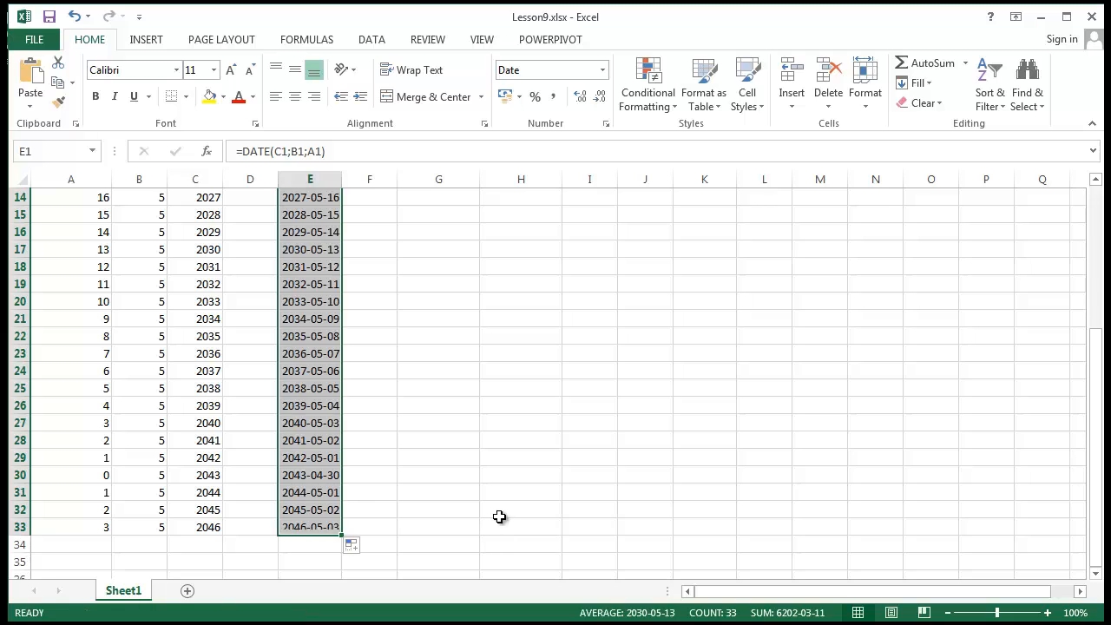
click(500, 514)
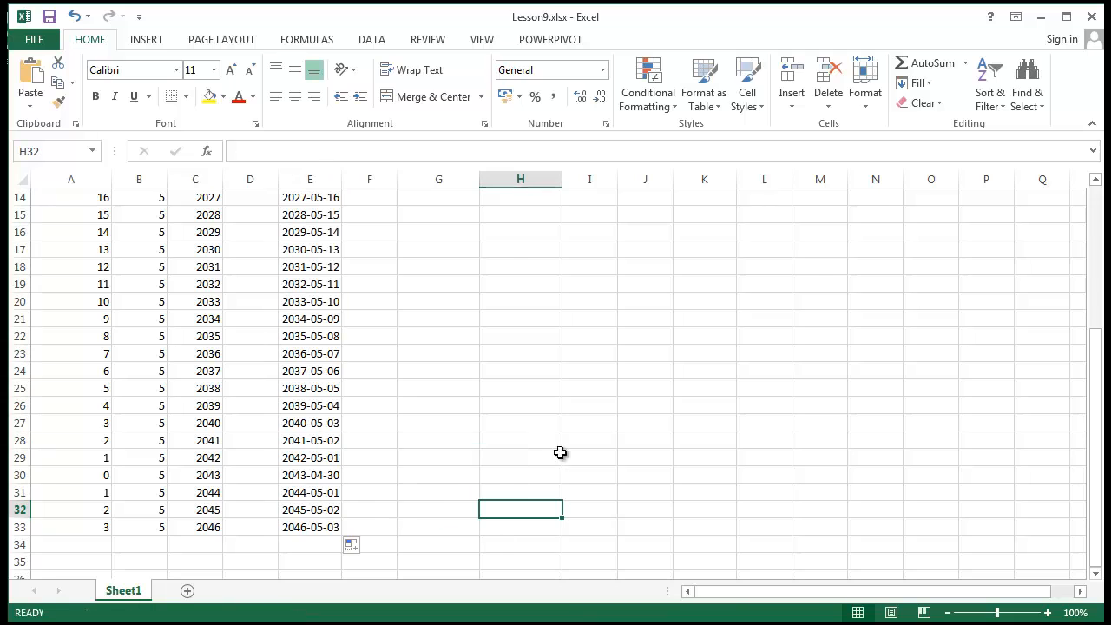
- Compare the day, month and year in row 33 with the date in E33, and check the DATE formulas in E10 and E1
click(205, 531)
click(144, 530)
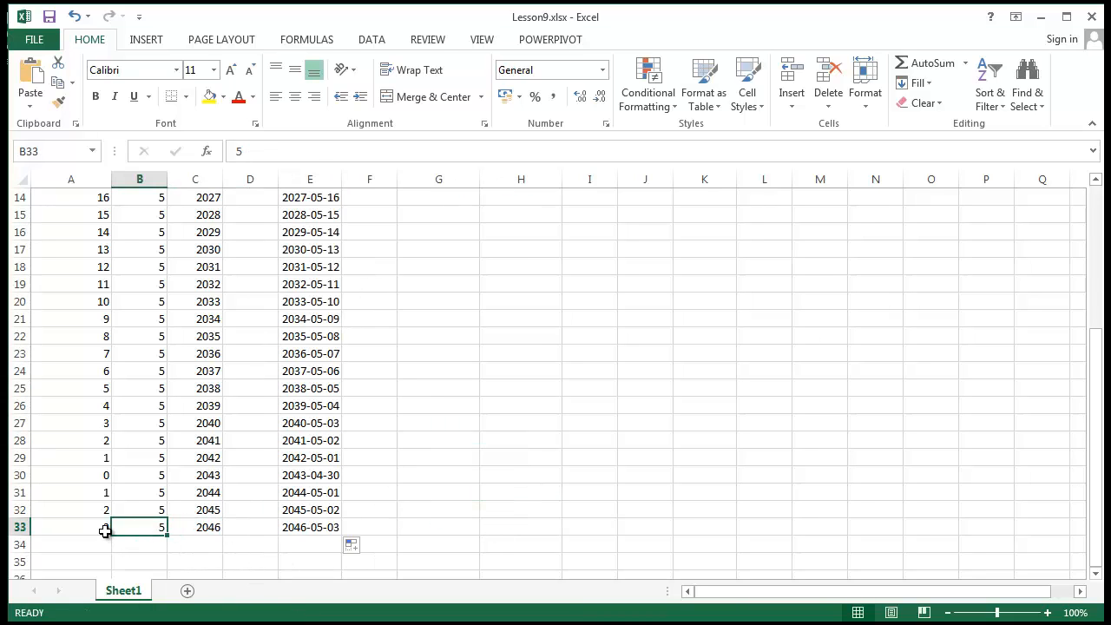
click(104, 530)
click(166, 530)
click(212, 525)
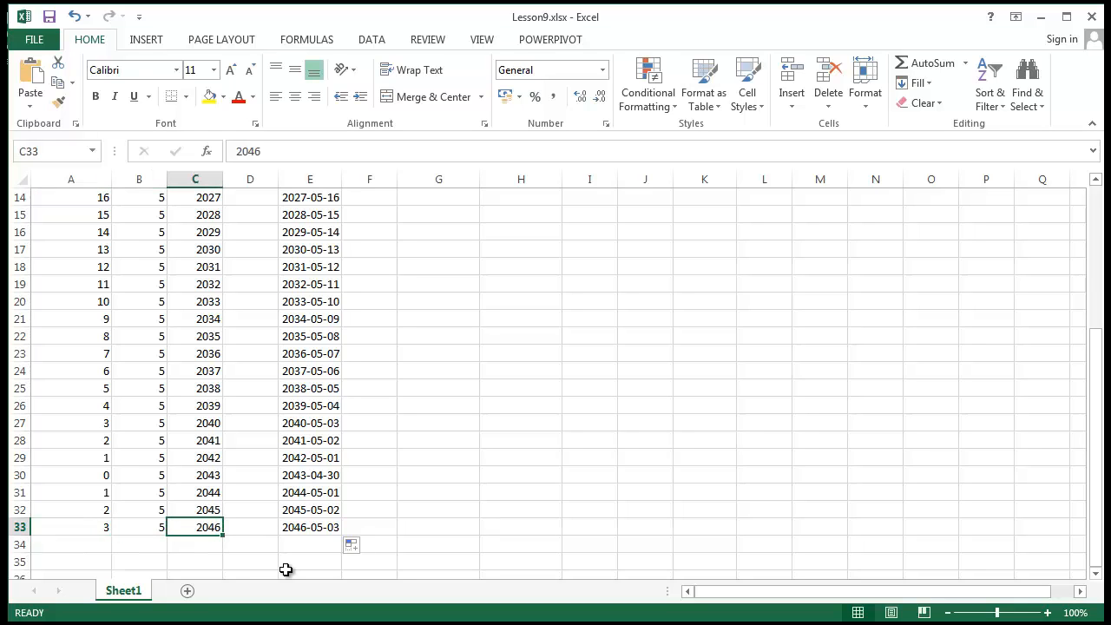
click(298, 529)
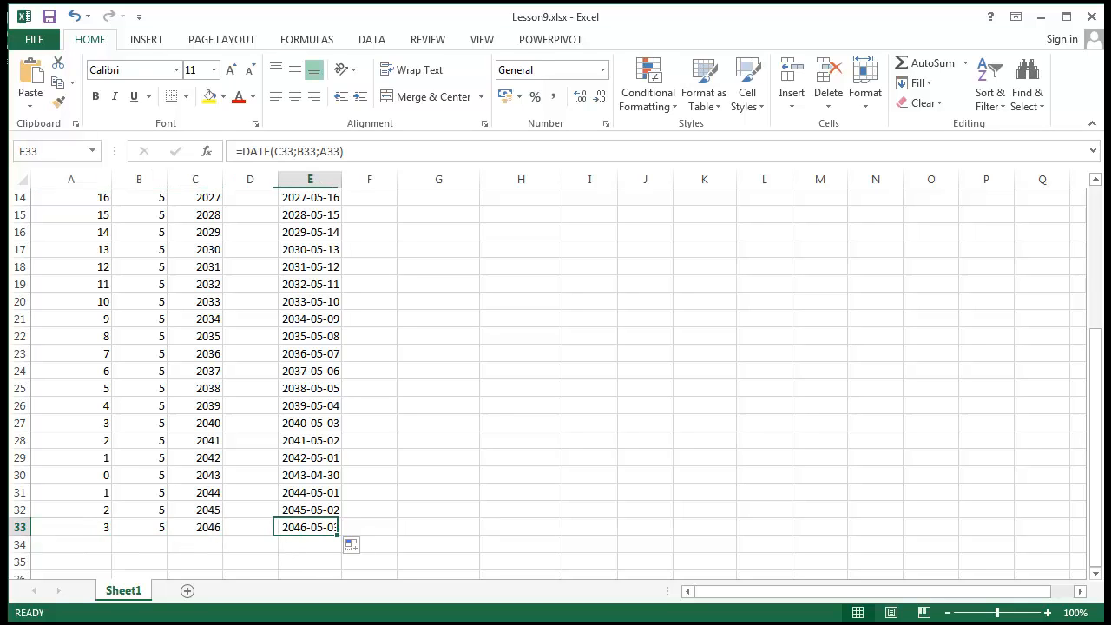
scroll(485, 396, up, 2)
scroll(485, 396, up, 3)
click(301, 333)
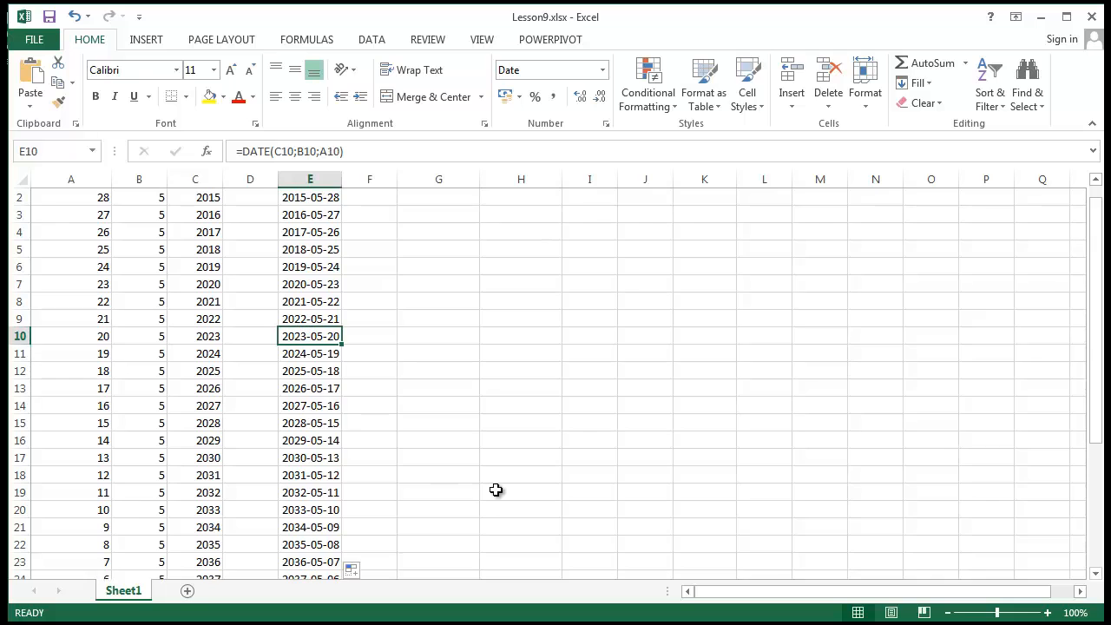
scroll(496, 490, up, 1)
click(318, 232)
key(Up)
key(Up)
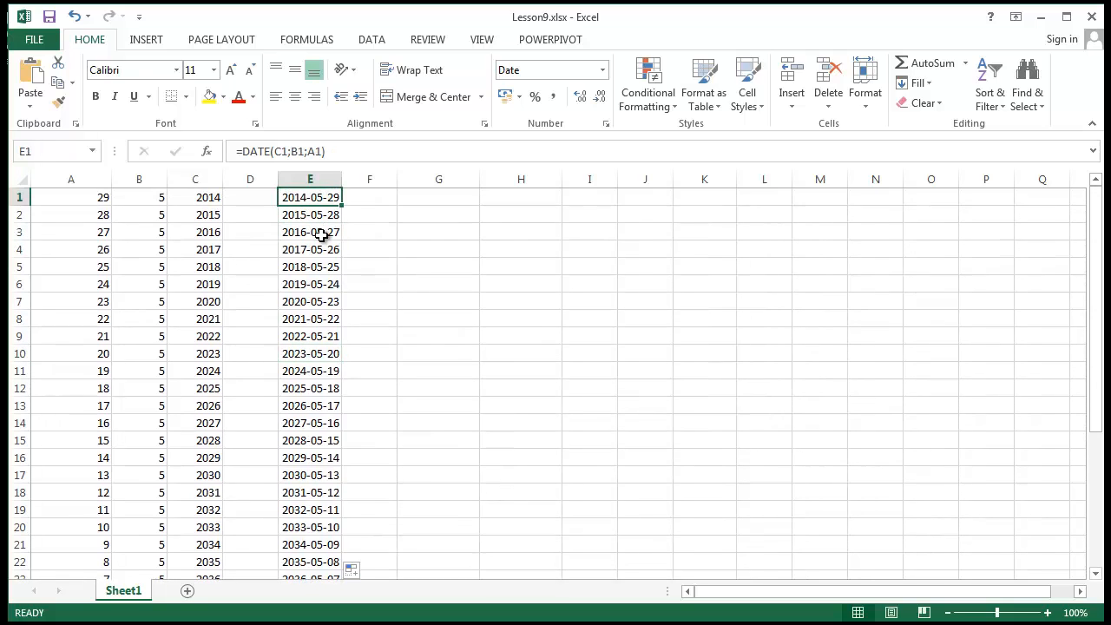
- Review the source values in columns A to C against the combined dates in column E, including row 7
drag(481, 354, 483, 338)
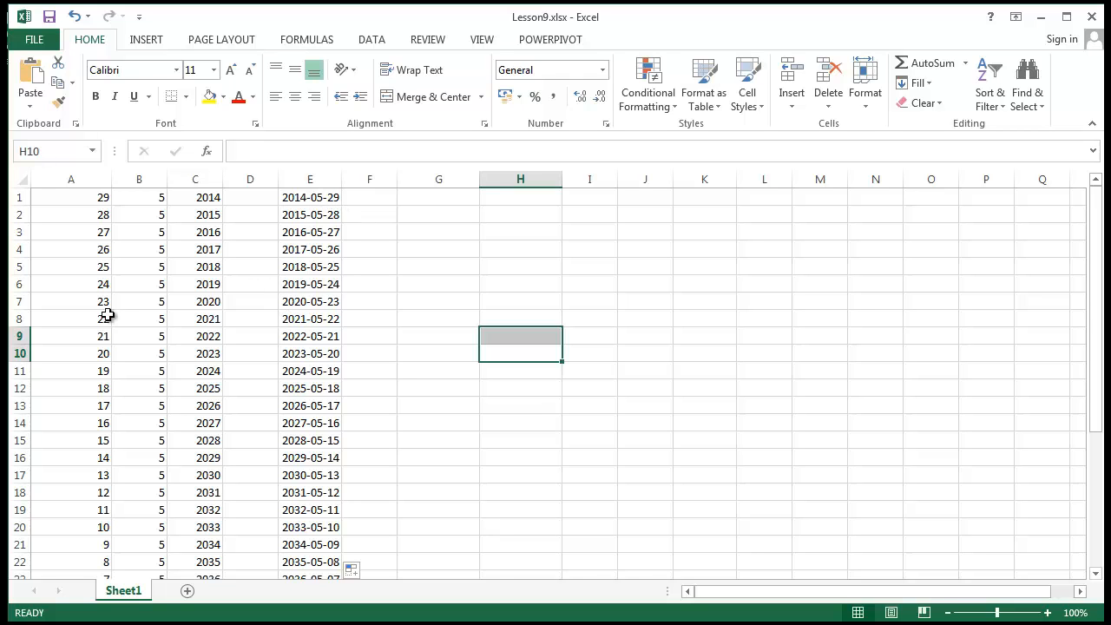
drag(65, 201, 261, 512)
click(318, 425)
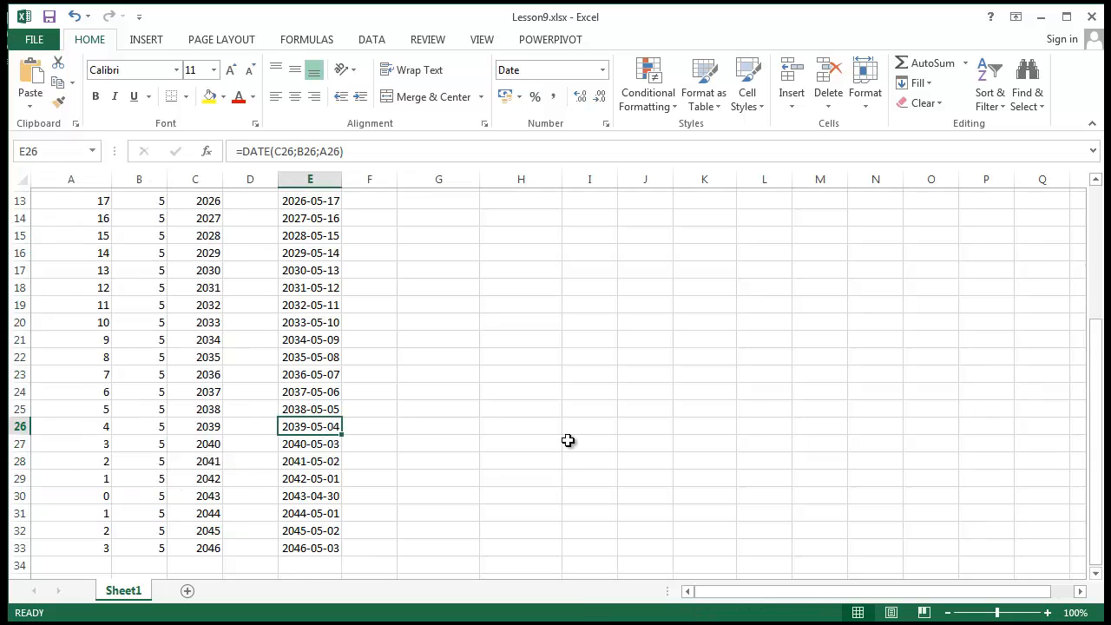
scroll(568, 442, up, 4)
click(309, 295)
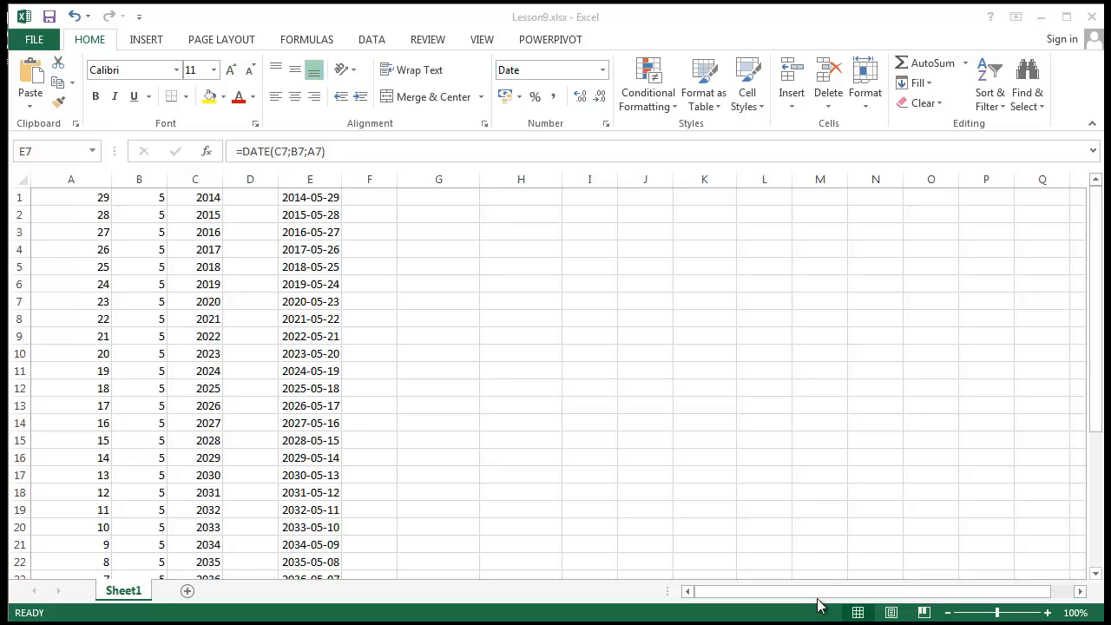
click(339, 316)
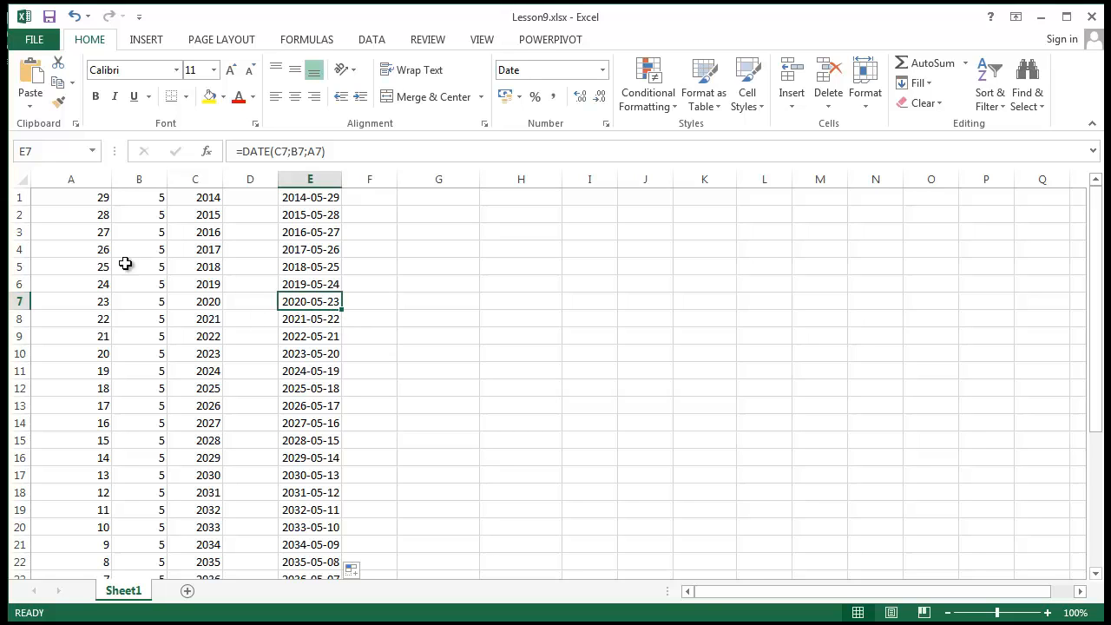
drag(81, 300, 310, 303)
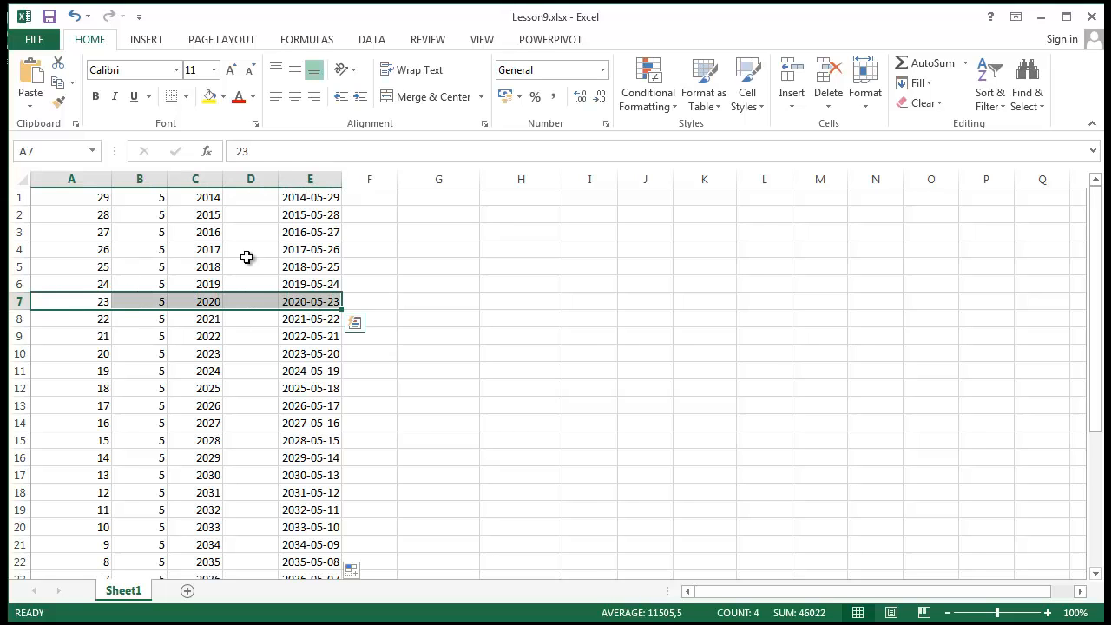
- Fill cells A7 through E7 with yellow and check the month value in B7
click(209, 98)
click(668, 315)
click(136, 305)
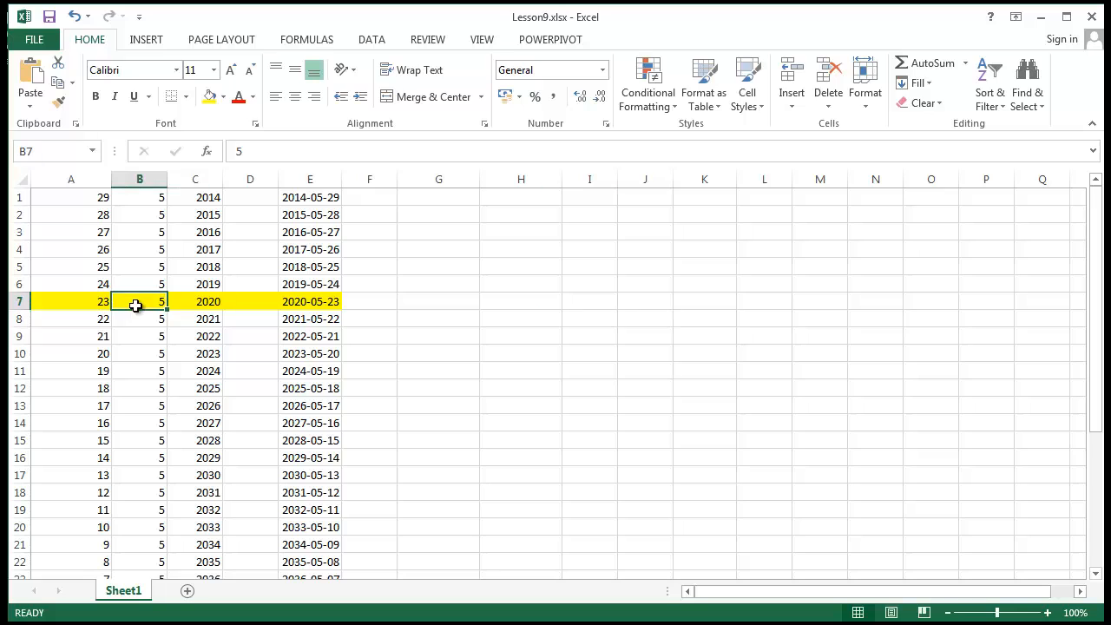
click(284, 149)
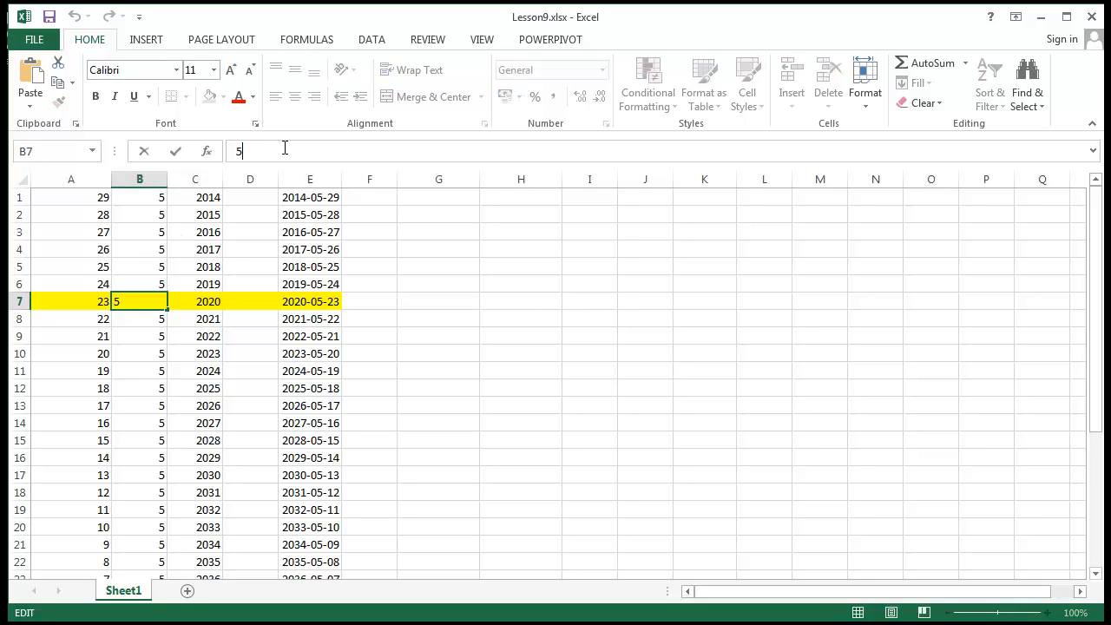
- Negate the month argument in E7, making the formula =DATE(C7;-B7;A7)
click(304, 304)
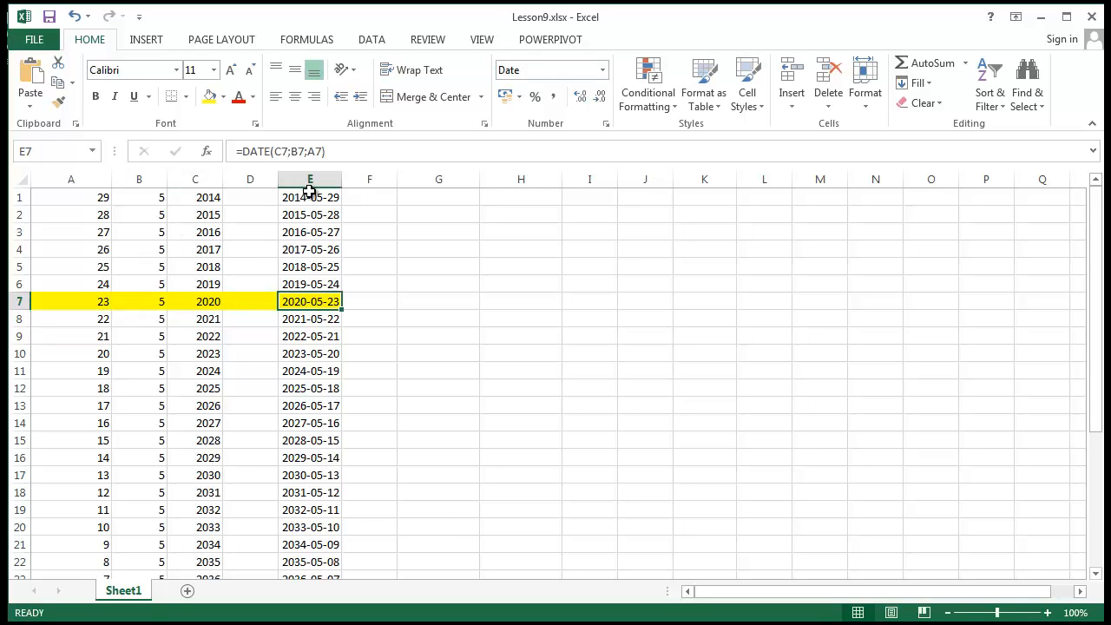
click(293, 149)
text(-)
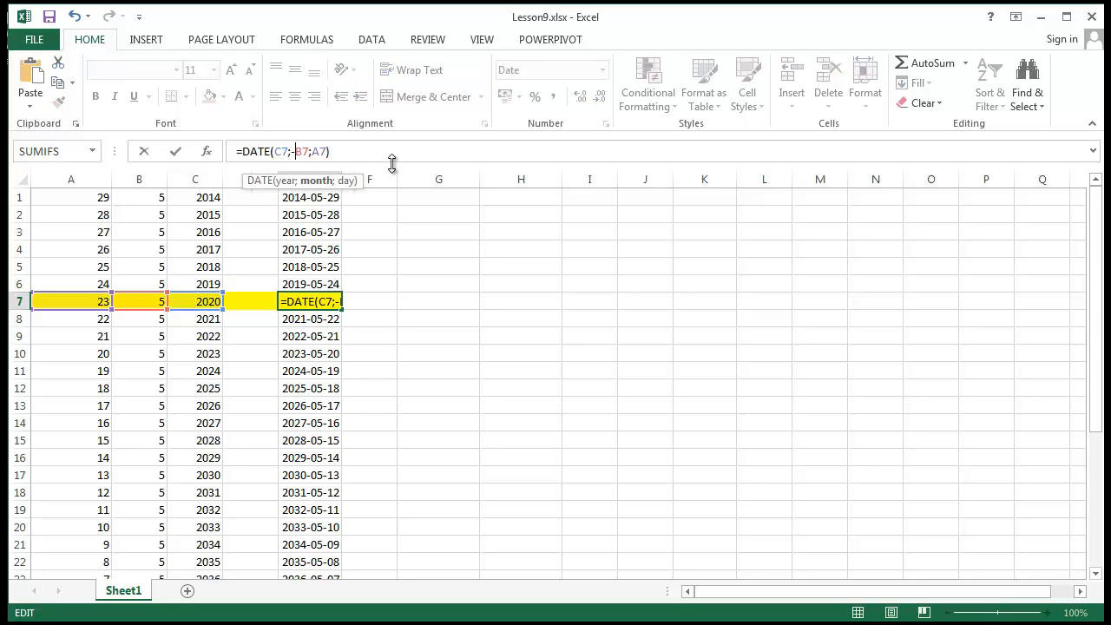
key(Return)
click(557, 395)
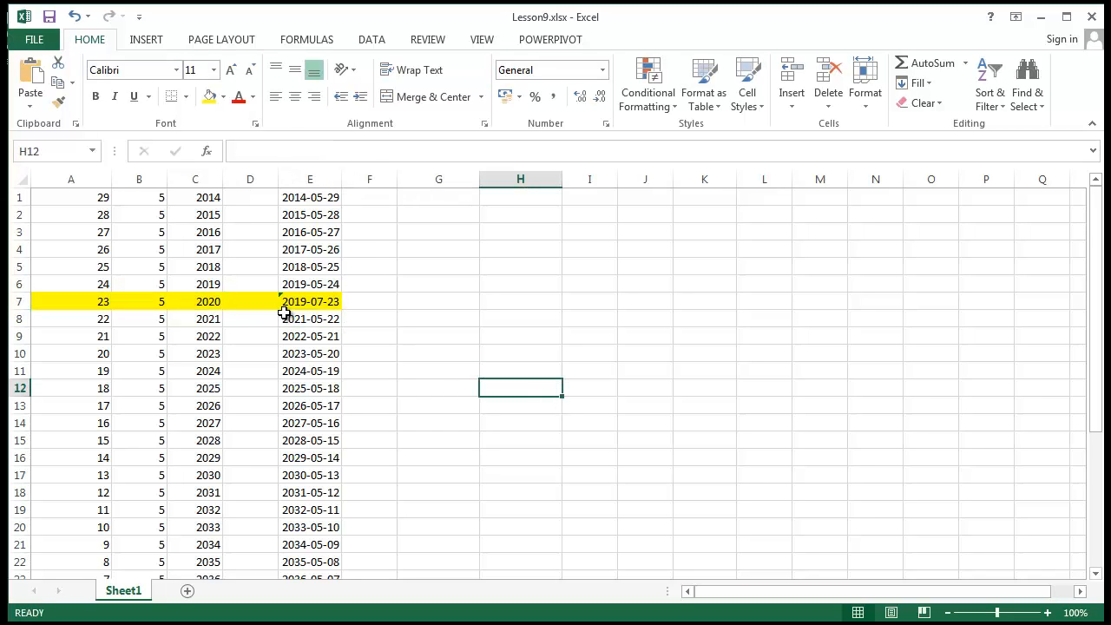
- Review the formula and date in E7 against the day, month and year values in A1:C33
click(286, 306)
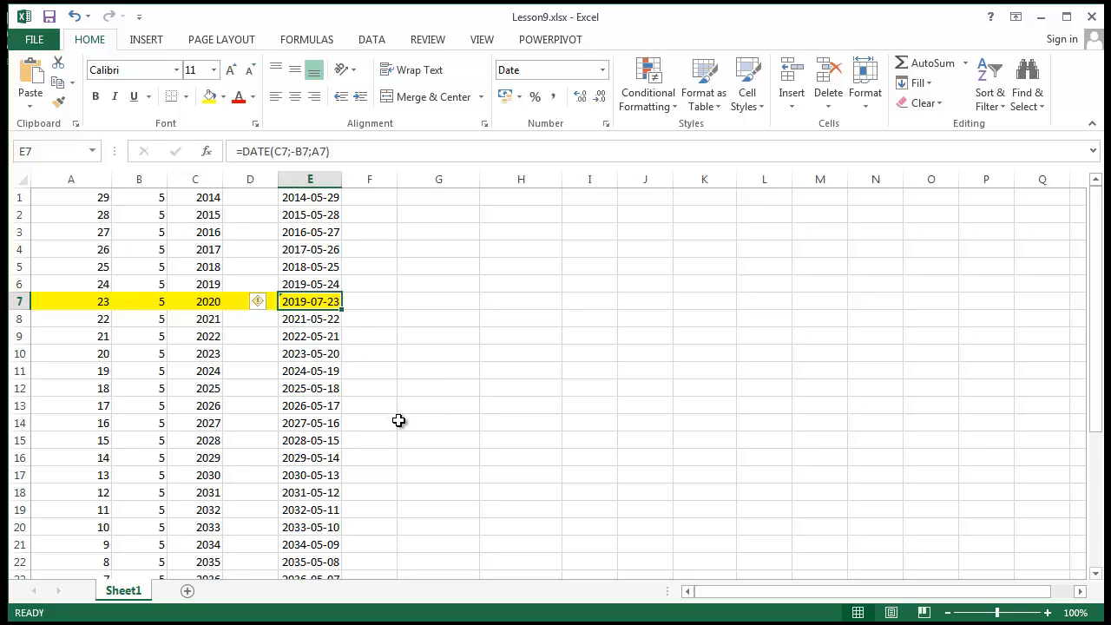
click(463, 420)
click(310, 308)
drag(67, 198, 199, 547)
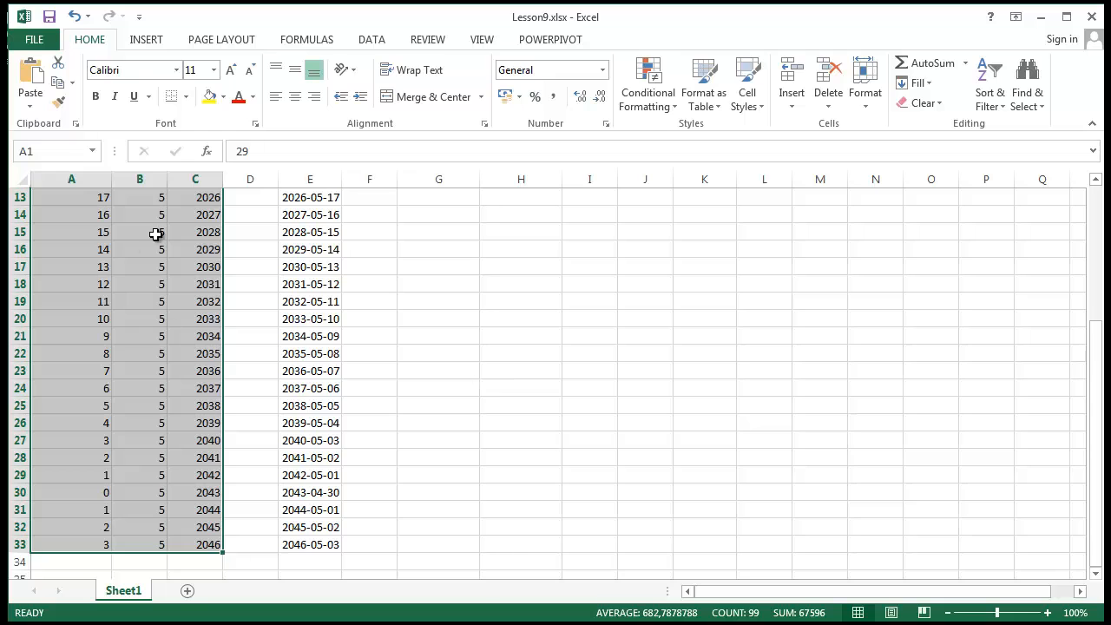
click(490, 300)
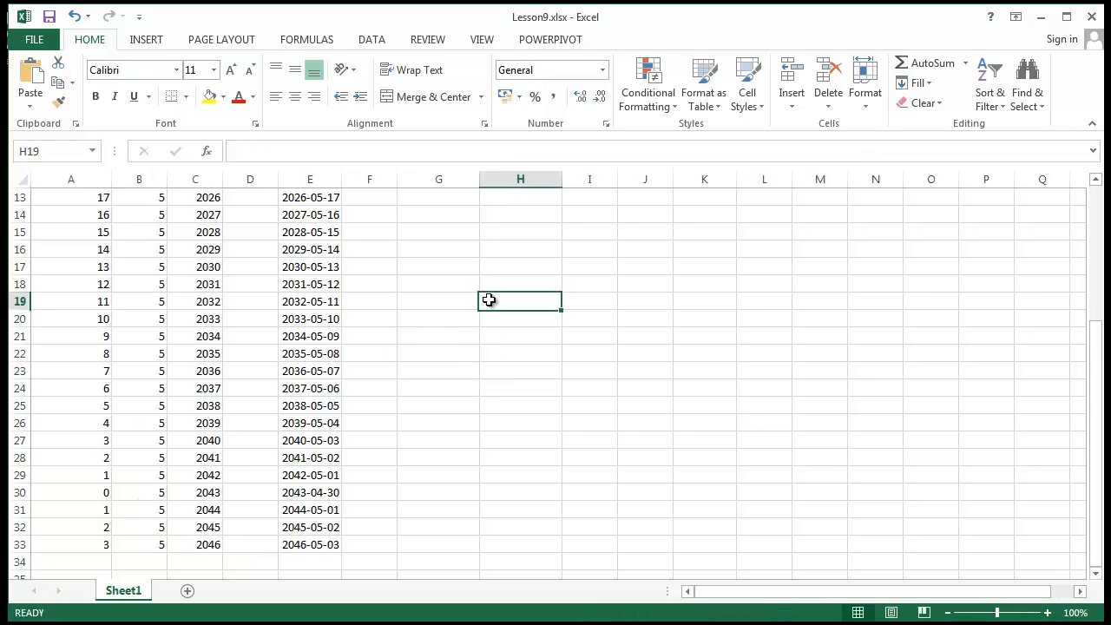
scroll(489, 298, up, 4)
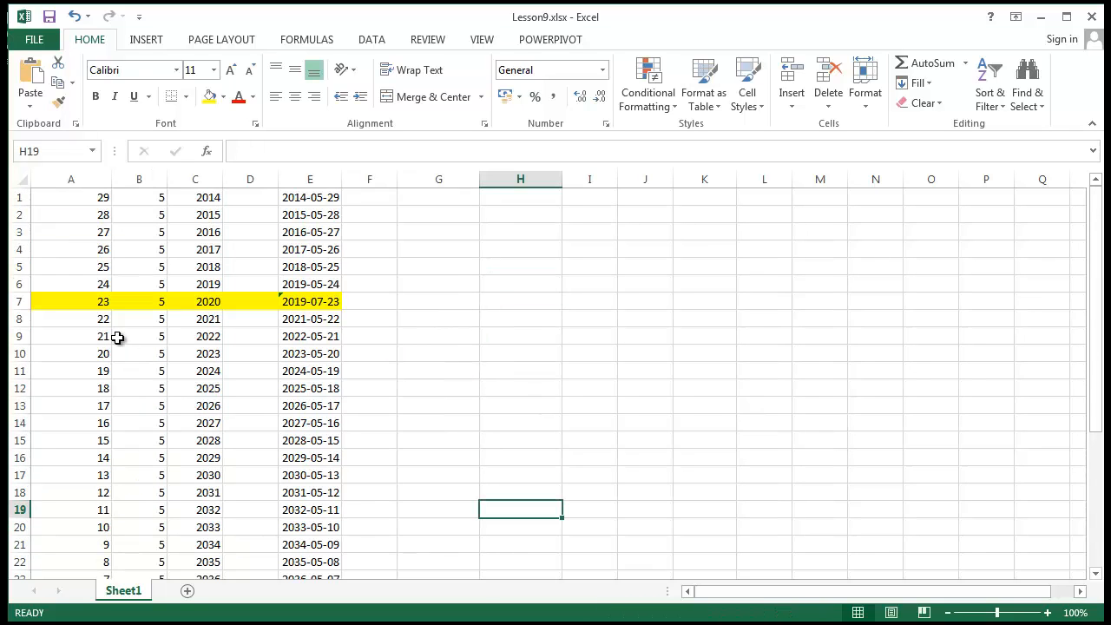
- Add 5 to the day argument in E7, making the formula =DATE(C7;-B7;A7+5)
click(310, 298)
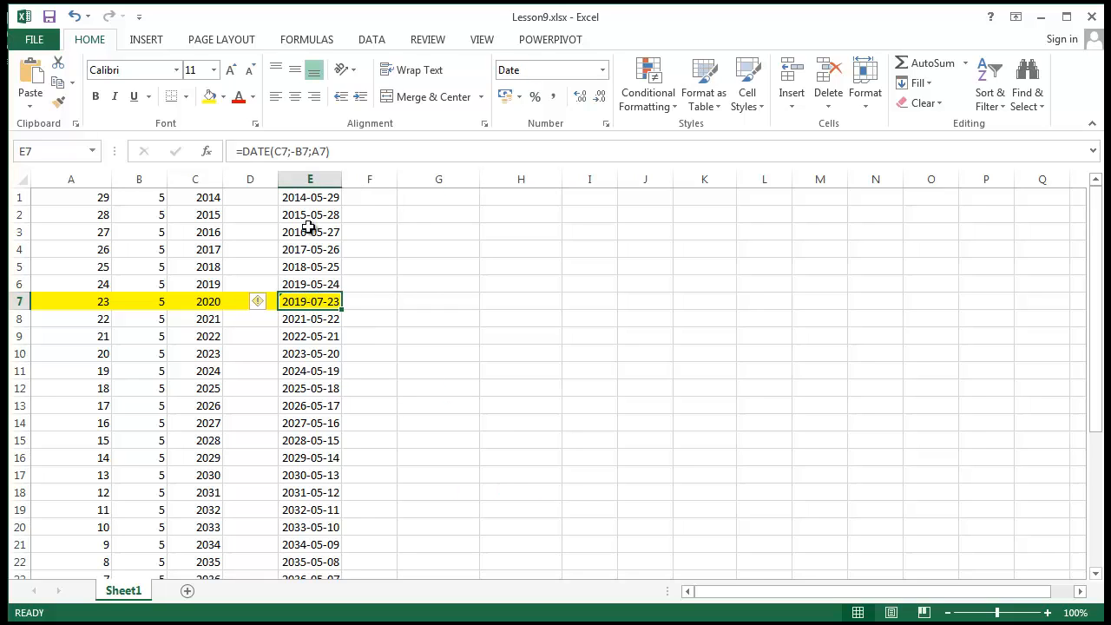
click(328, 152)
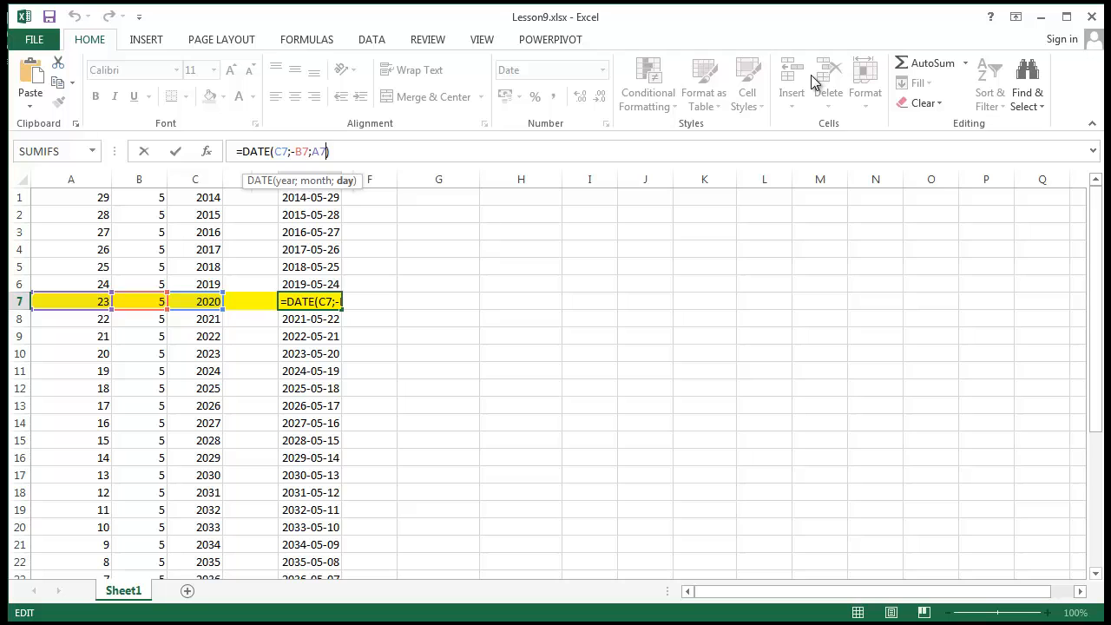
text(+5)
key(Return)
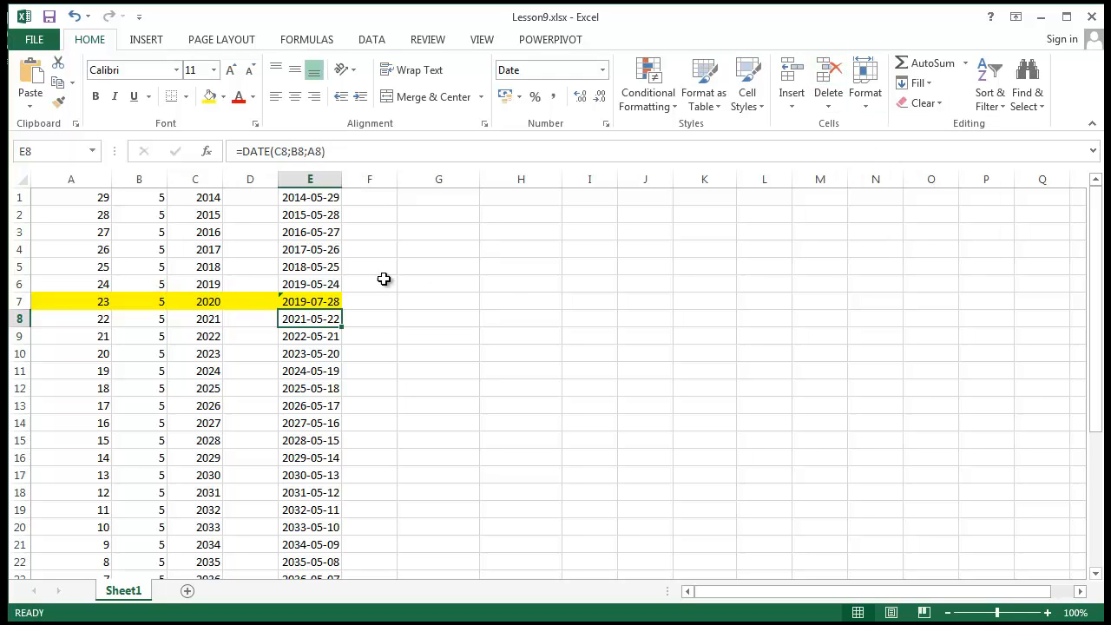
- Try changing the year argument of the DATE formula in E7 to C712
click(315, 299)
click(289, 152)
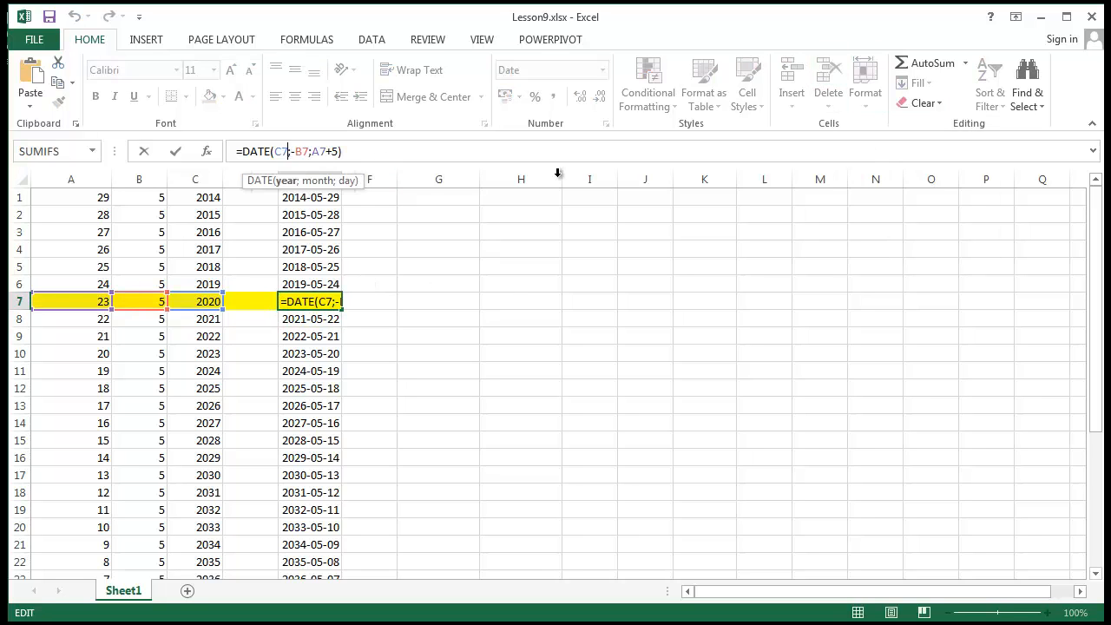
text(12)
key(Return)
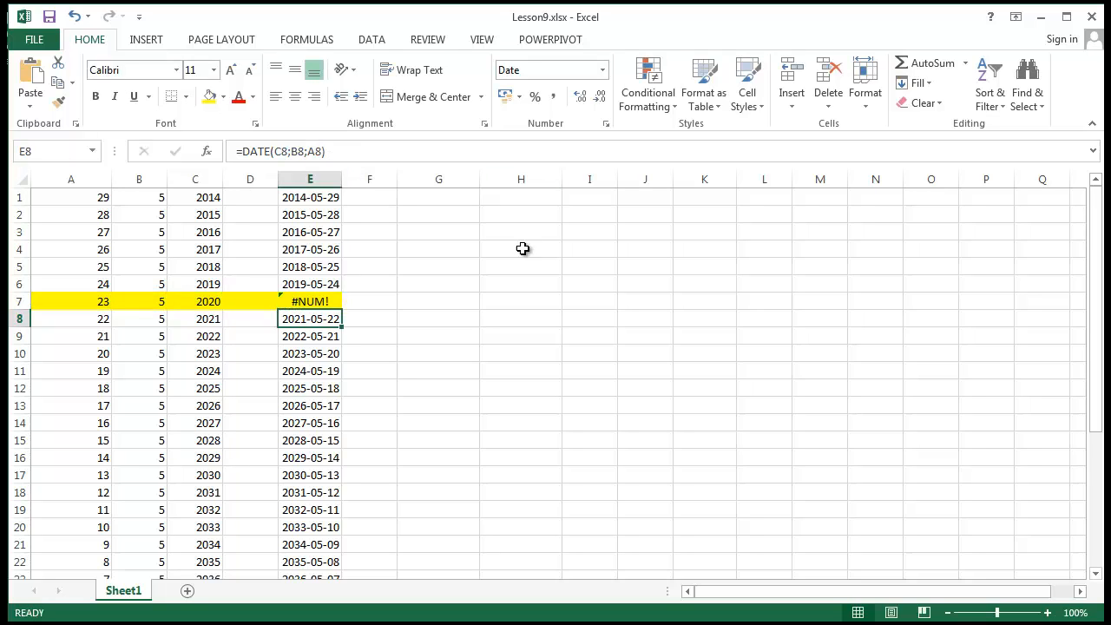
- Correct the year argument in E7 to C7-2, making the formula =DATE(C7-2;-B7;A7+5)
click(311, 302)
click(300, 152)
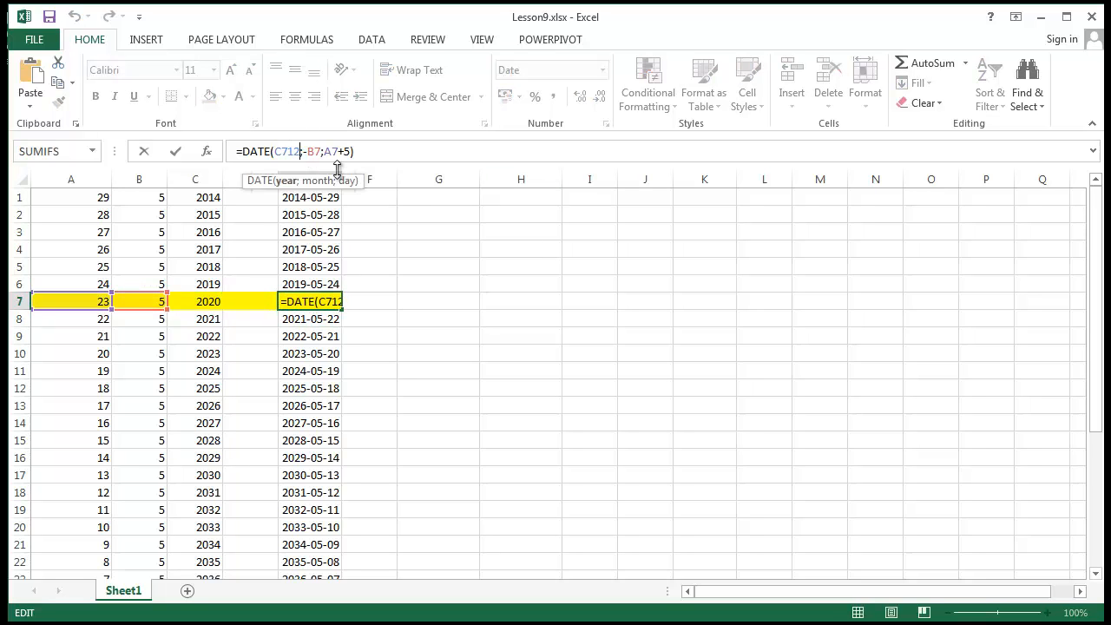
key(BackSpace)
key(BackSpace)
text(-2)
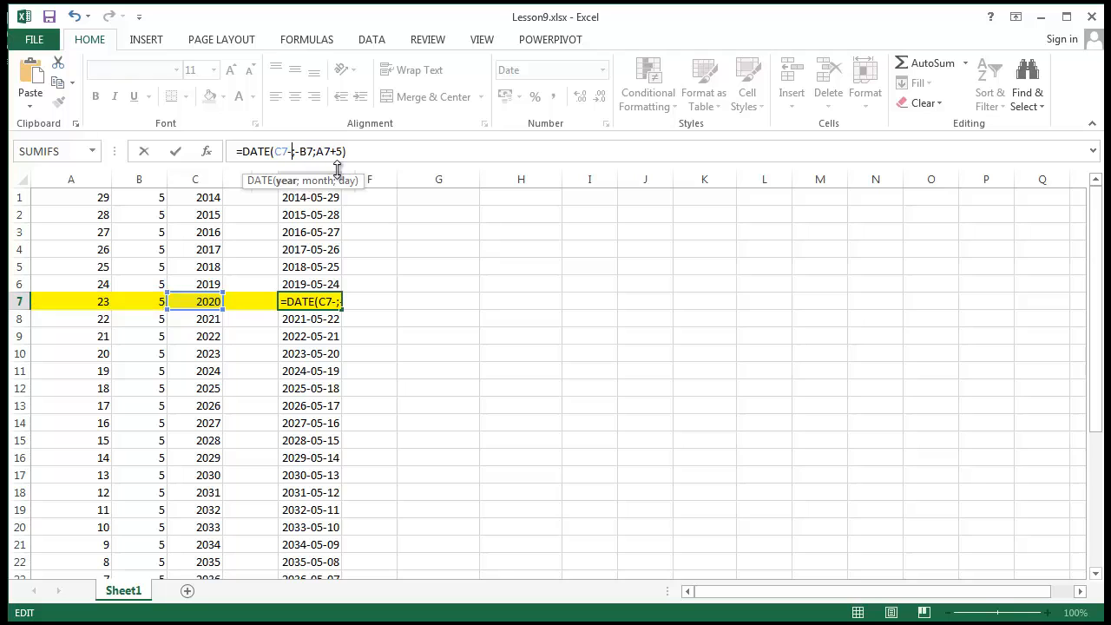
key(Return)
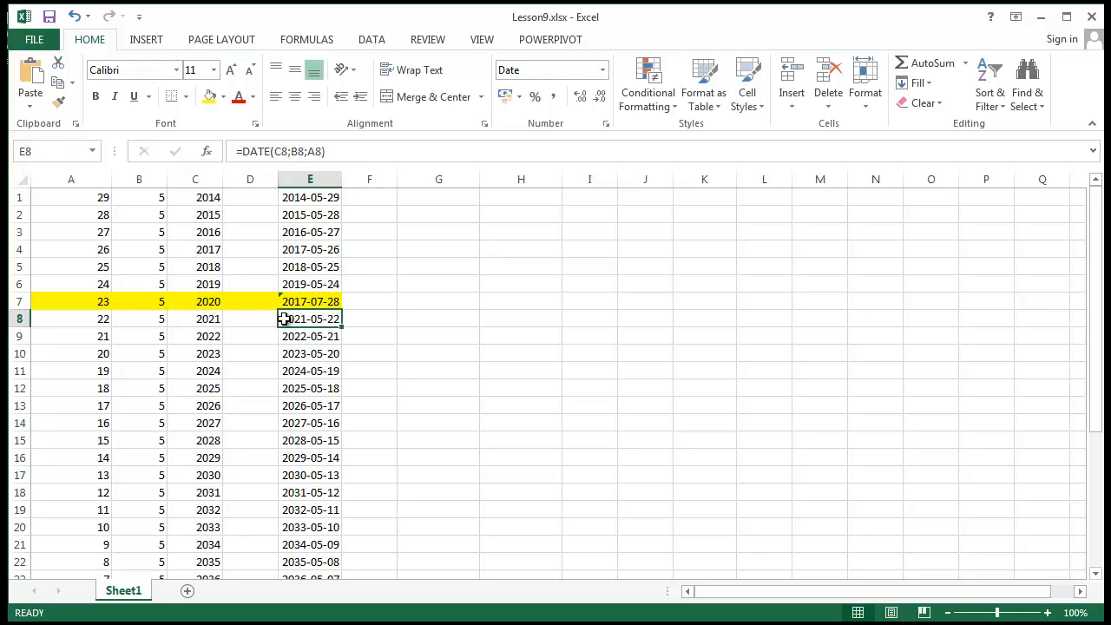
click(313, 301)
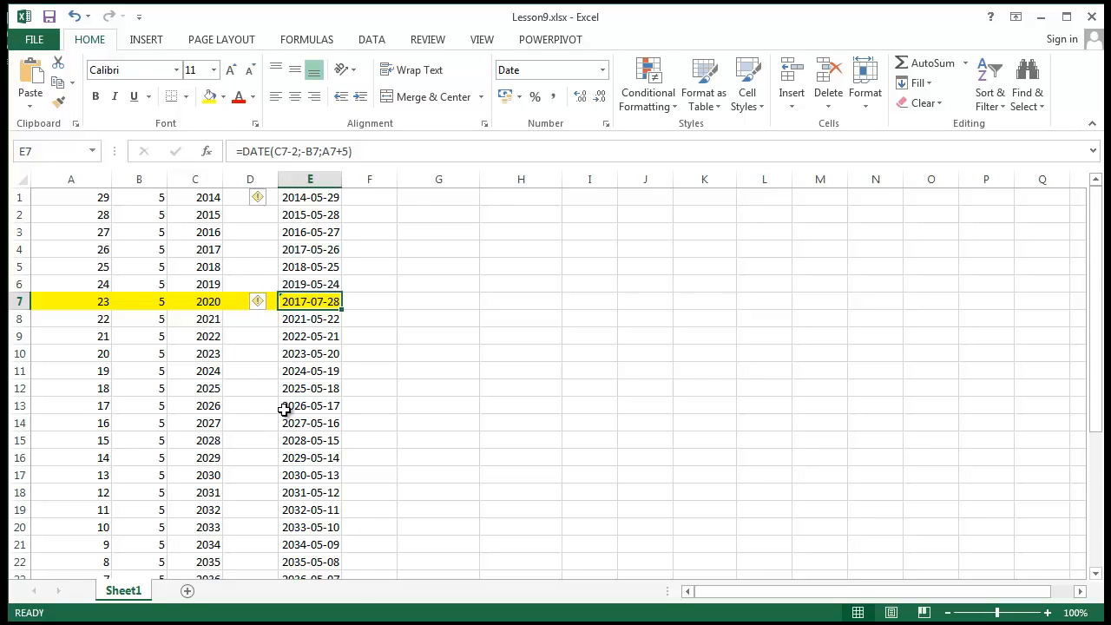
- Fill the row ranges A22:E22 and A13:E13 with yellow
scroll(280, 409, down, 3)
drag(67, 405, 311, 406)
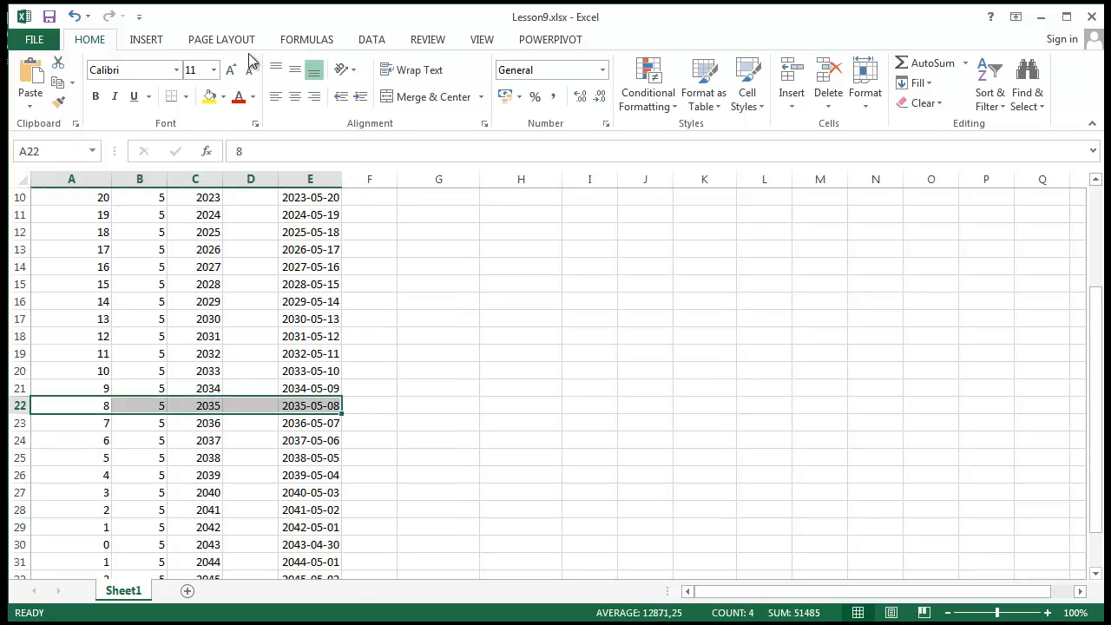
click(210, 97)
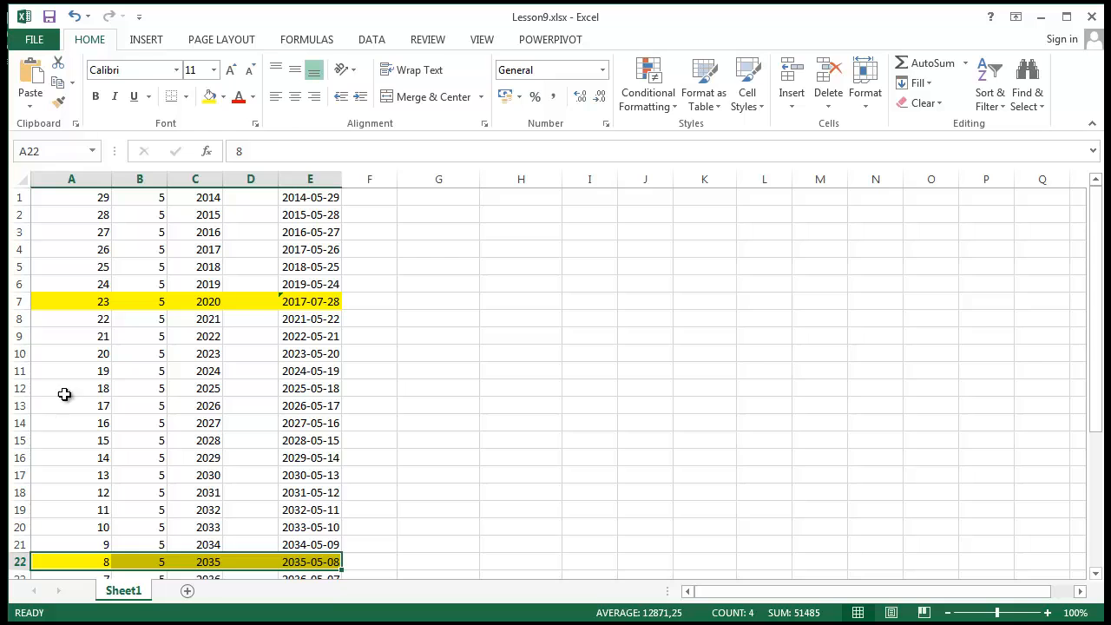
drag(61, 406, 293, 404)
click(217, 99)
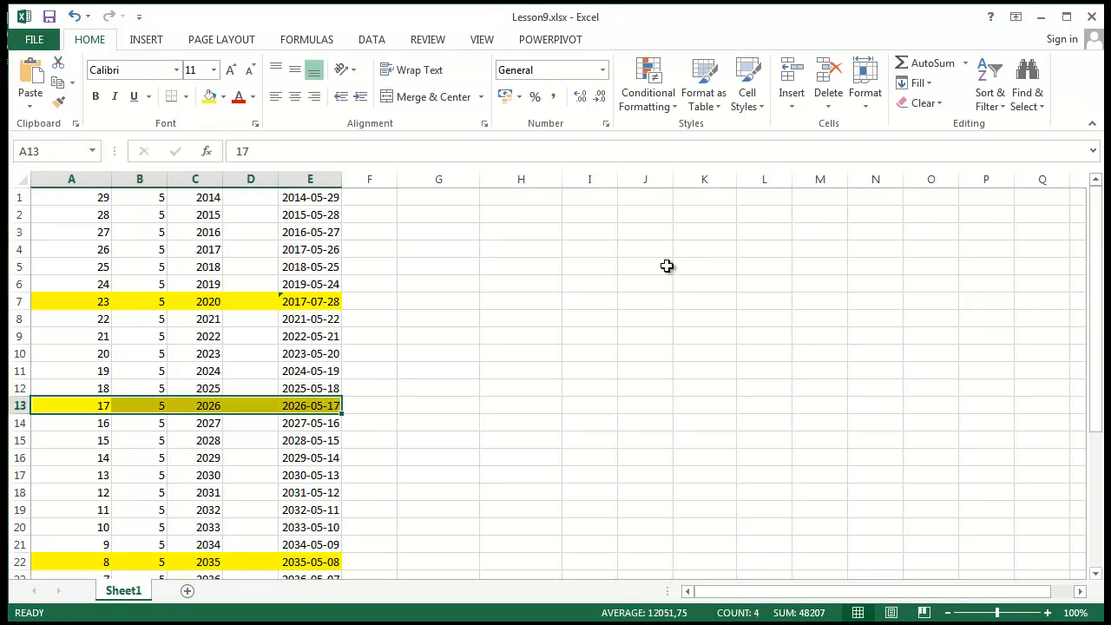
- Fill the row ranges A26:E26 and A2:E2 with yellow
scroll(124, 300, down, 6)
drag(44, 322, 300, 319)
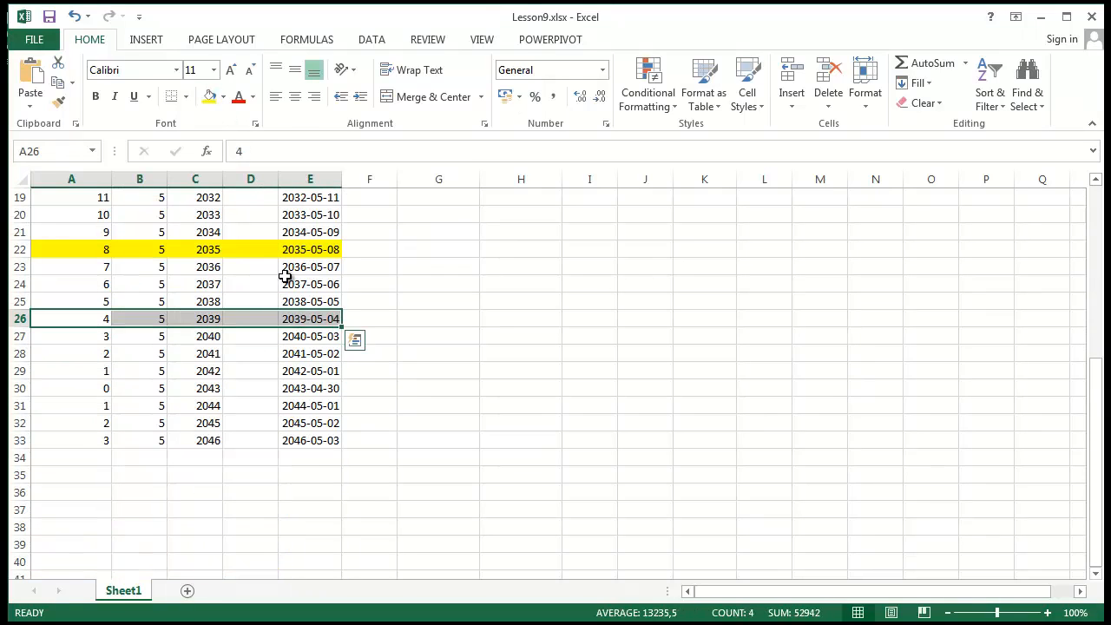
click(209, 96)
scroll(71, 220, up, 6)
drag(71, 219, 305, 214)
click(210, 97)
click(570, 228)
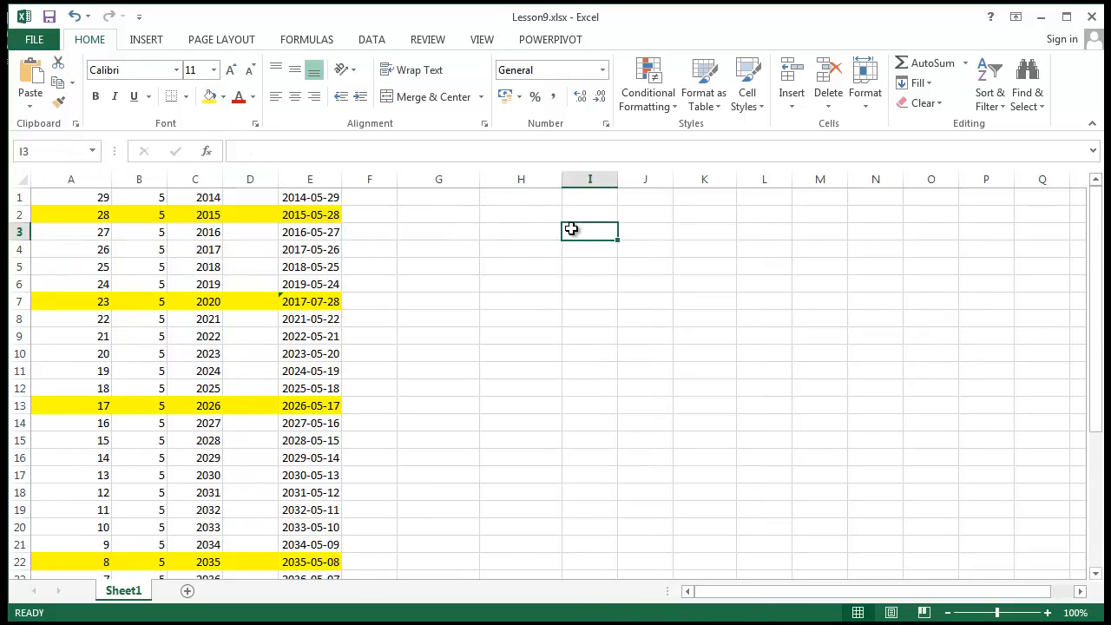
click(303, 212)
click(375, 207)
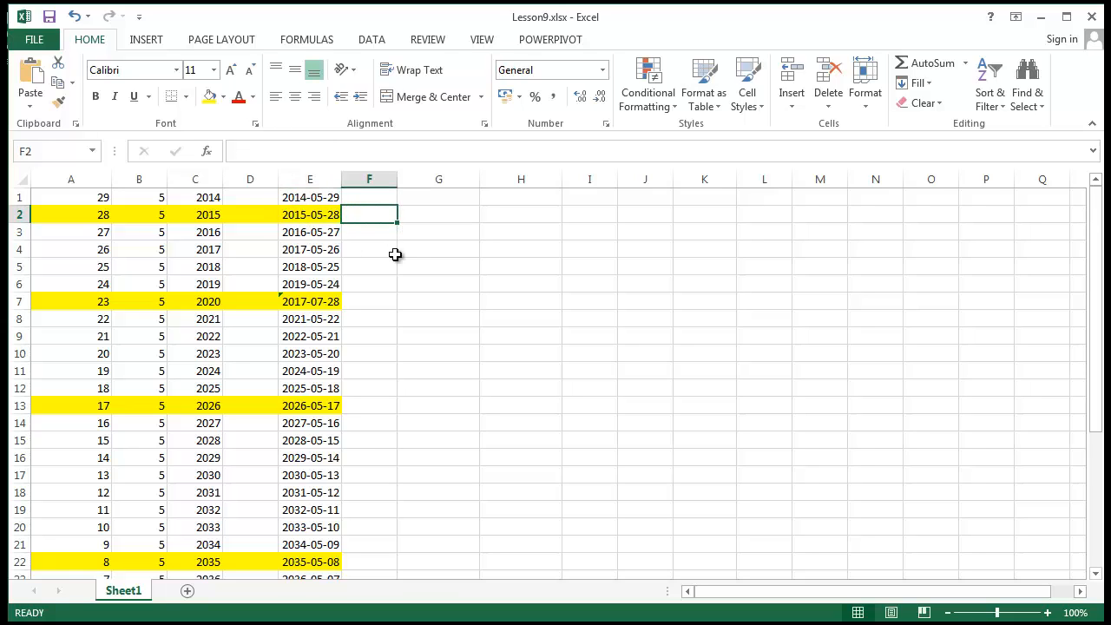
click(330, 299)
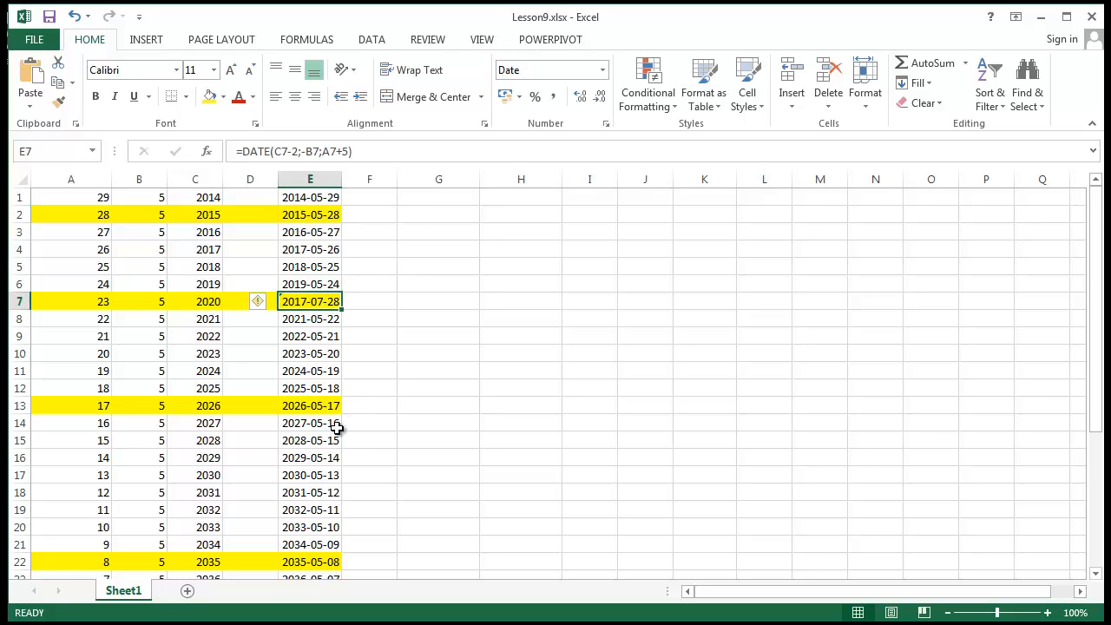
click(388, 308)
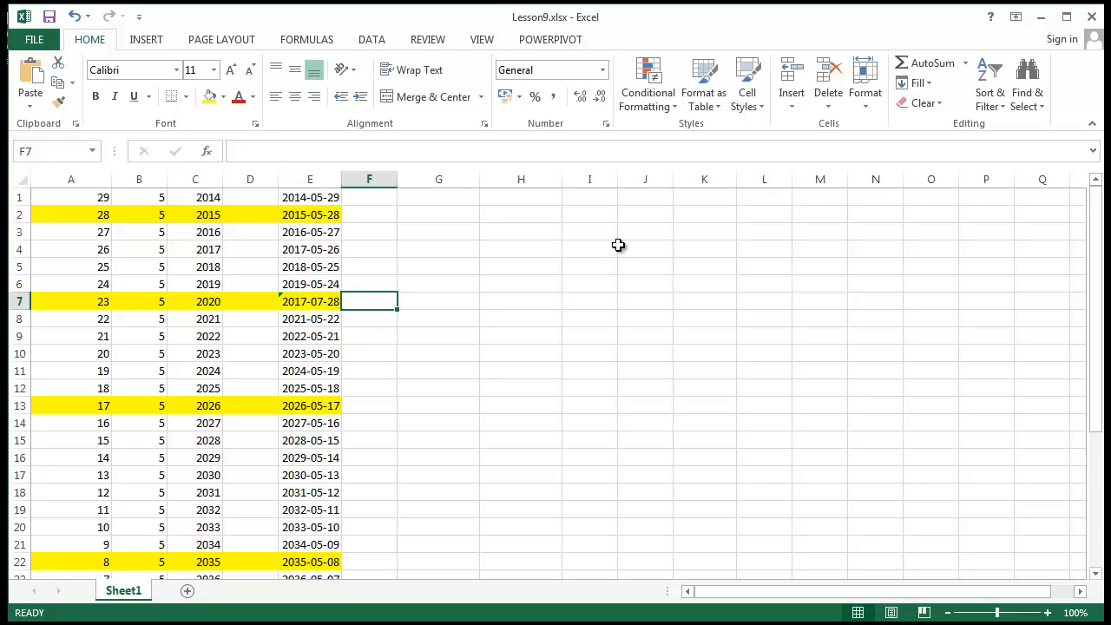
text(Y)
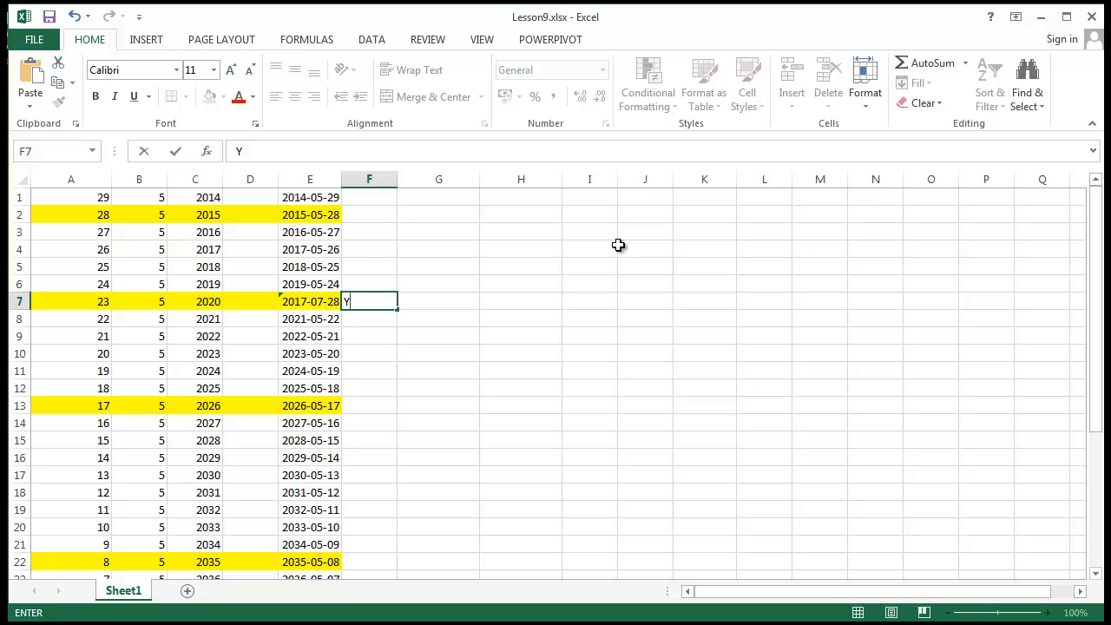
key(Escape)
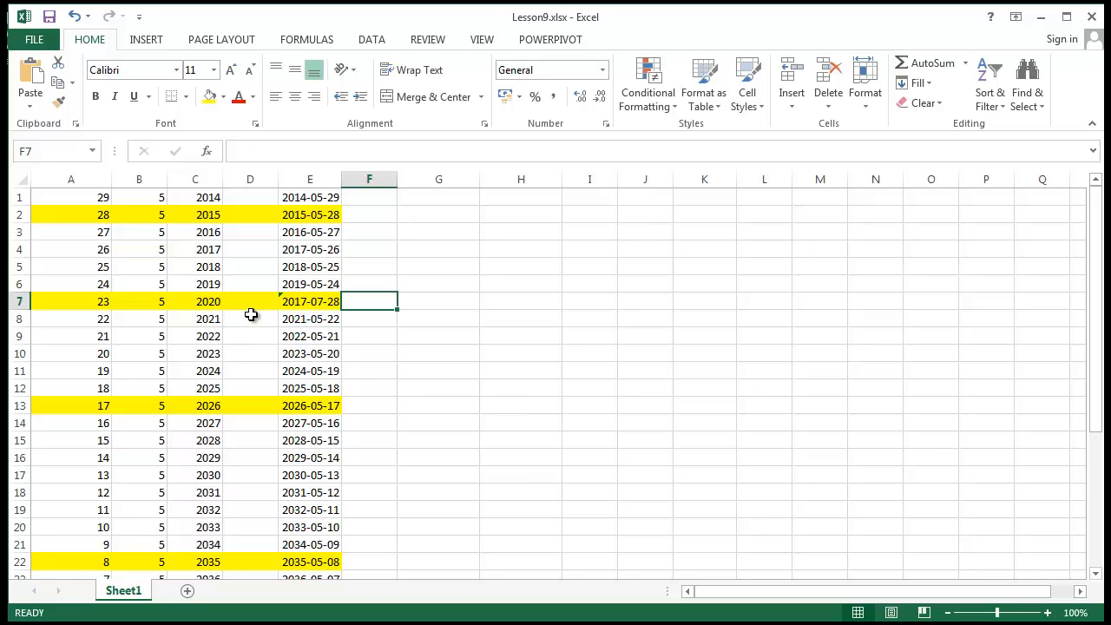
- Check the formula in E7 and enter the year-offset note Y-2 beside it in F7
click(301, 302)
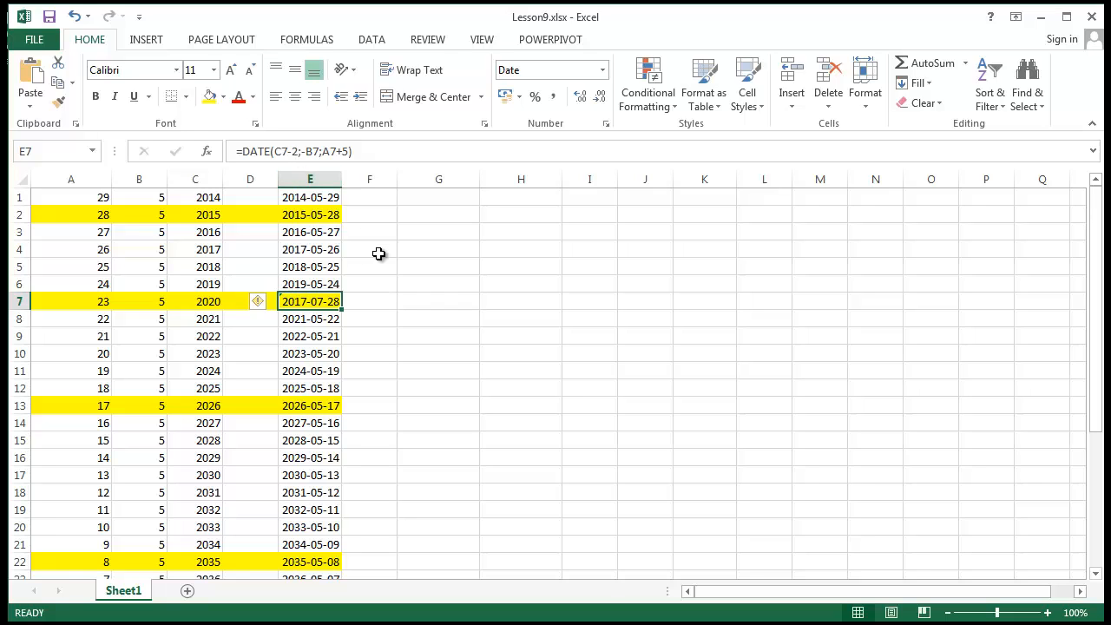
click(388, 303)
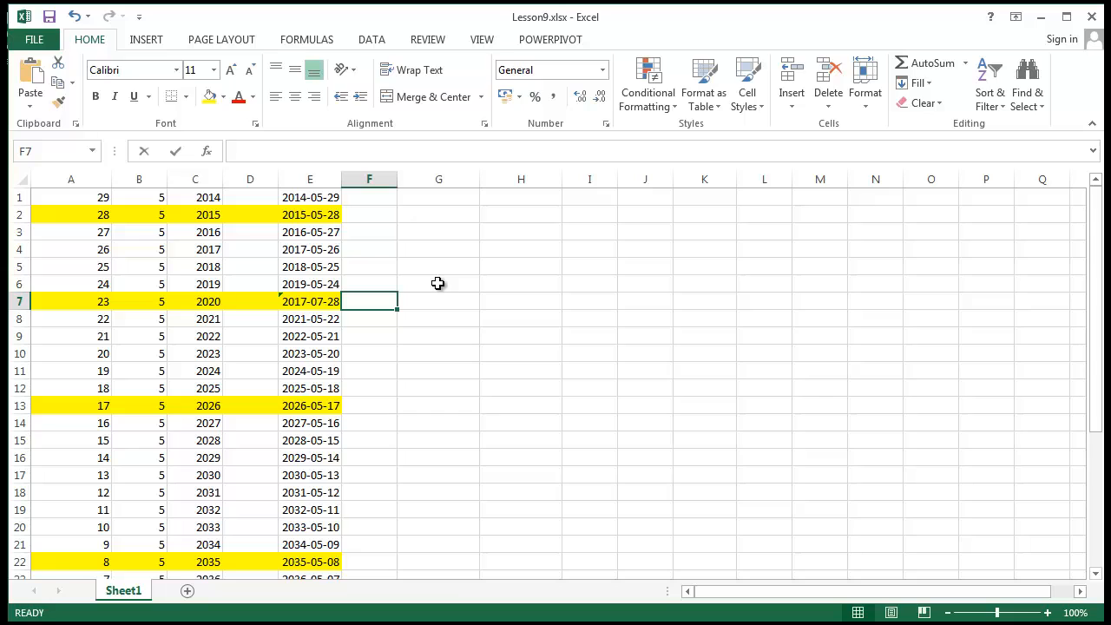
text(Y-2)
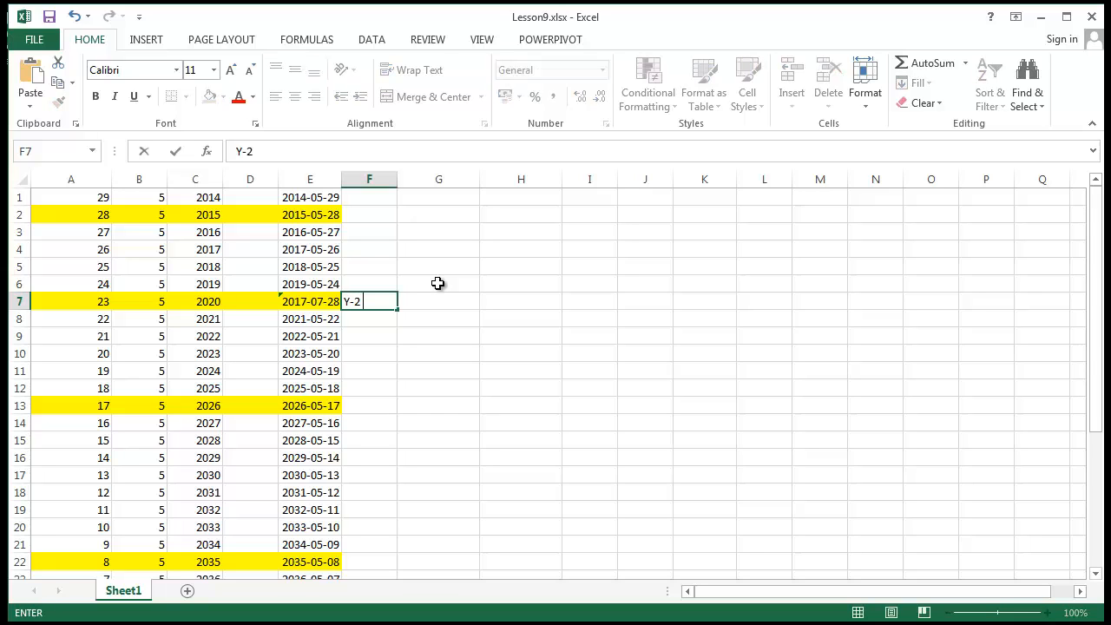
key(Return)
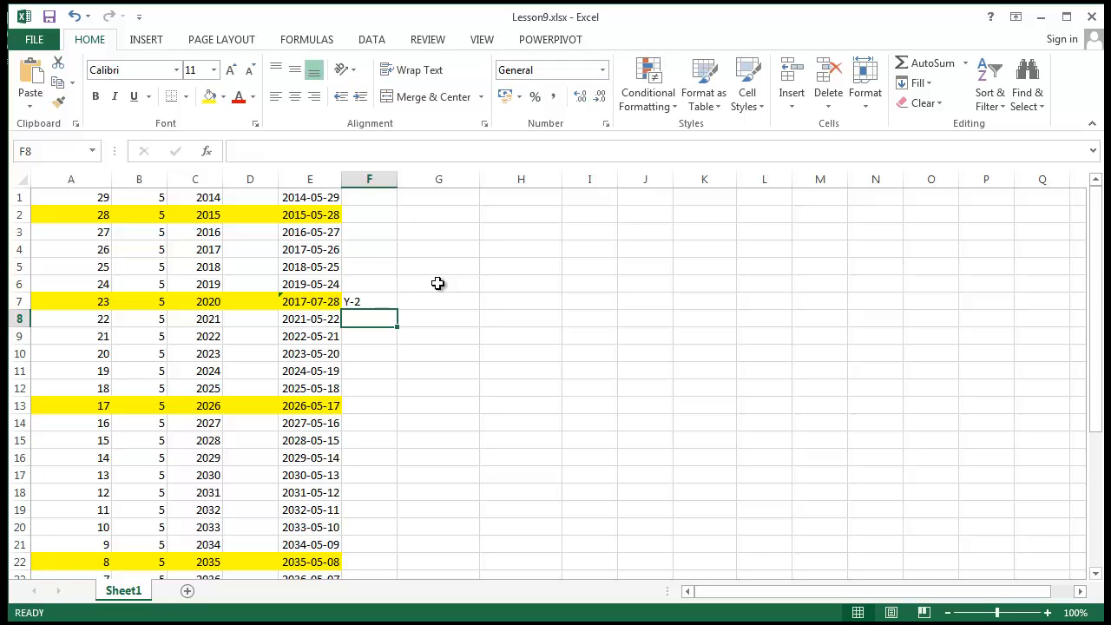
- Try to enter the negative-month note -M in G7, beside the Y-2 note
click(405, 302)
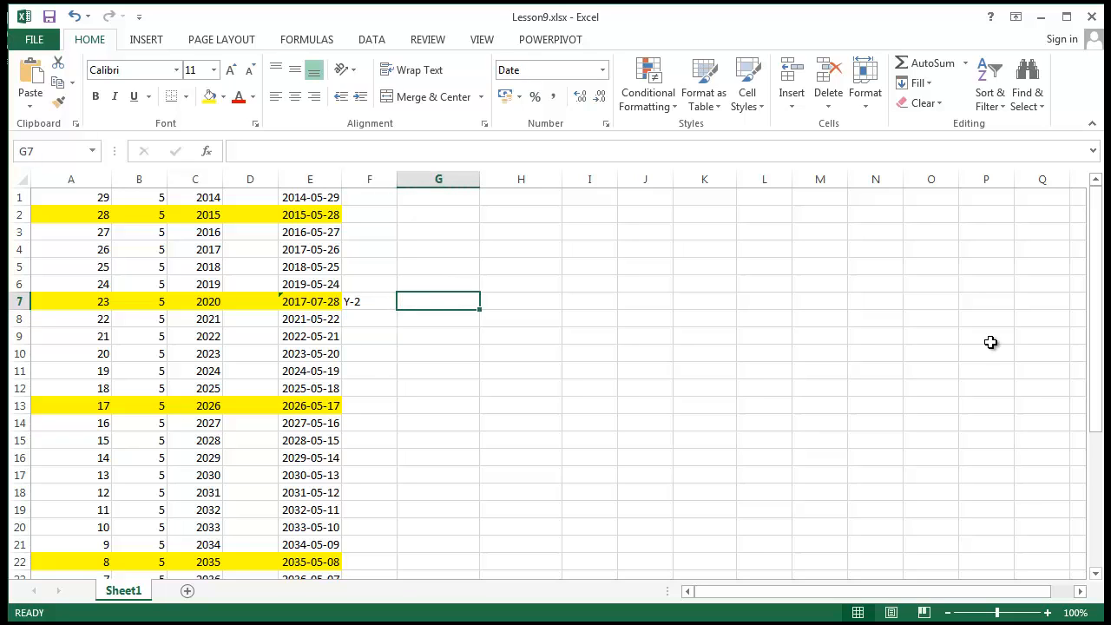
text(-)
key(Return)
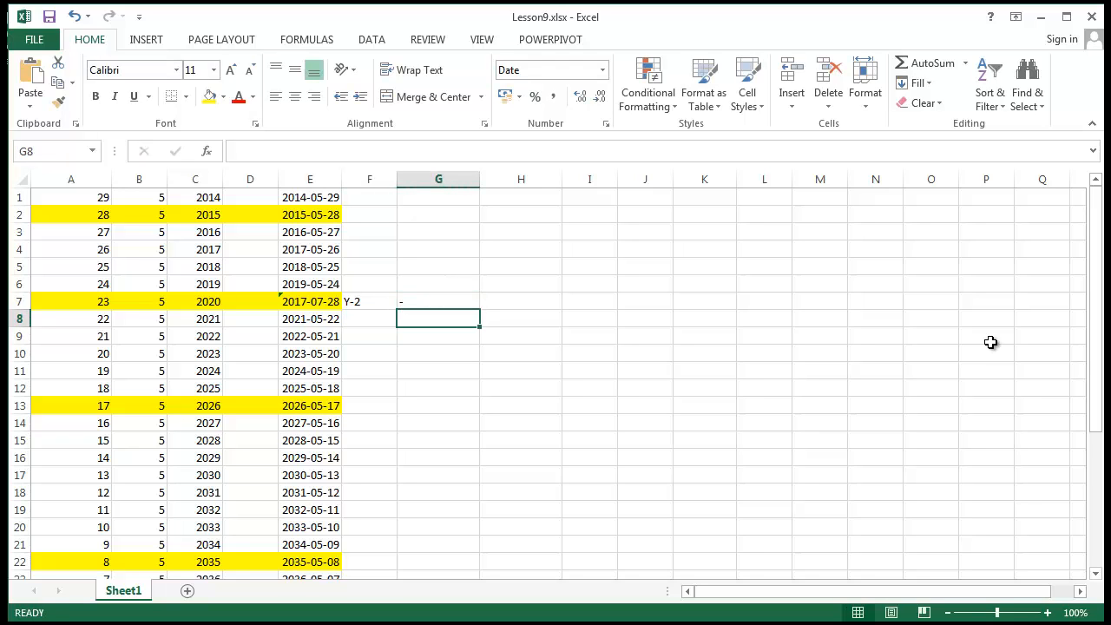
double_click(439, 302)
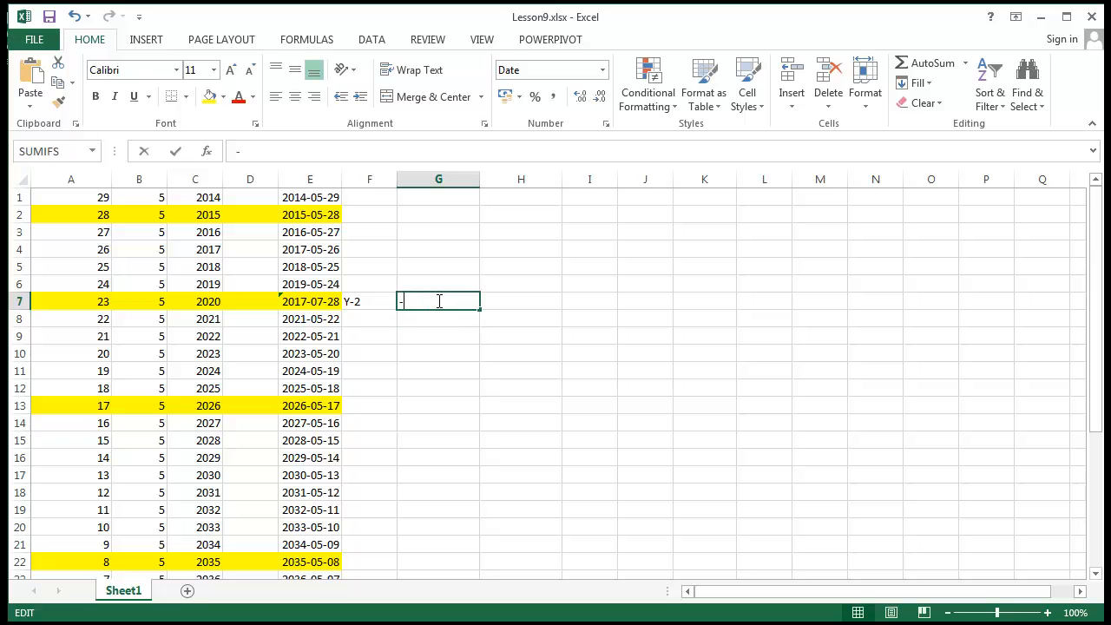
text(M)
key(Return)
- Replace the equals sign in G7 with a leading apostrophe so the note is stored as the text '-M
click(422, 295)
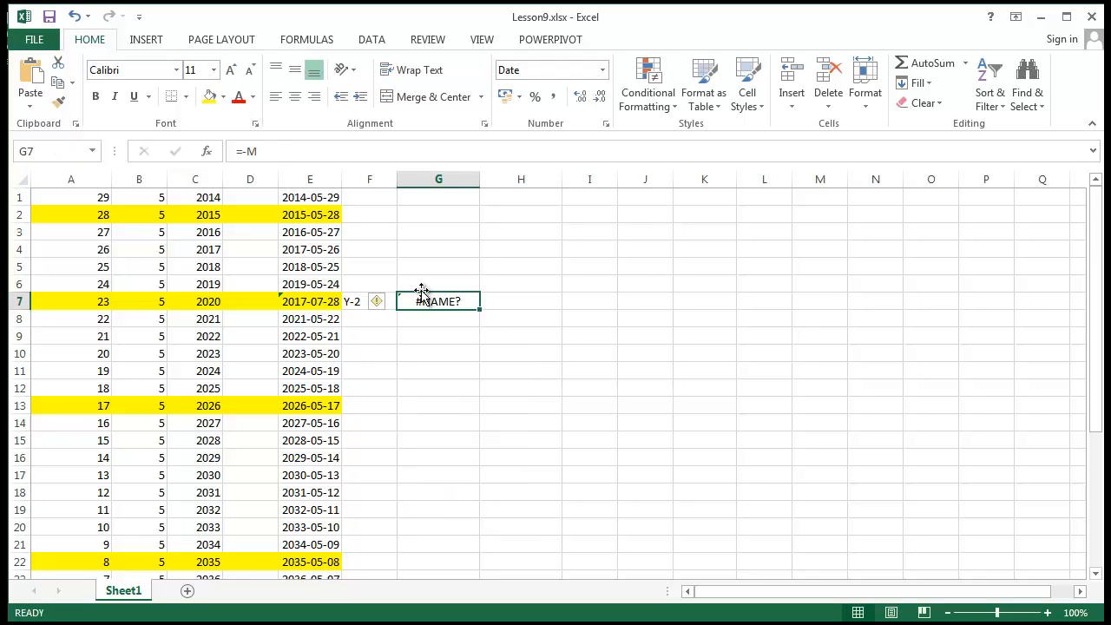
click(239, 151)
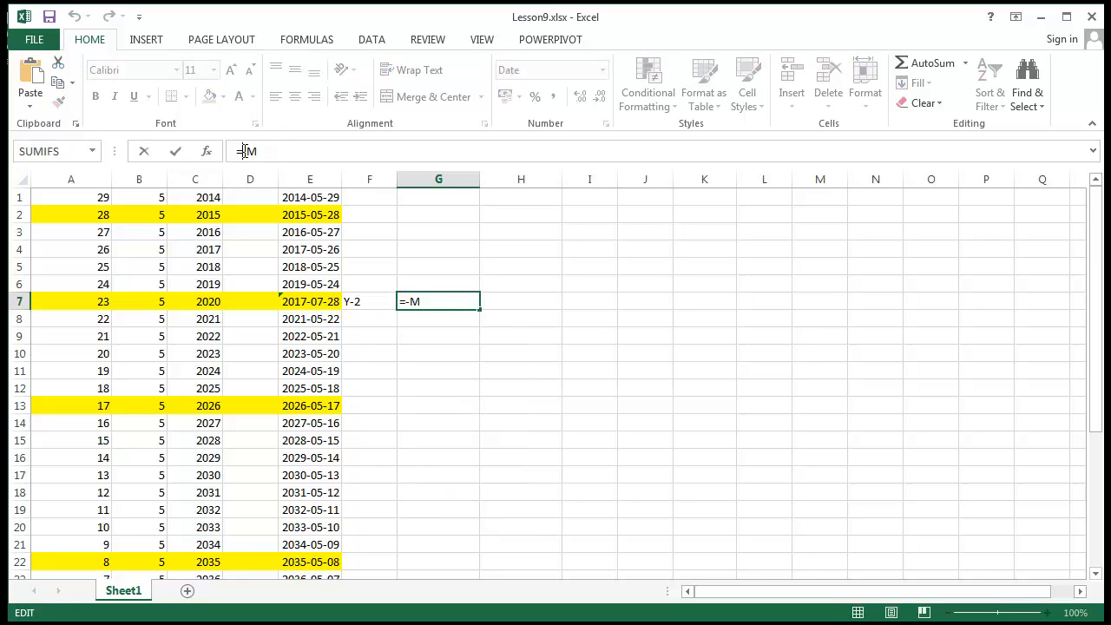
key(BackSpace)
key(Return)
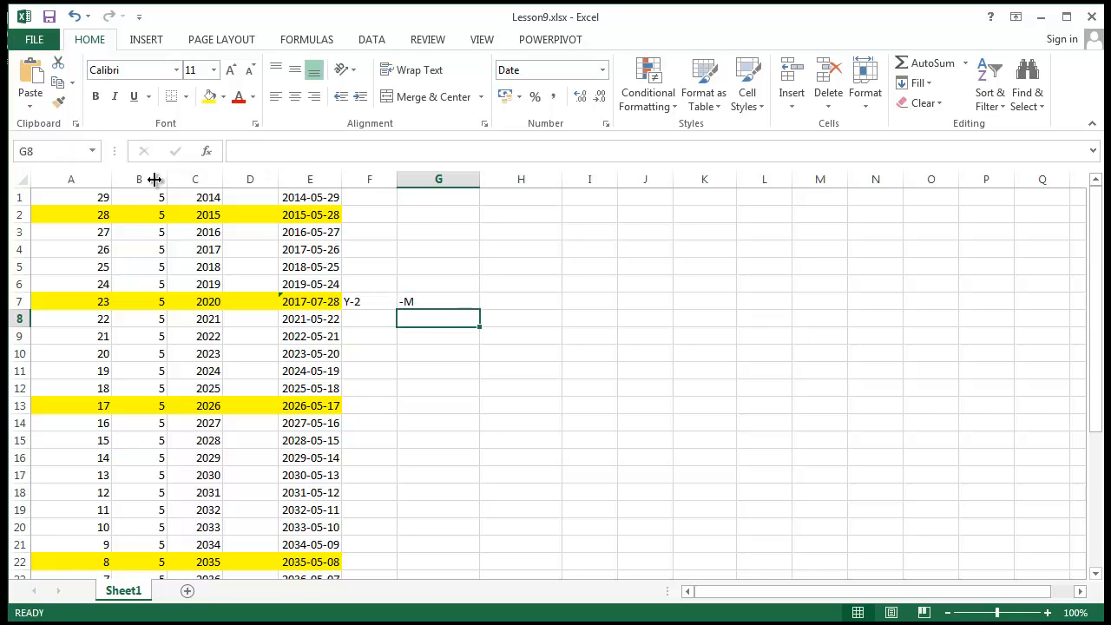
click(473, 303)
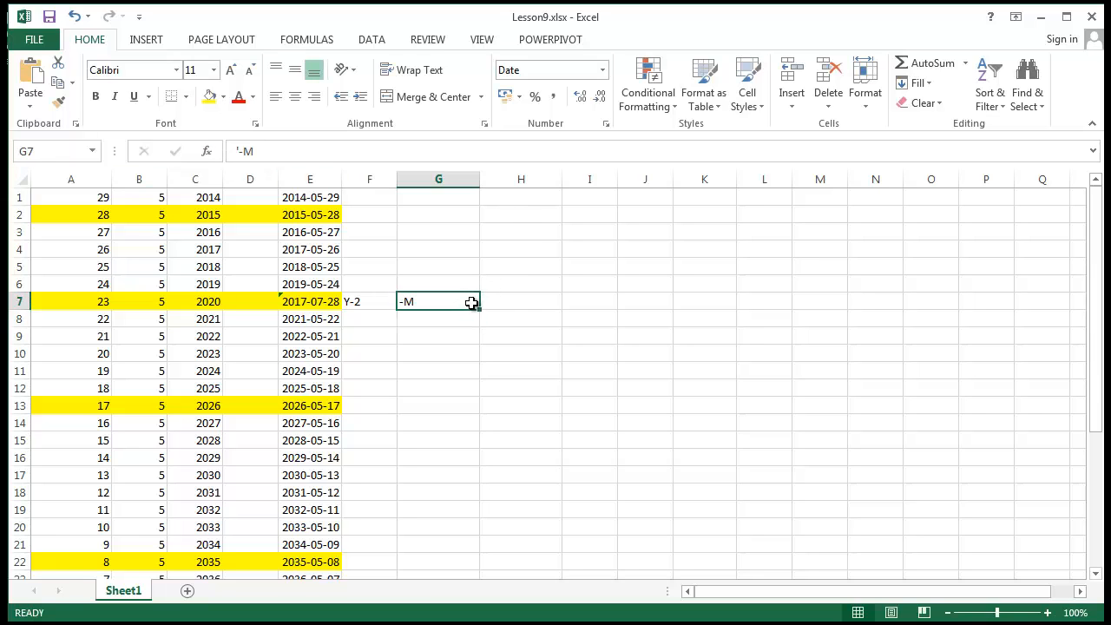
click(240, 151)
text(')
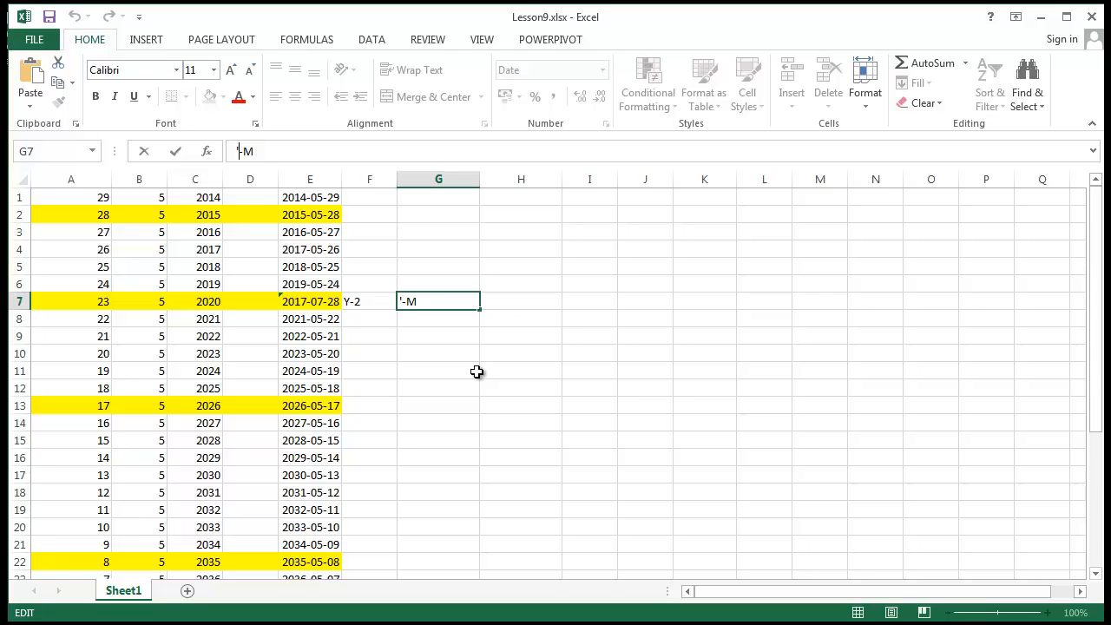
key(Return)
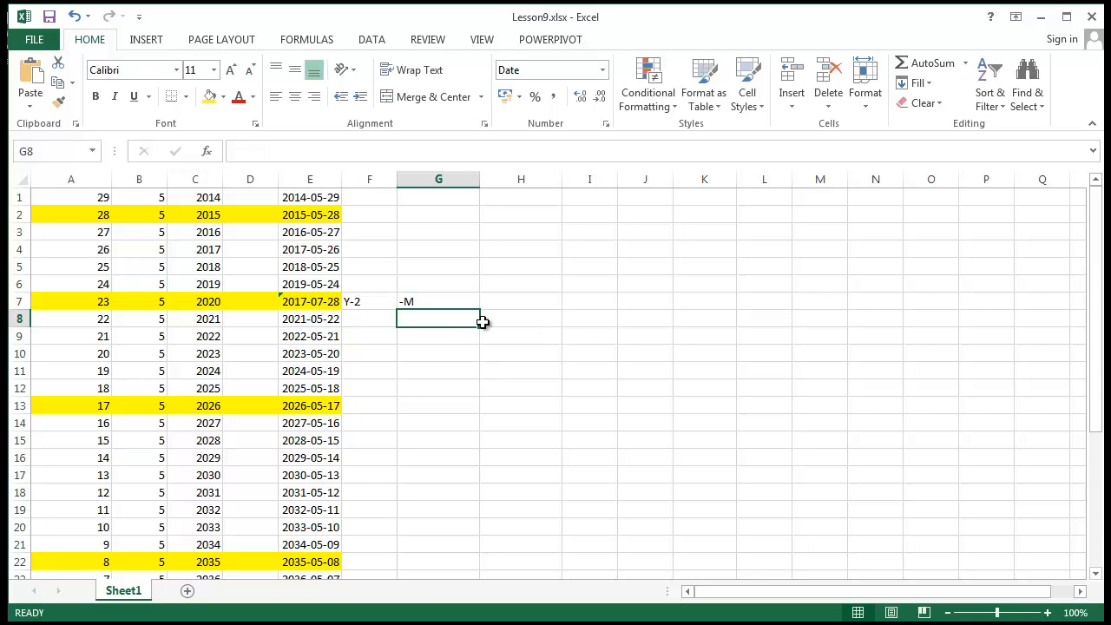
click(459, 295)
click(372, 409)
click(411, 303)
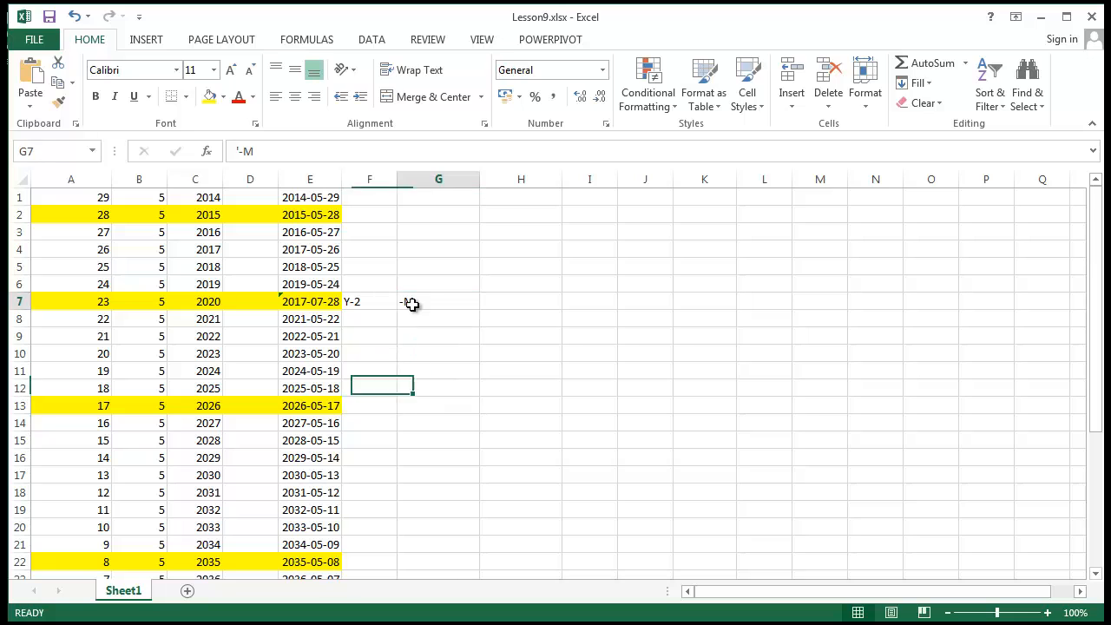
click(578, 545)
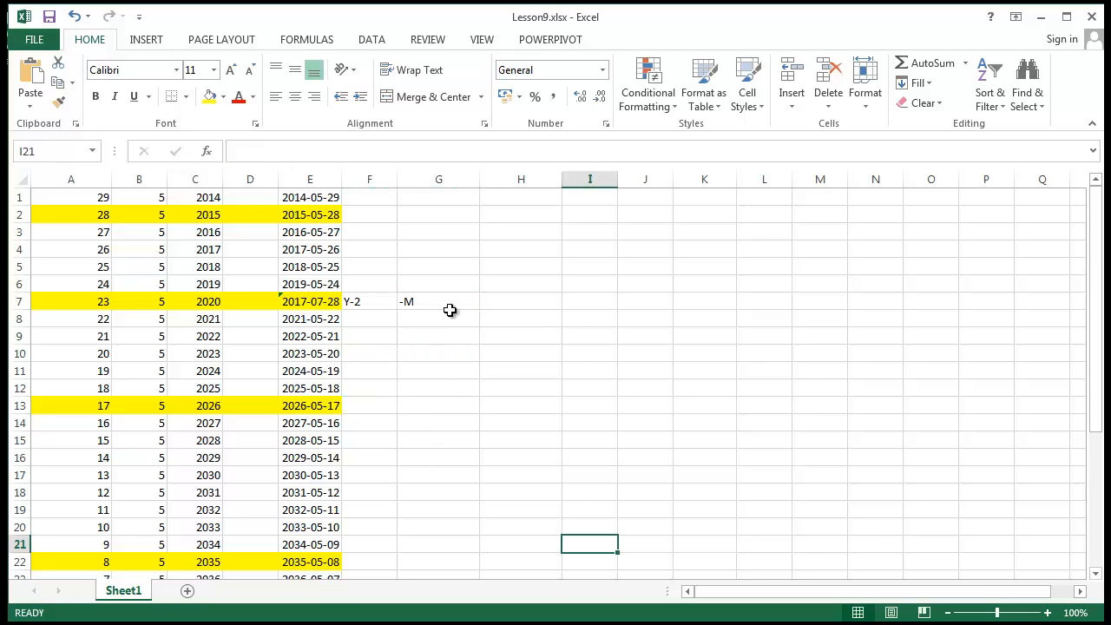
click(449, 306)
- Check the day argument of the formula in E7 and enter the note D+5 in H7
click(535, 304)
click(303, 304)
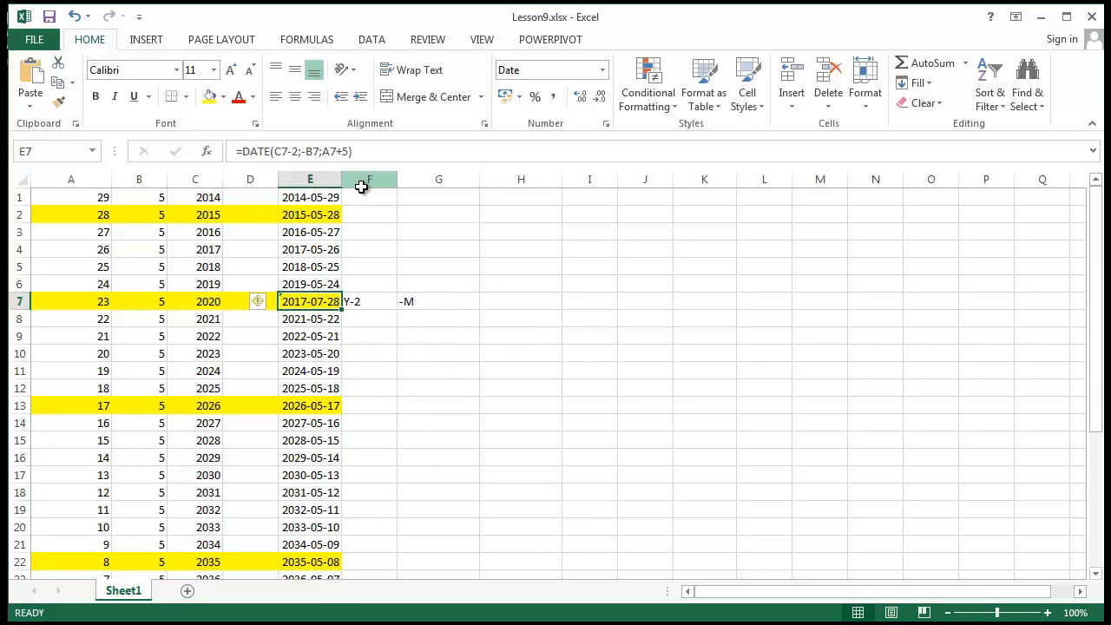
click(524, 304)
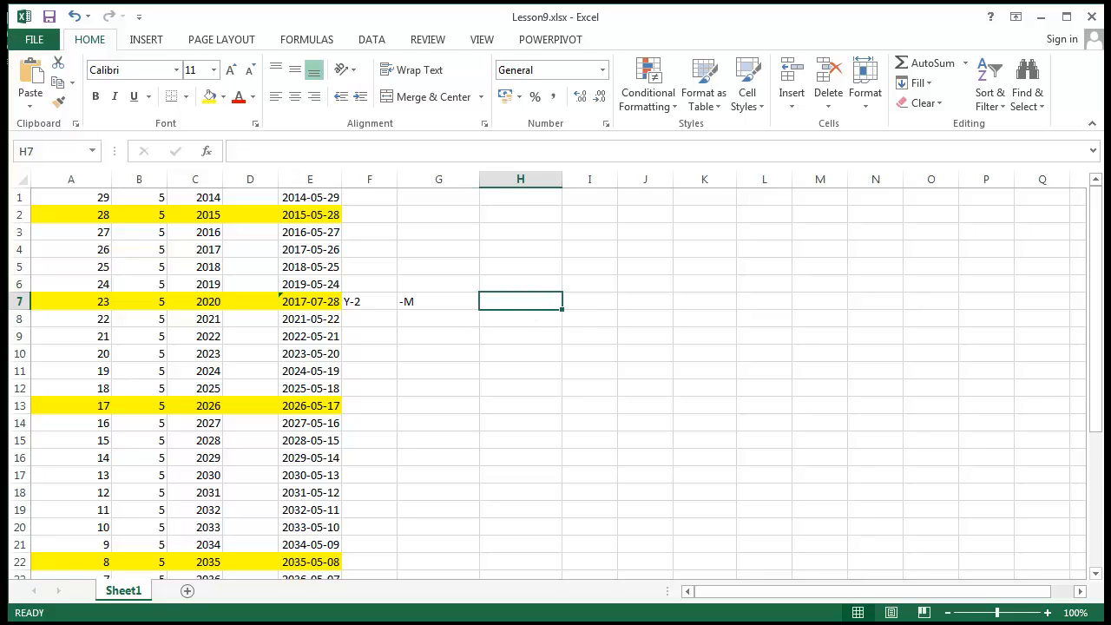
text(D+5)
key(Return)
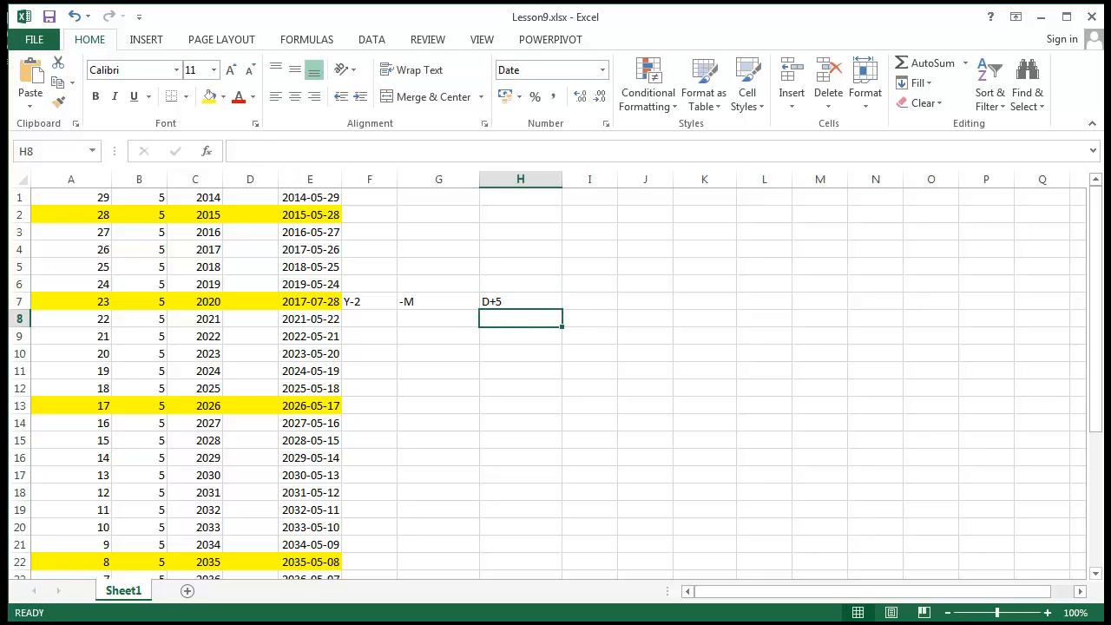
- Narrow columns F, G and H to fit the short notes in row 7
drag(398, 178, 381, 177)
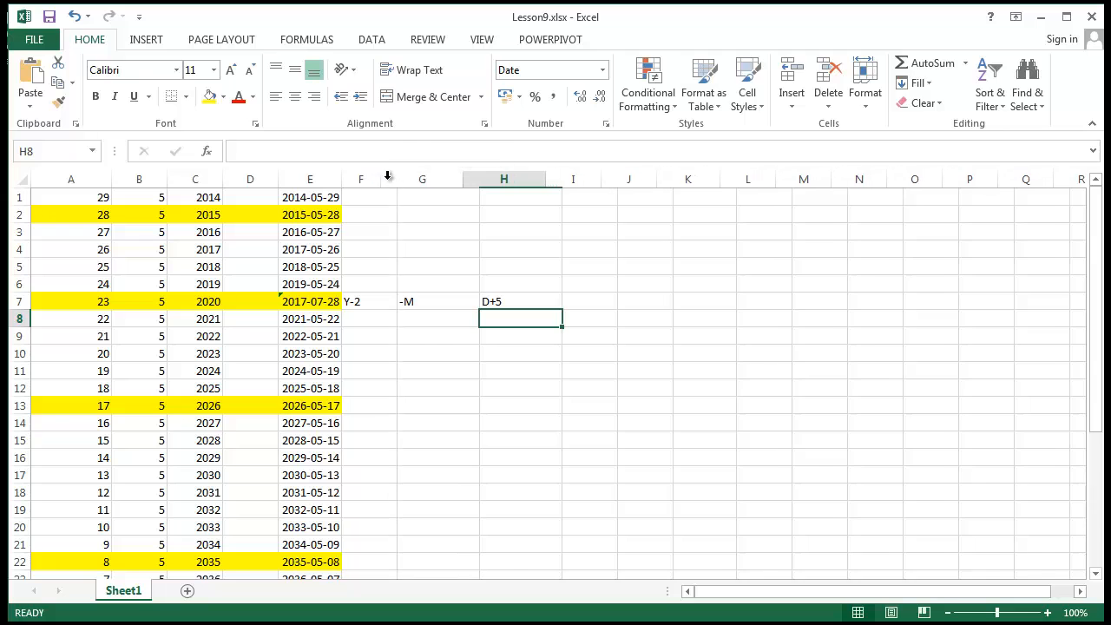
drag(463, 177, 422, 178)
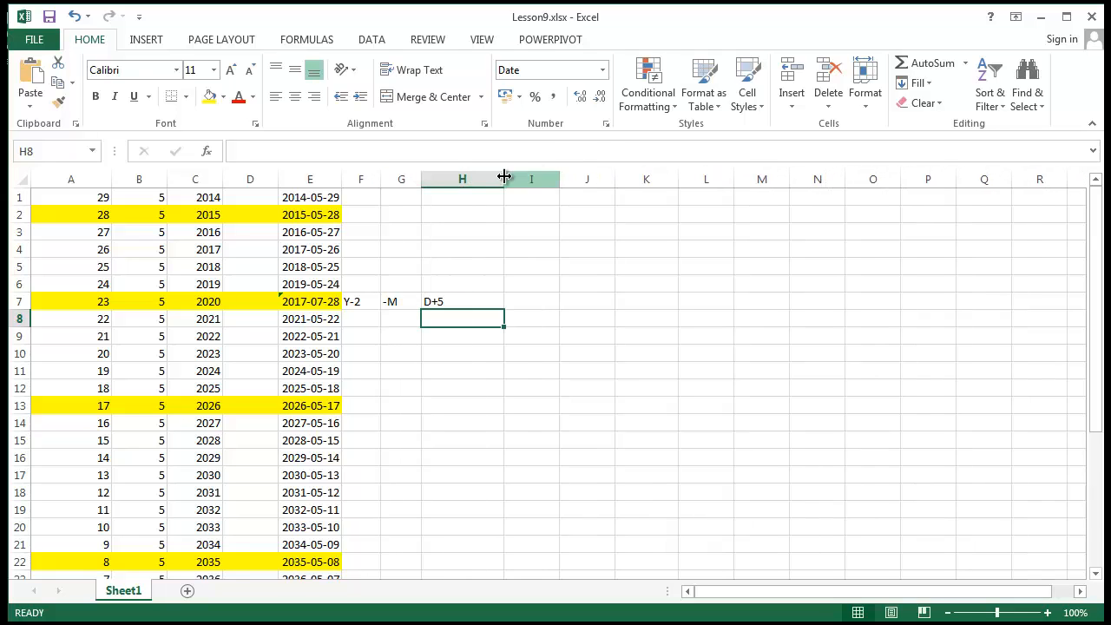
drag(504, 176, 465, 181)
click(610, 352)
- Fill the note cells F7:H7 with yellow
drag(350, 300, 459, 300)
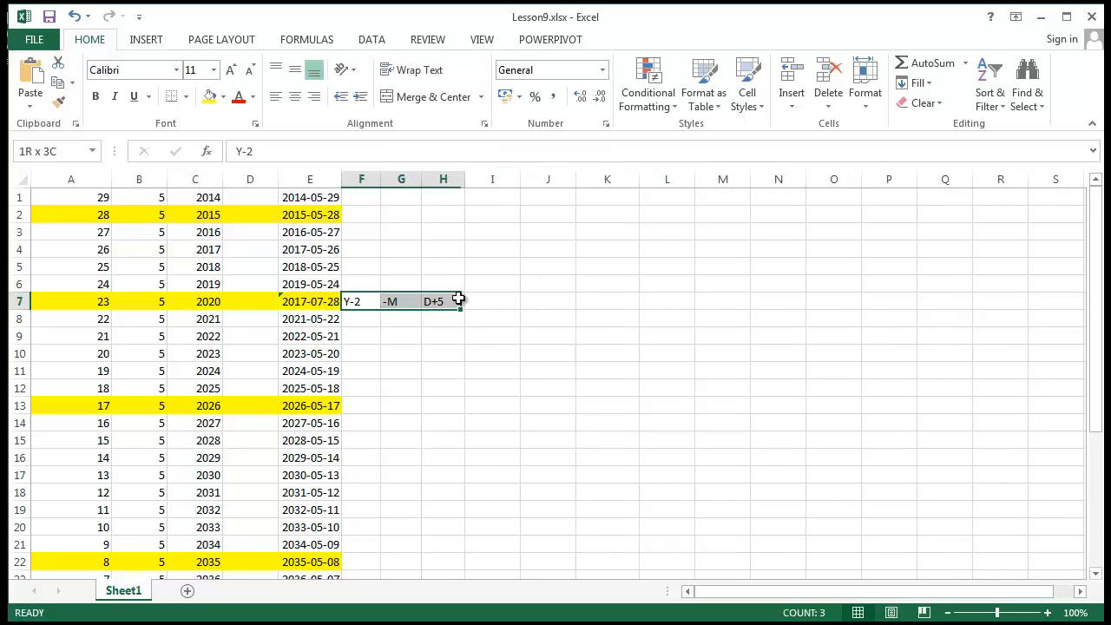
click(209, 97)
click(565, 249)
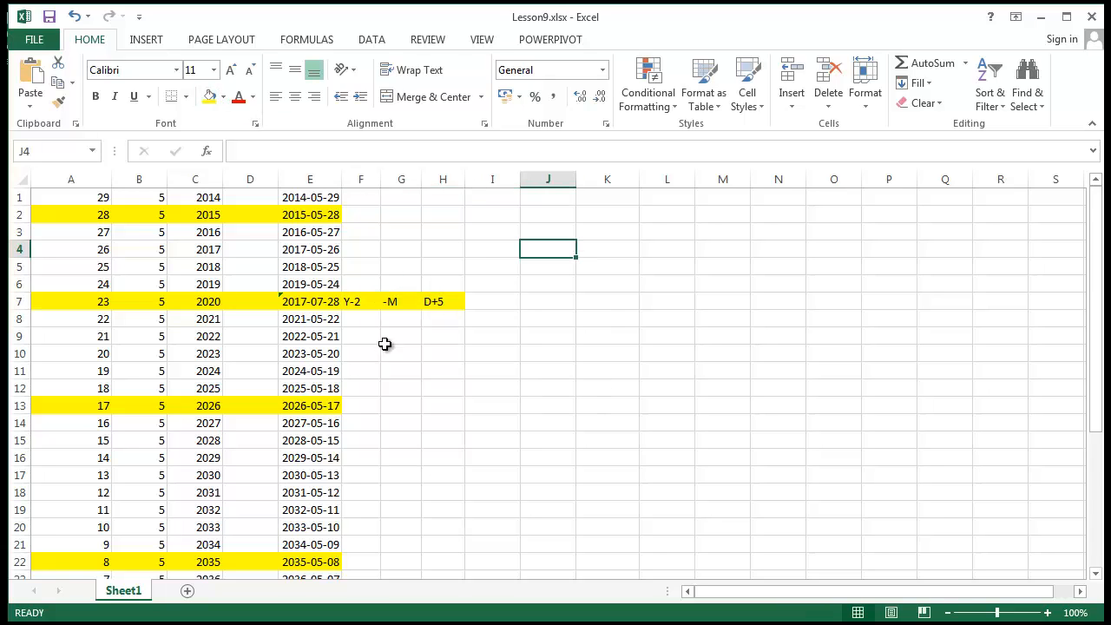
- Narrow column H slightly more and review the DATE formula in E7 against the notes in F7:H7
click(327, 301)
click(546, 348)
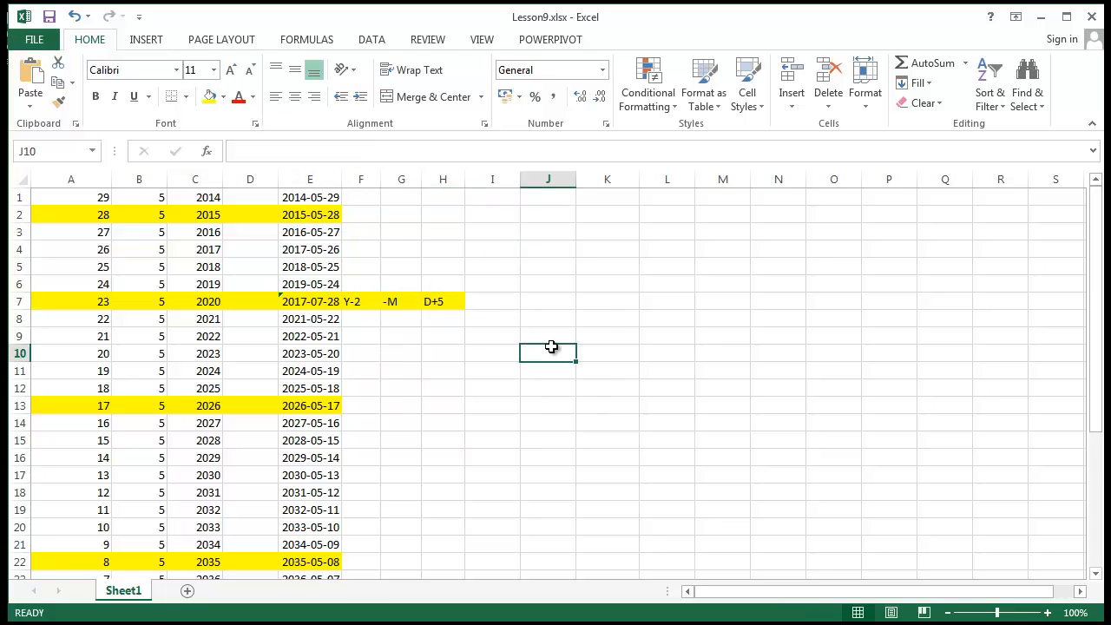
drag(361, 306, 443, 306)
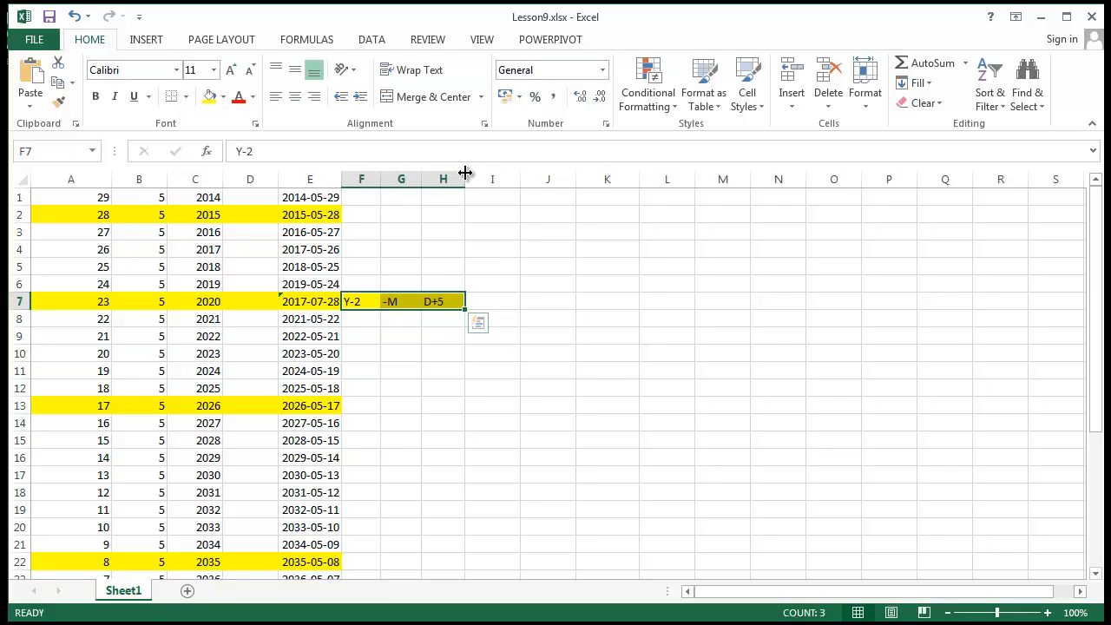
drag(466, 173, 462, 173)
click(591, 350)
click(322, 305)
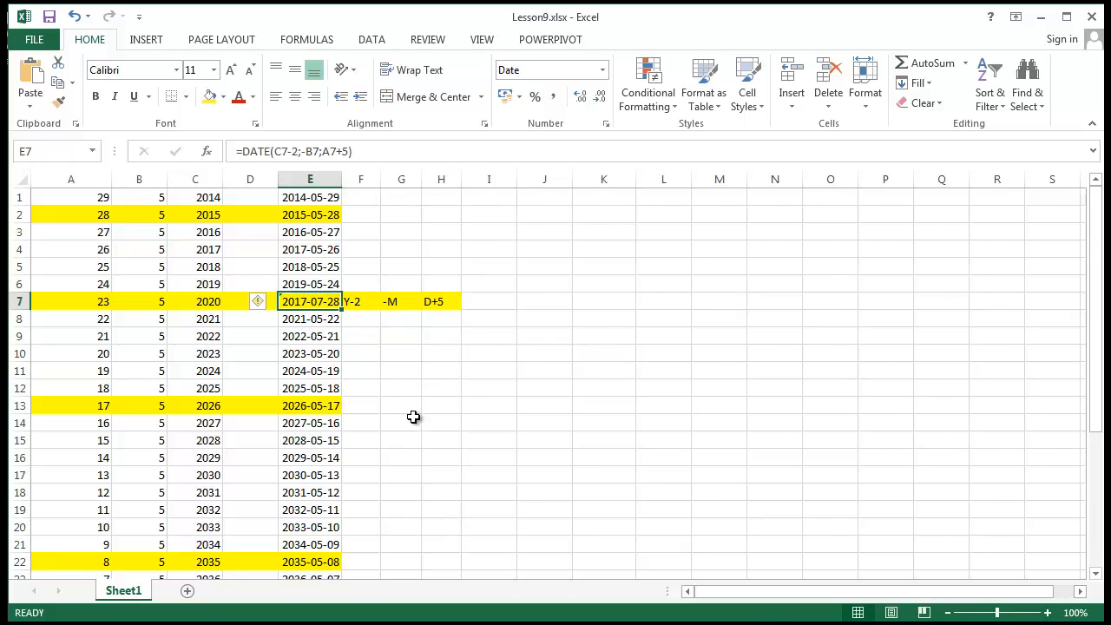
click(445, 441)
click(322, 308)
click(487, 268)
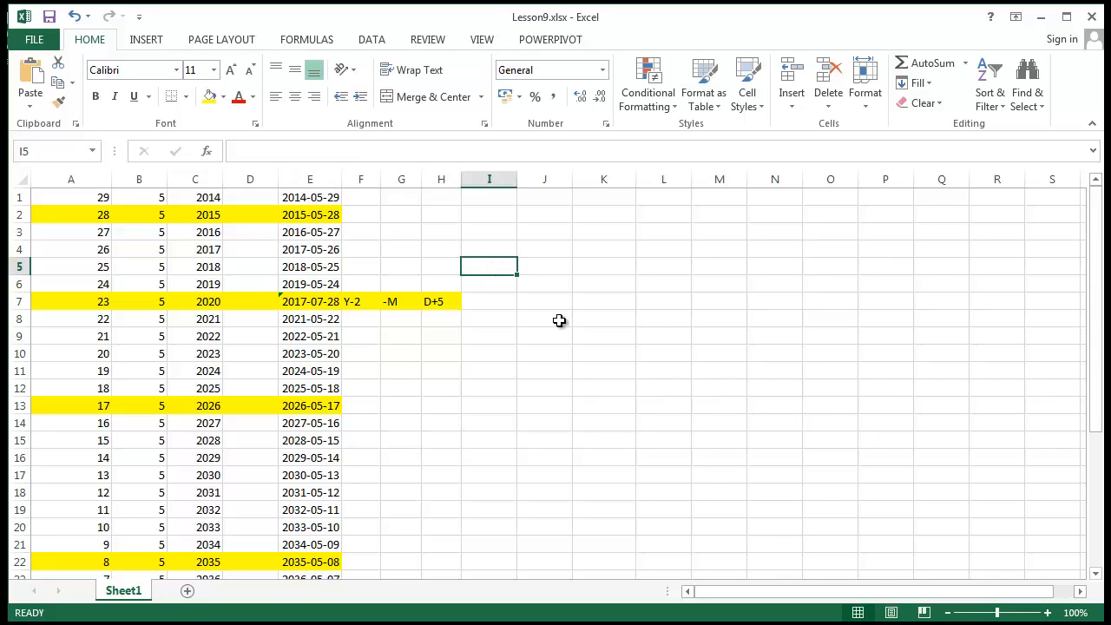